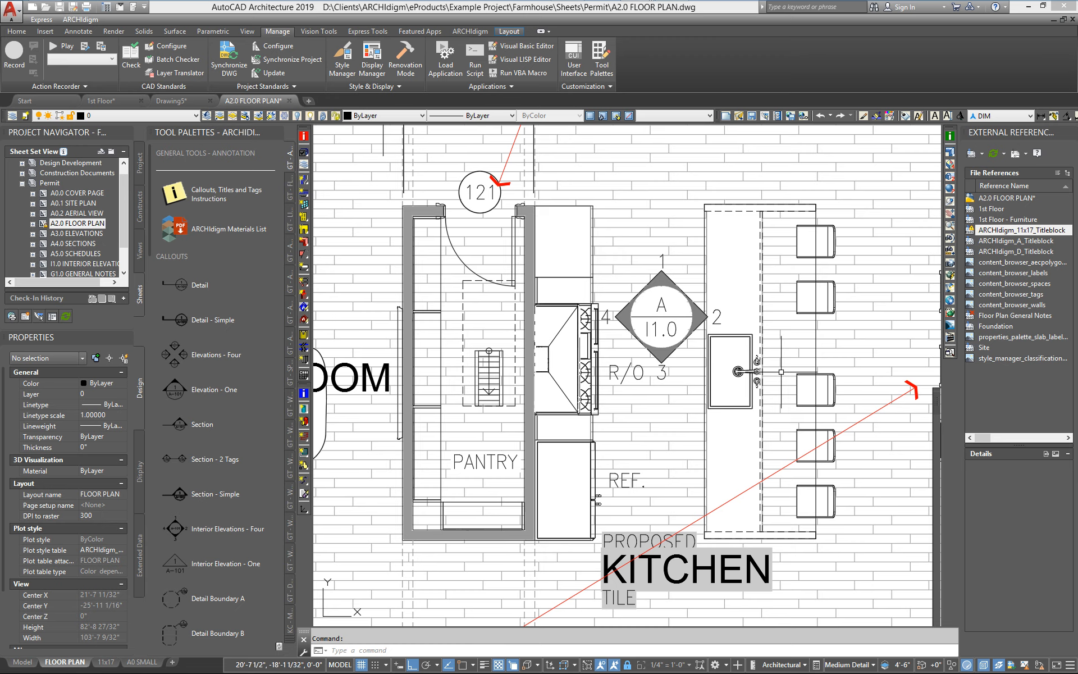
Delete the R/0 text label beside the kitchen range.
left_click(621, 372)
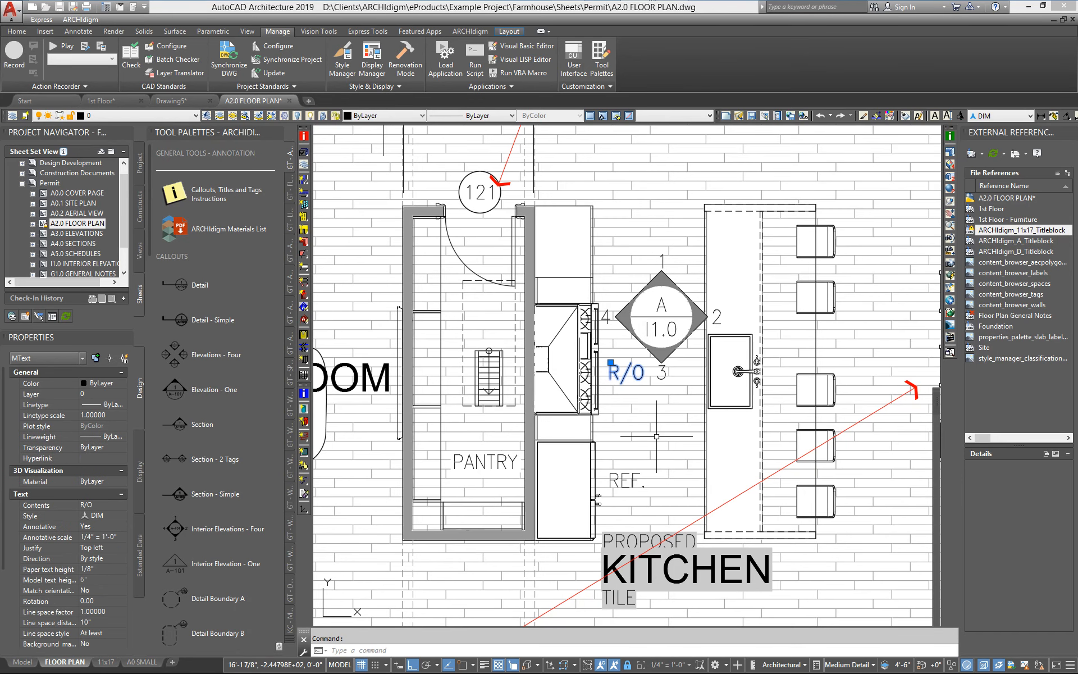
left_click(626, 479)
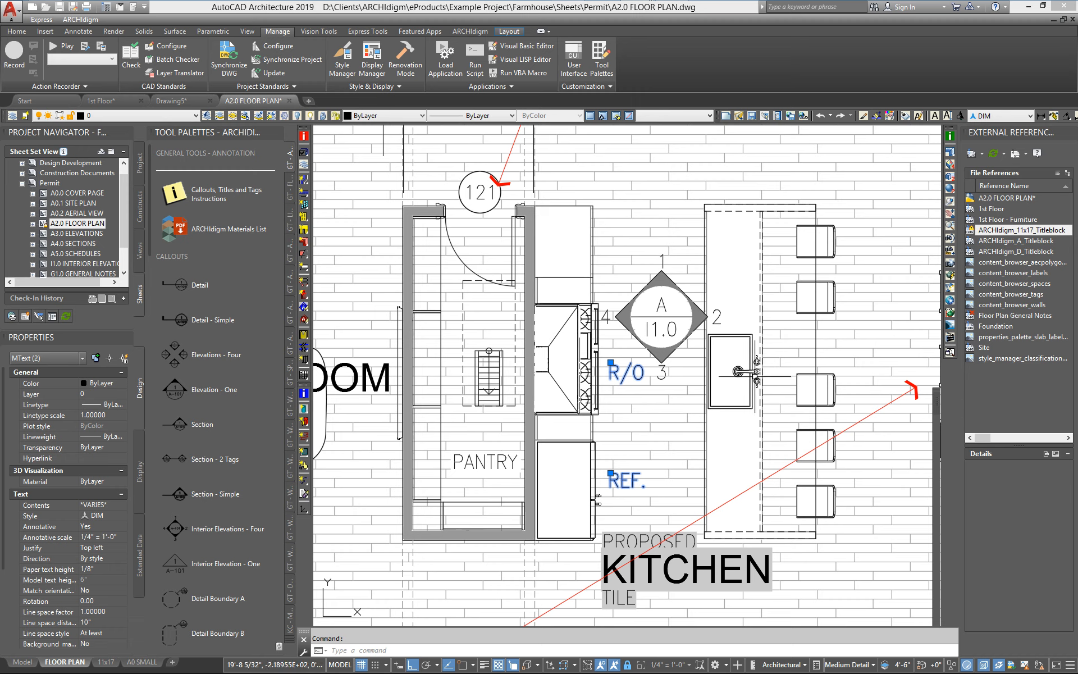
mouse_move(756, 371)
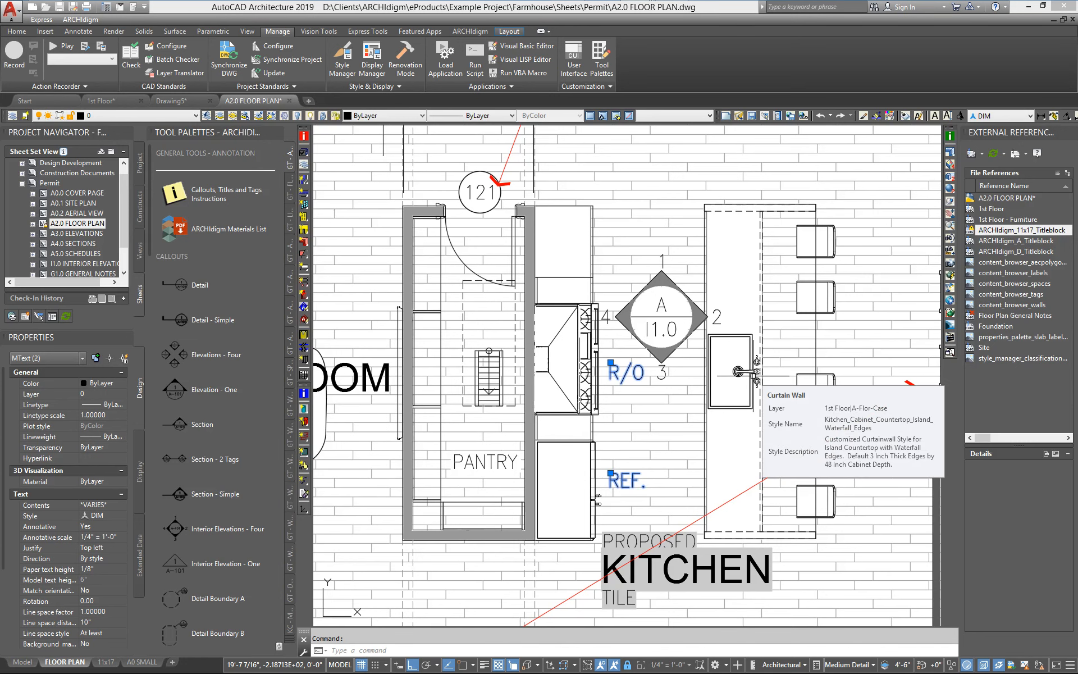
key("Escape")
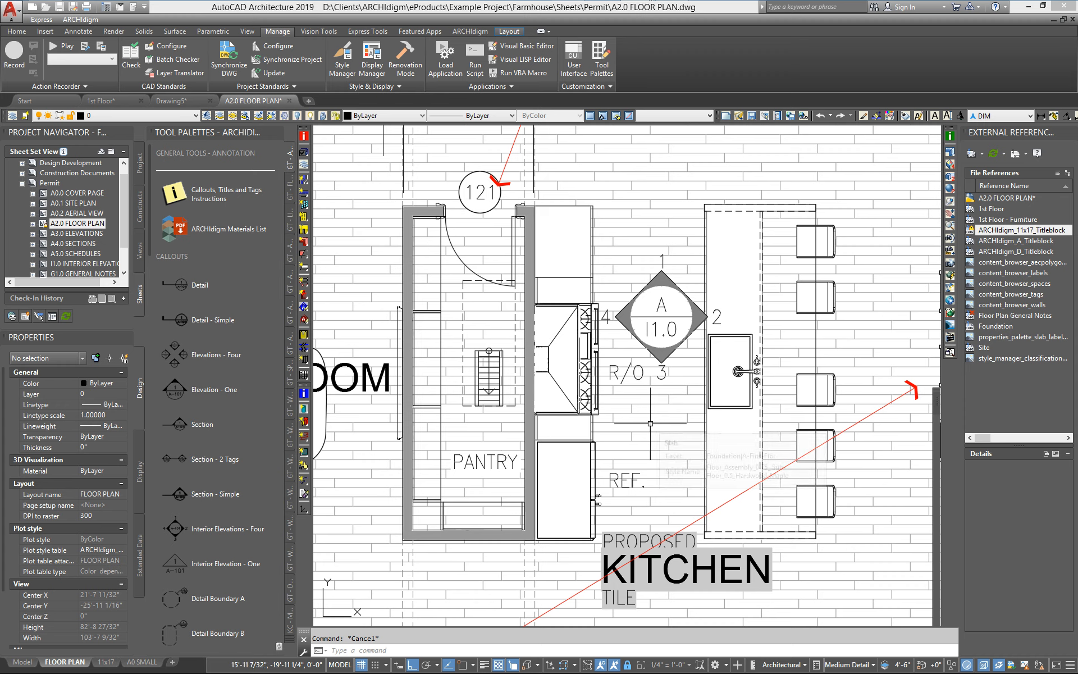
left_click(622, 373)
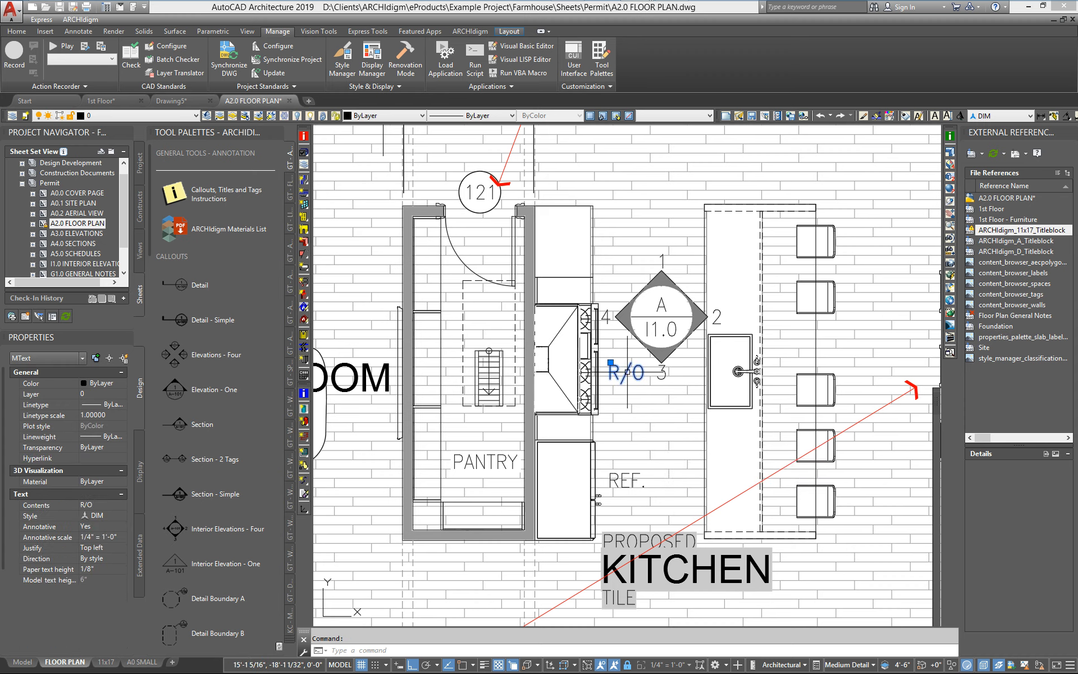
key("Delete")
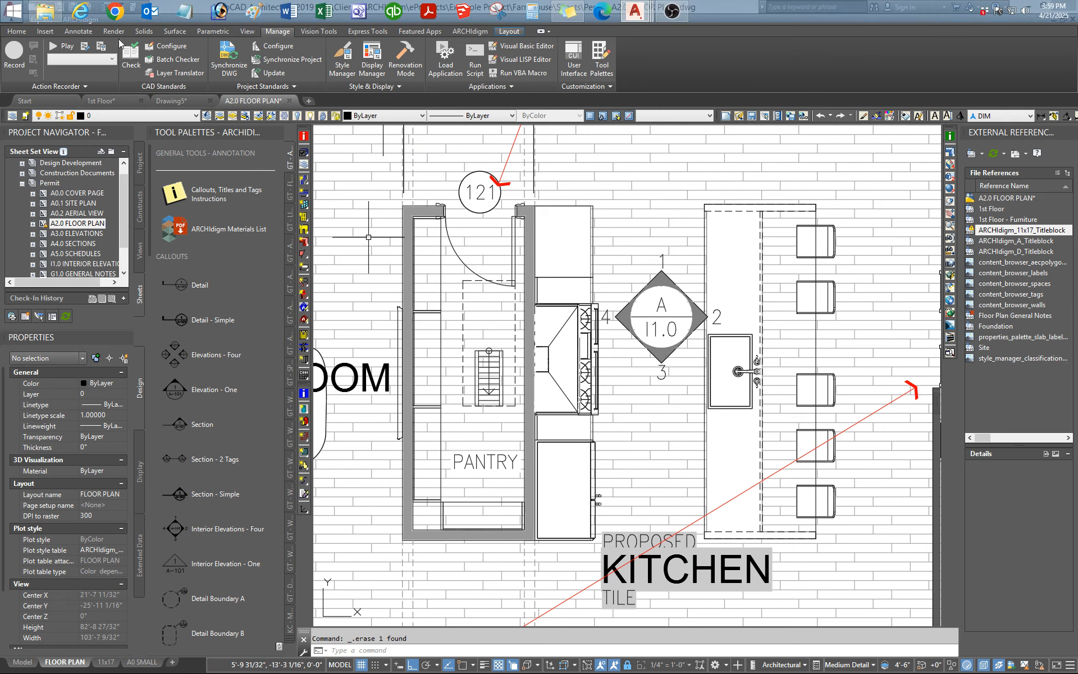
Browse the General Tools catalog's GT - ANNOTATION pages in the Content Browser for the Label - MvBlock tools.
left_click(107, 9)
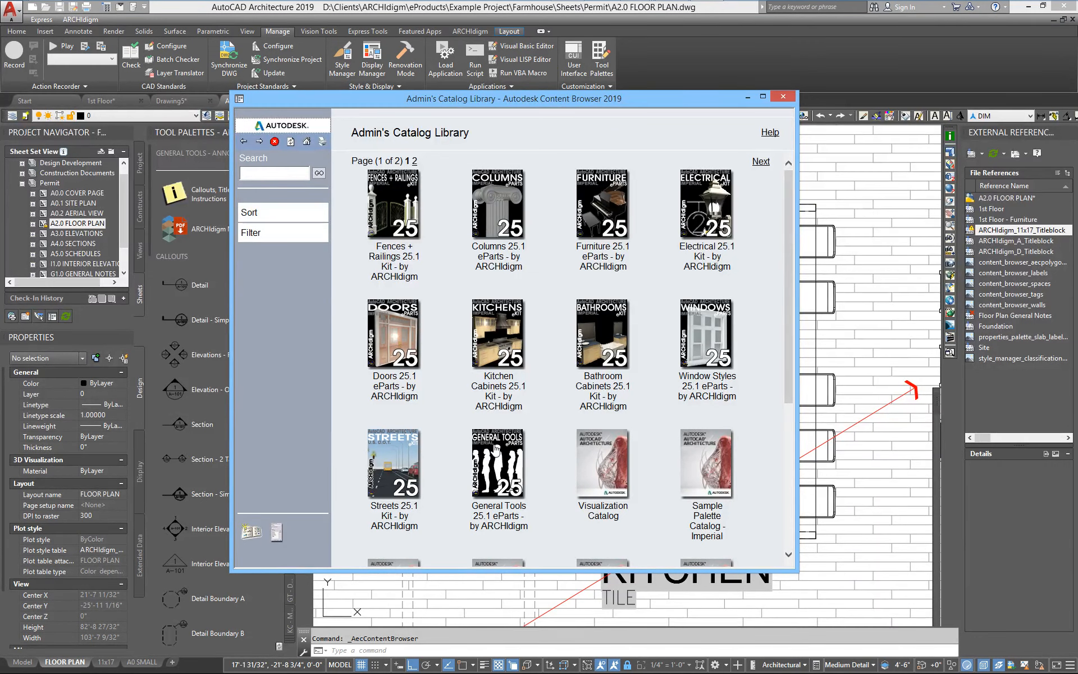
left_click(509, 461)
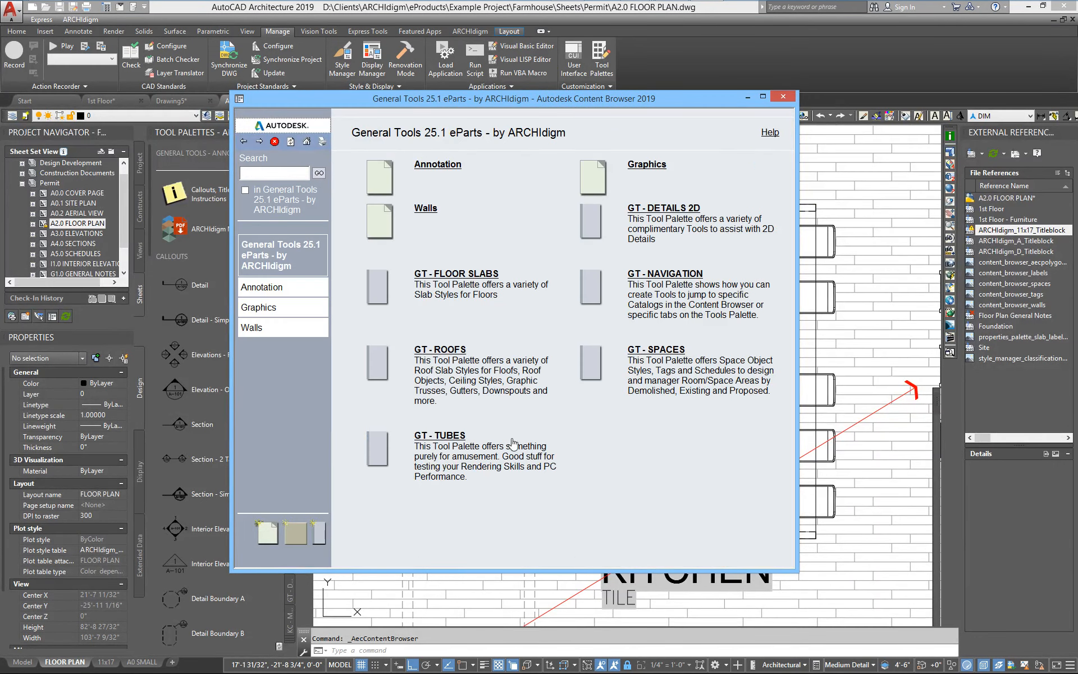
left_click(430, 167)
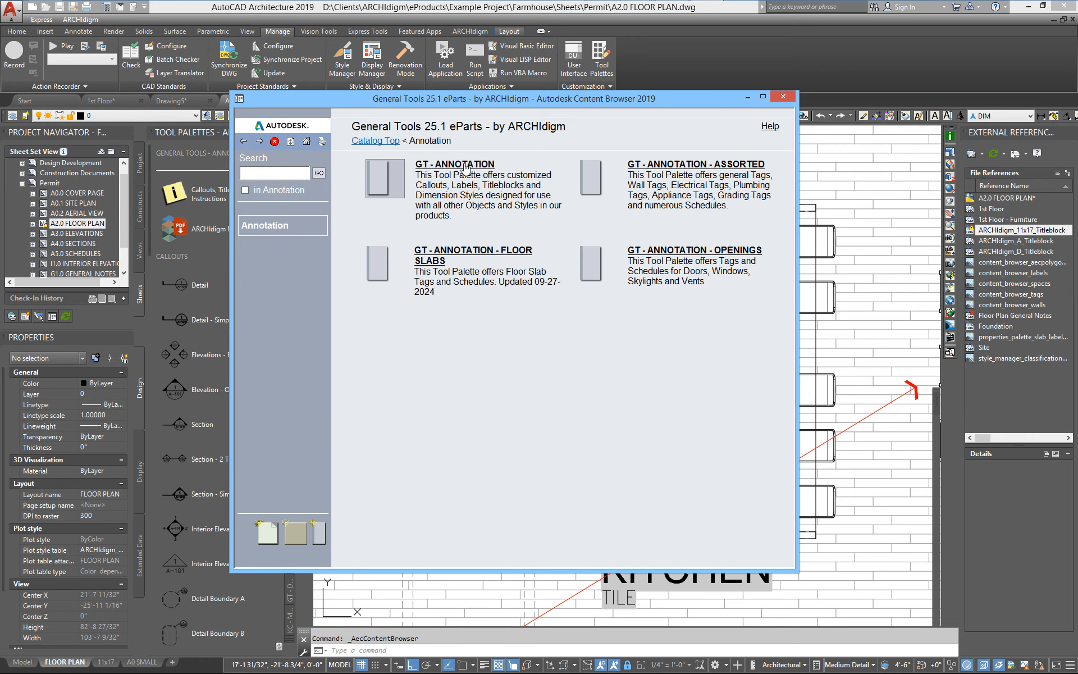
left_click(466, 166)
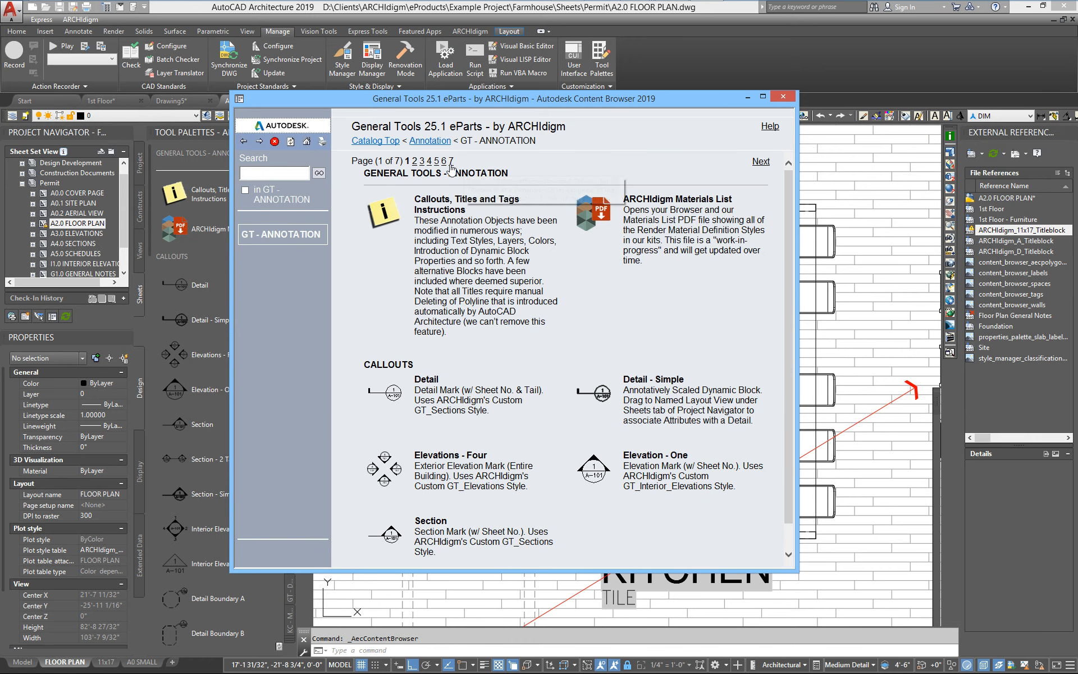
left_click(765, 162)
left_click(765, 163)
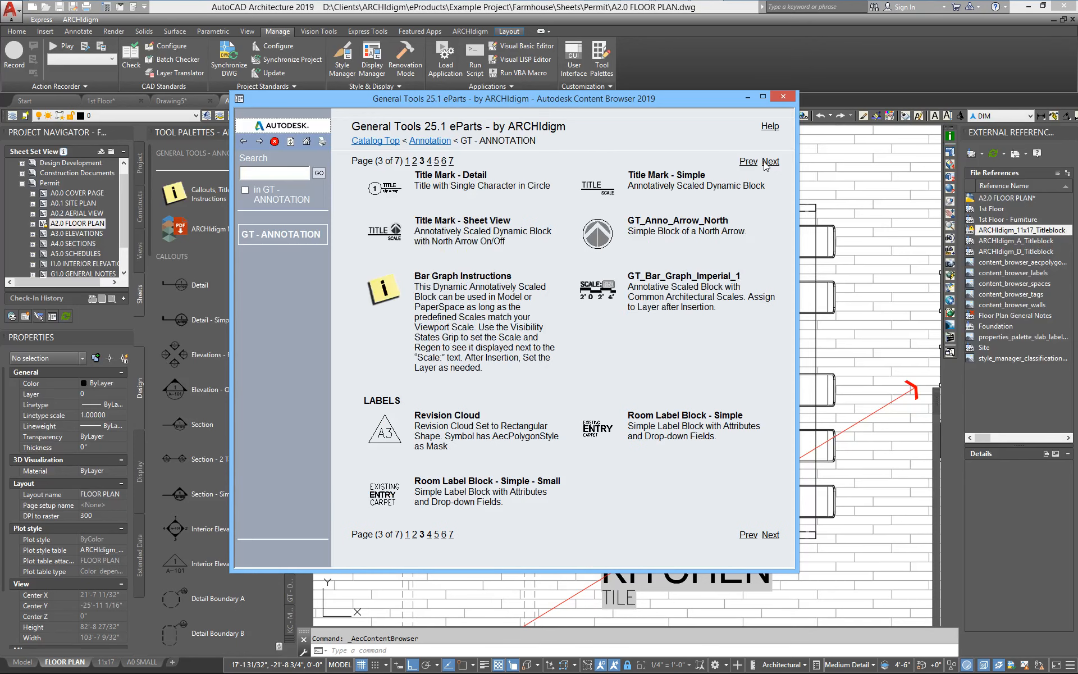
left_click(765, 163)
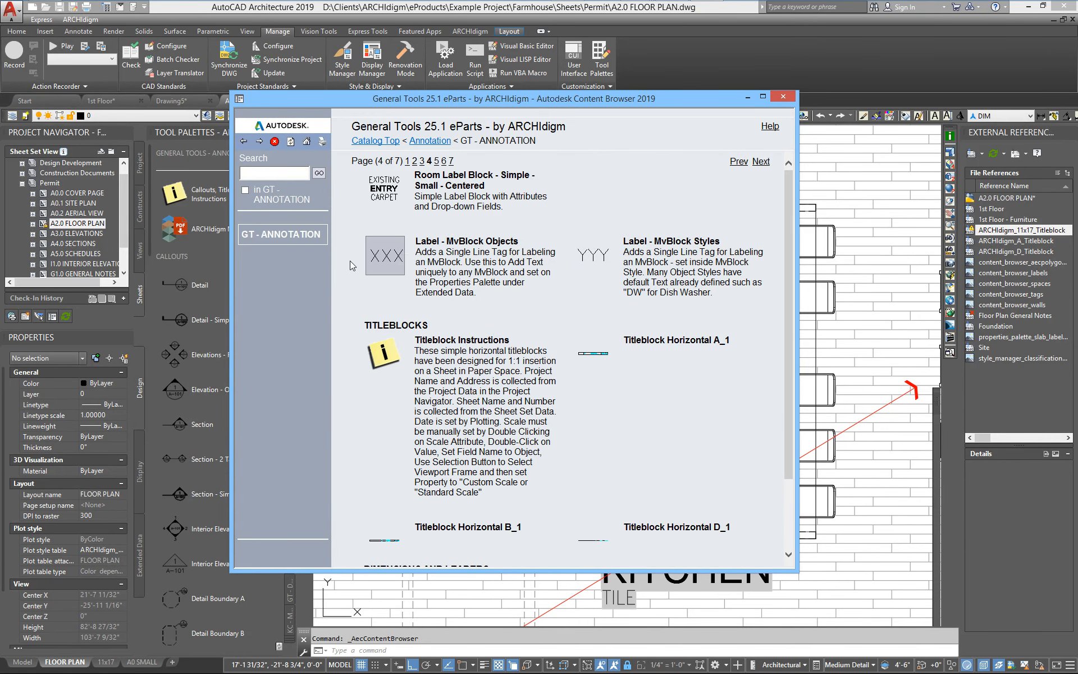
mouse_move(380, 265)
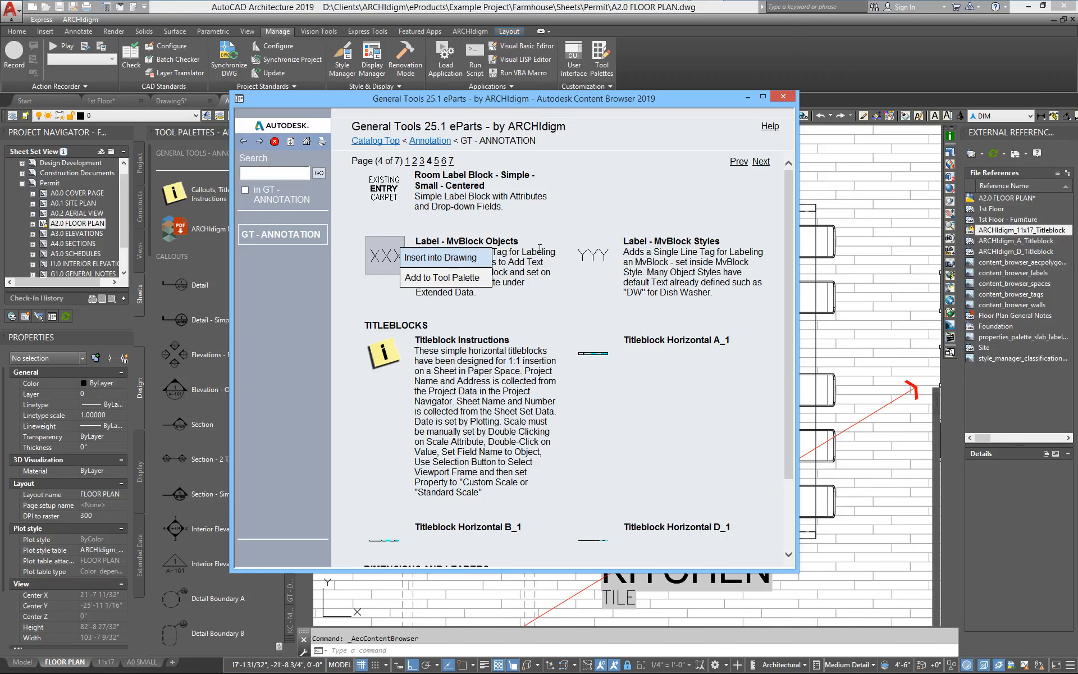
mouse_move(595, 259)
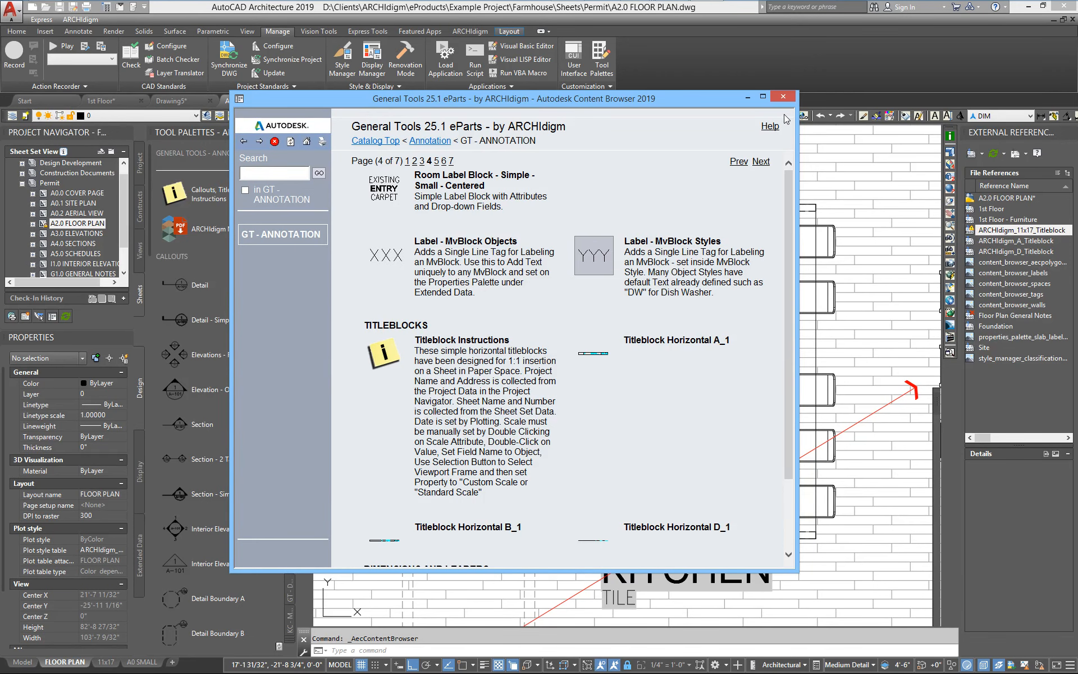
left_click(791, 97)
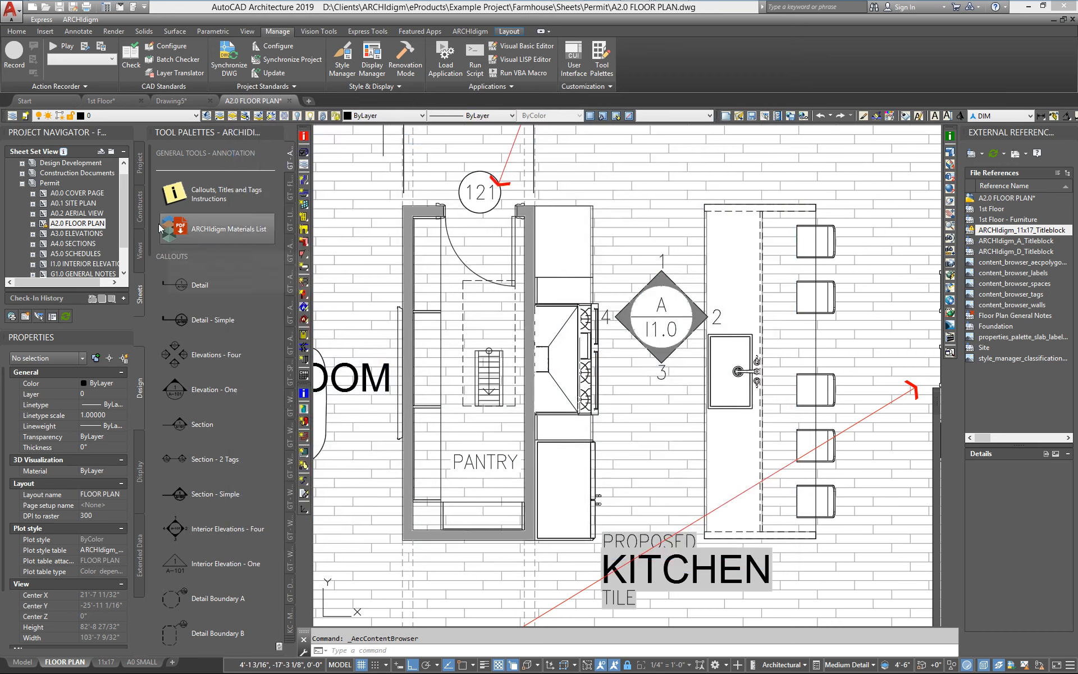
Tag the refrigerator with the Label - MvBlock Styles tool, placing the tag on the refrigerator.
left_click_drag(149, 222, 155, 409)
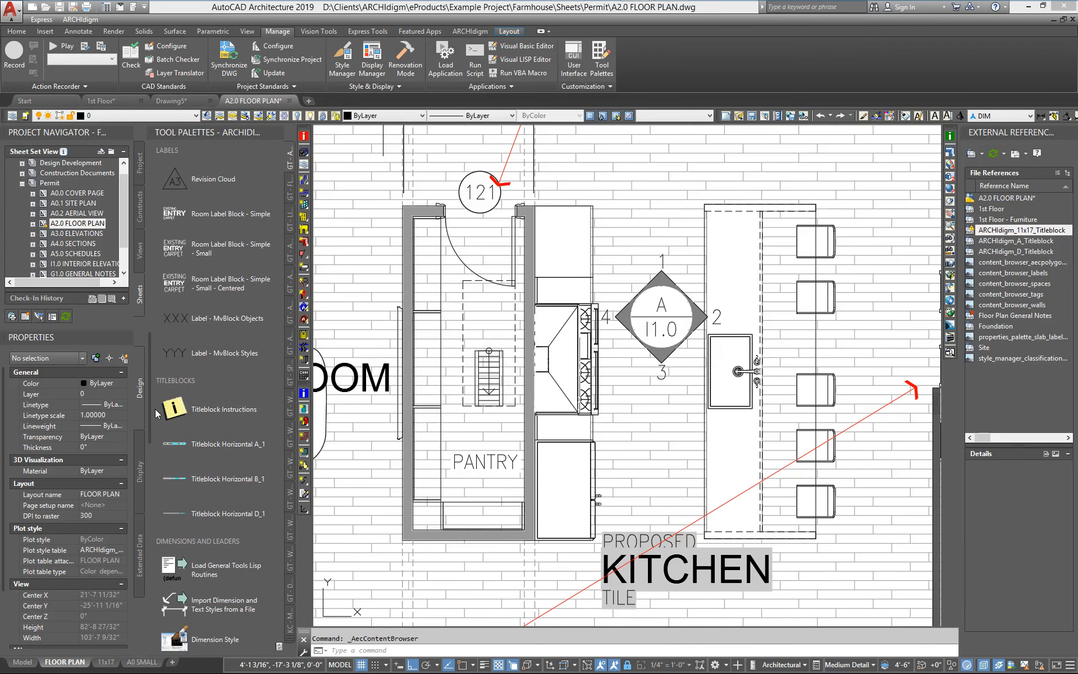
left_click(175, 358)
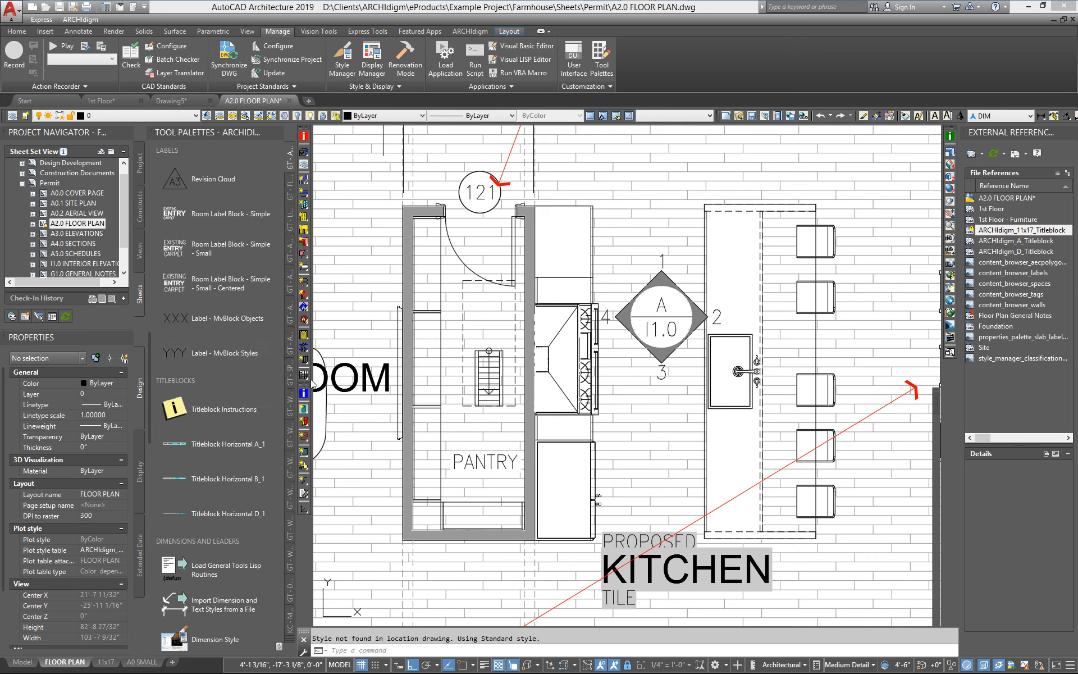
scroll(605, 514, "up", 4)
middle_click_drag(604, 513, 578, 472)
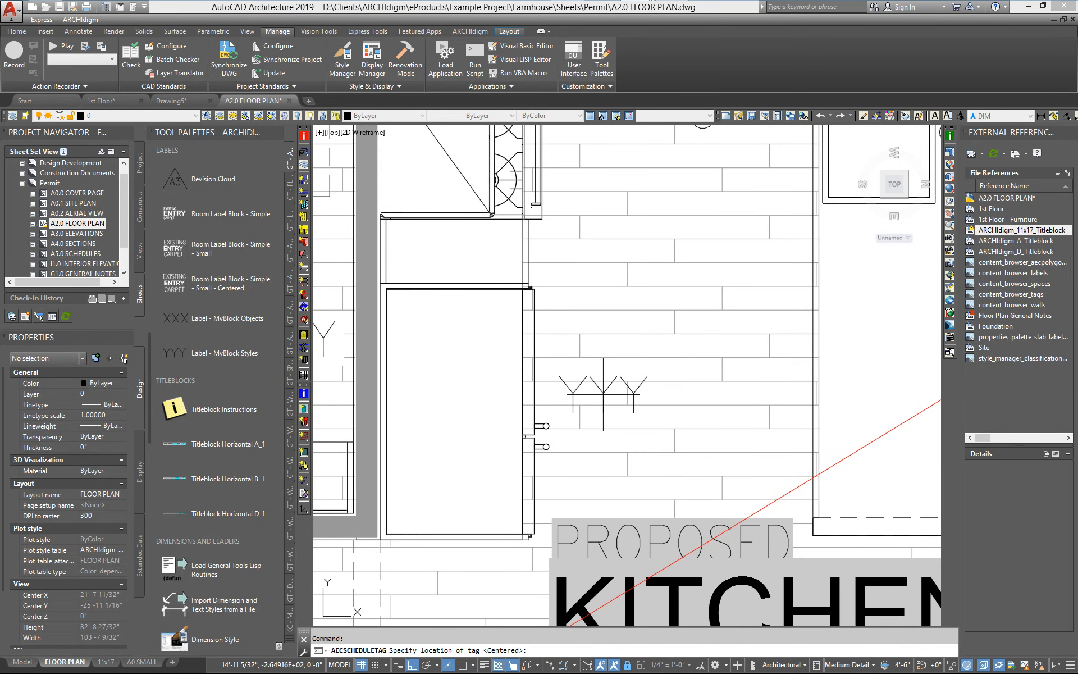
left_click(604, 394)
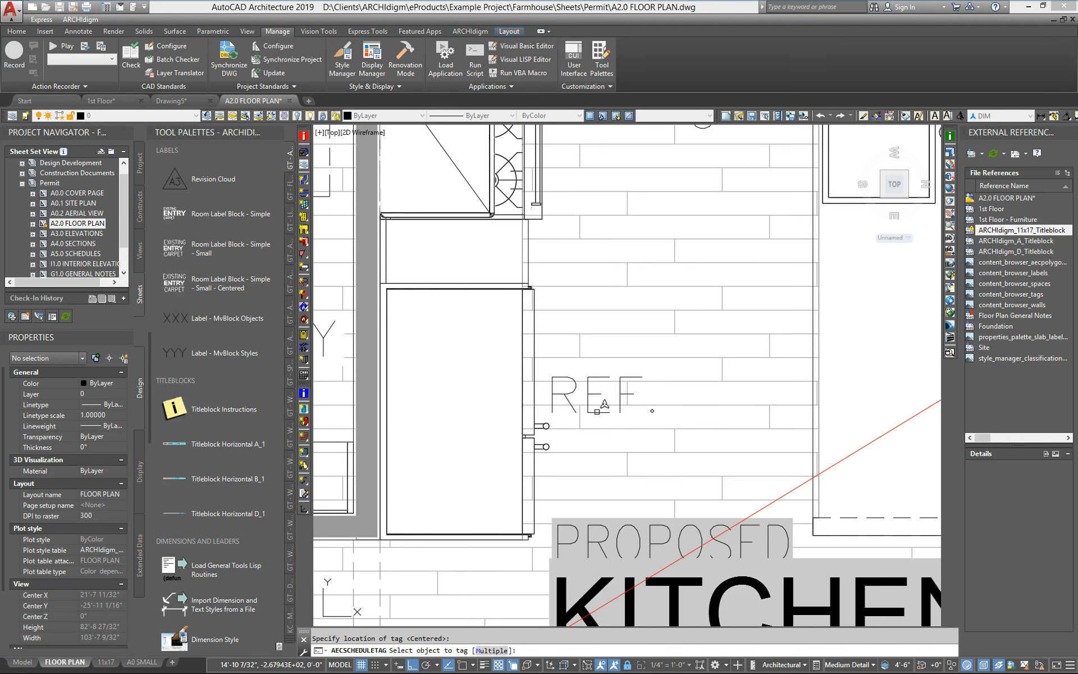
Tag the range with a Label - MvBlock Styles tag placed below the interior elevation marker.
scroll(604, 402, "down", 3)
scroll(551, 289, "up", 5)
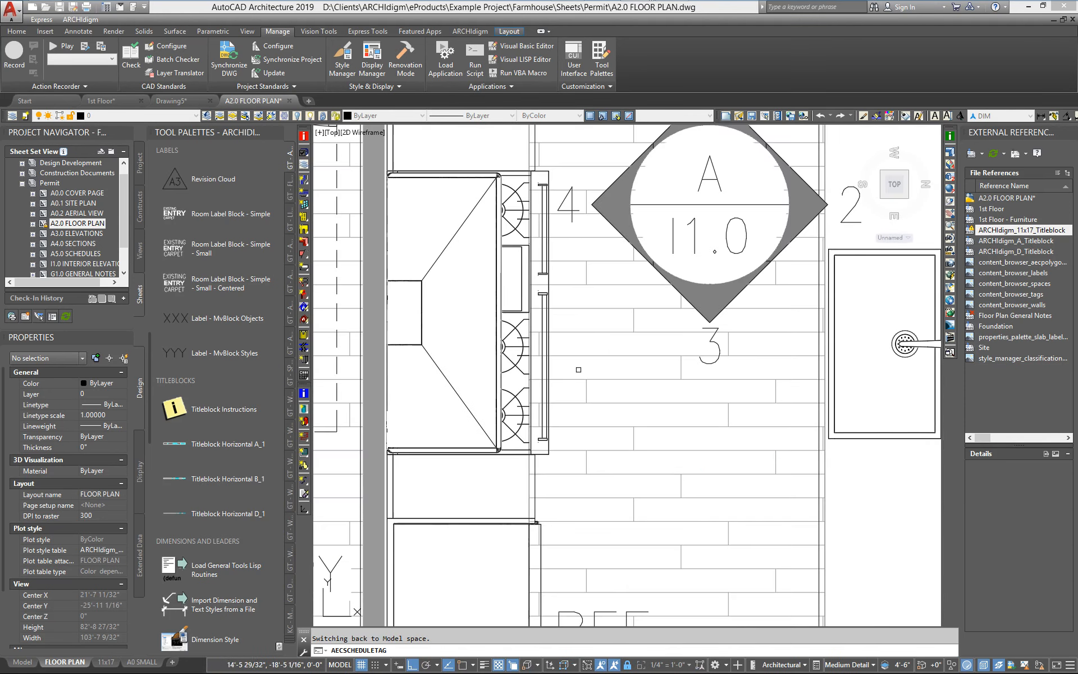
left_click(548, 296)
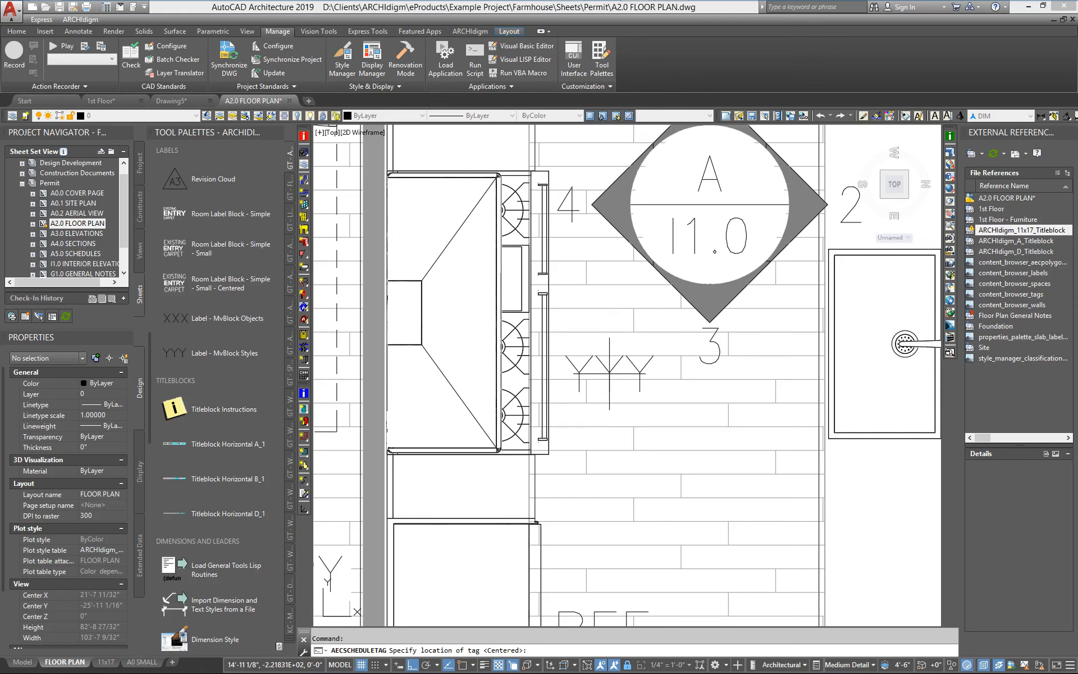
left_click(612, 382)
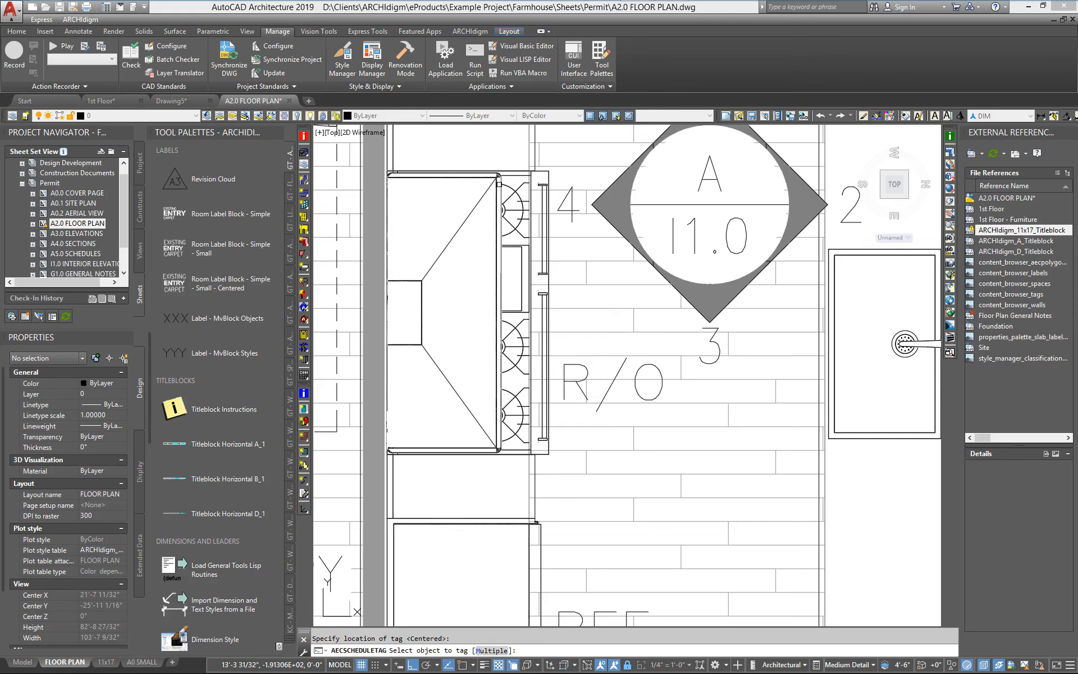
Place a duplicate tag on the range and delete it.
left_click(541, 205)
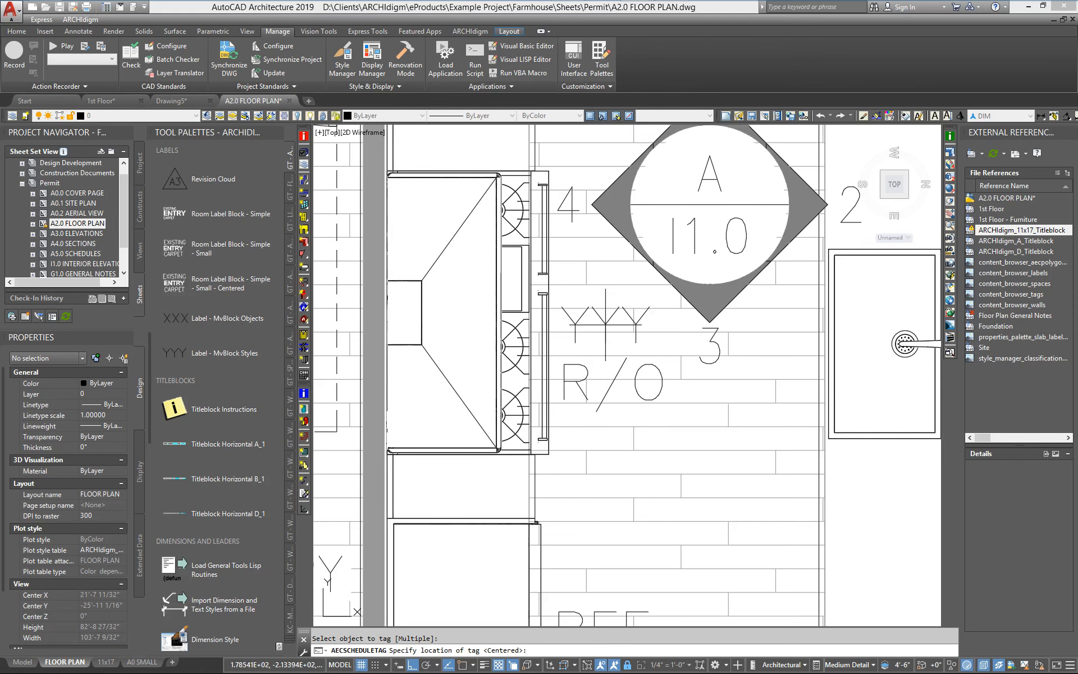
left_click(610, 320)
key("Escape")
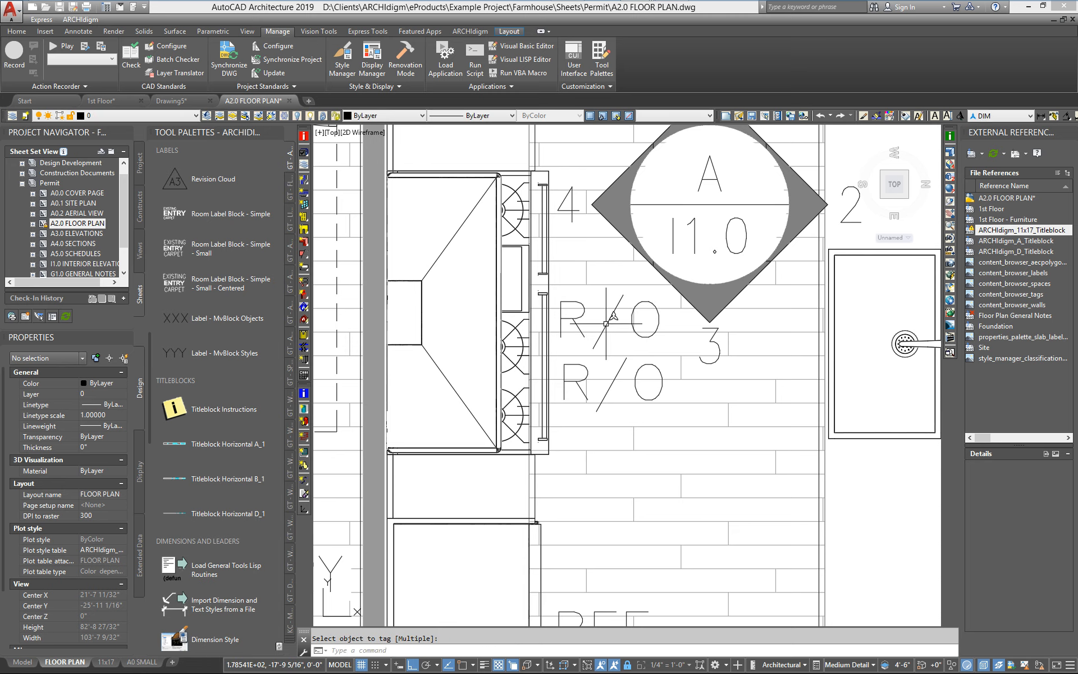
left_click(625, 342)
key("Delete")
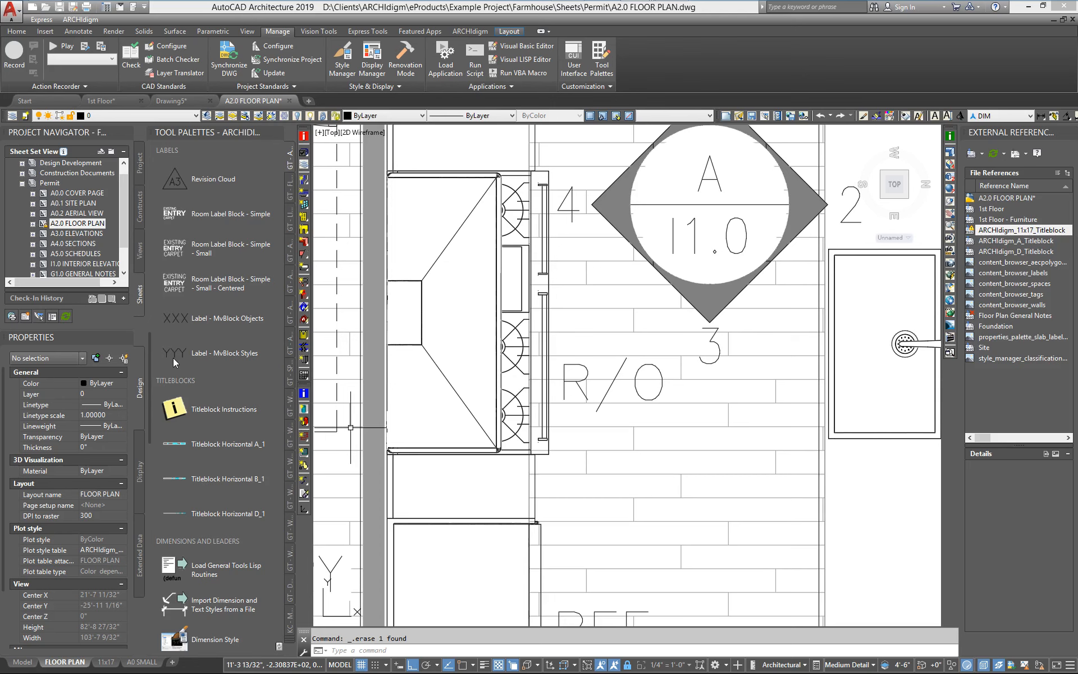
Tag the hood with the Label - MvBlock Styles tool at its centered location.
left_click(216, 353)
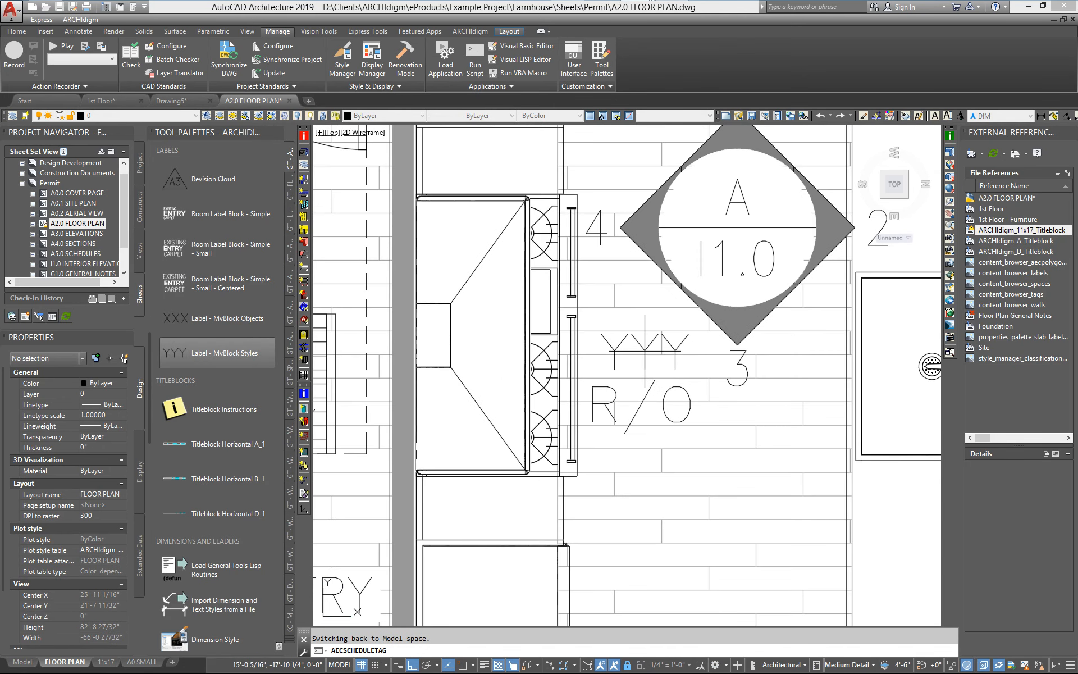
key("Return")
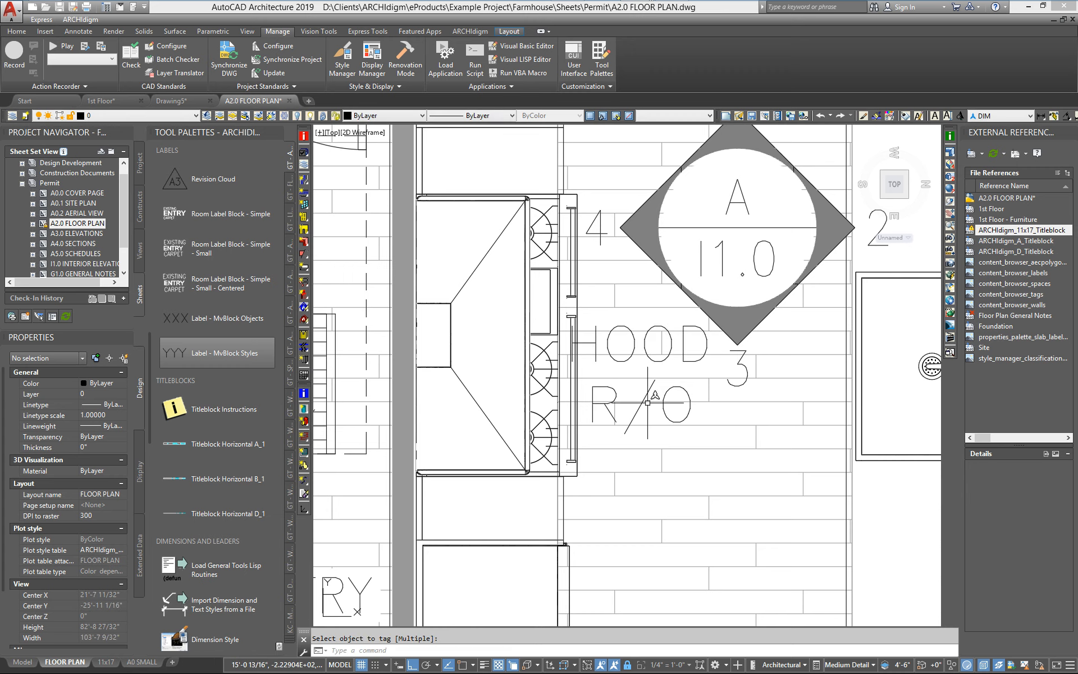
Switch the Project Navigator to Constructs and open the 1st Floor drawing.
scroll(685, 437, "down", 6)
middle_click_drag(674, 430, 648, 427)
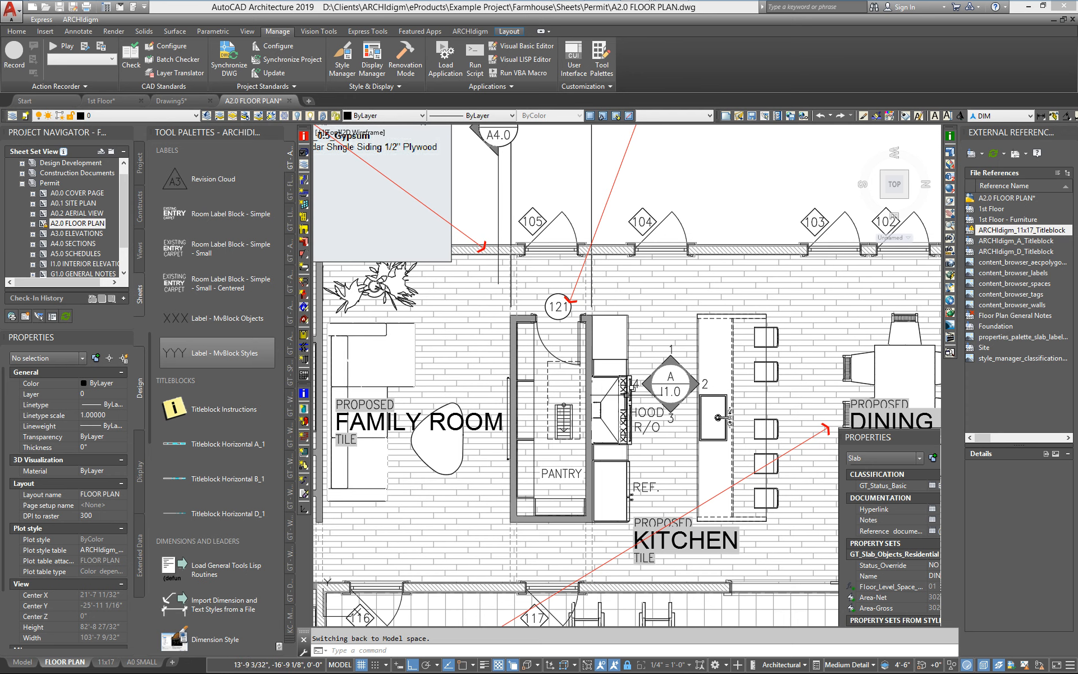
scroll(747, 445, "up", 2)
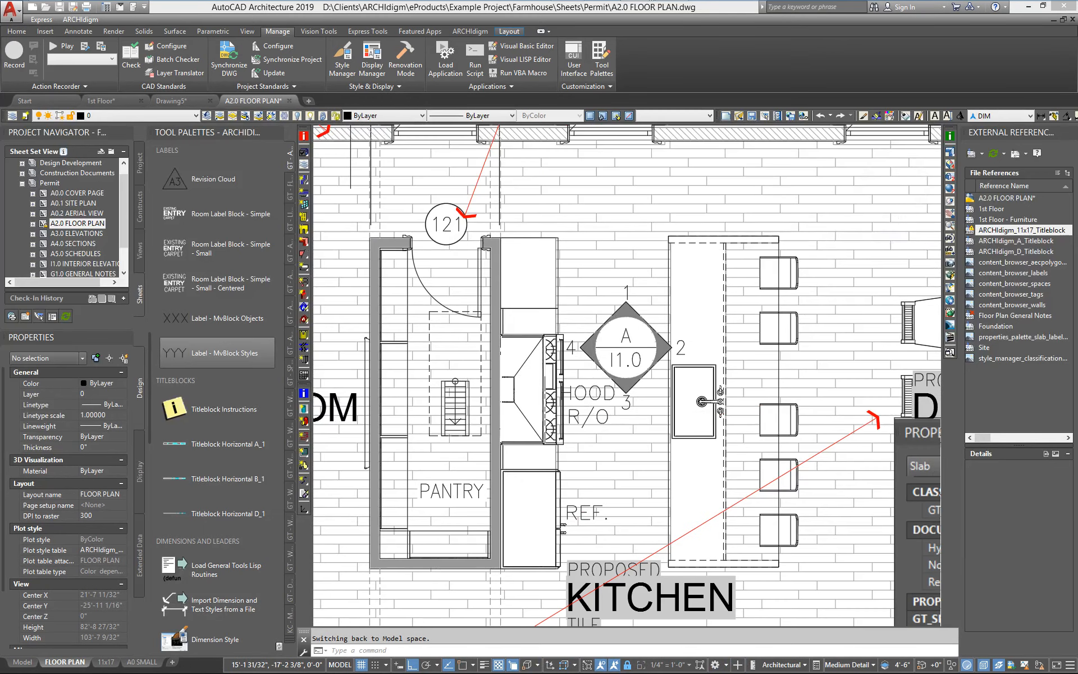
middle_click_drag(594, 377, 607, 365)
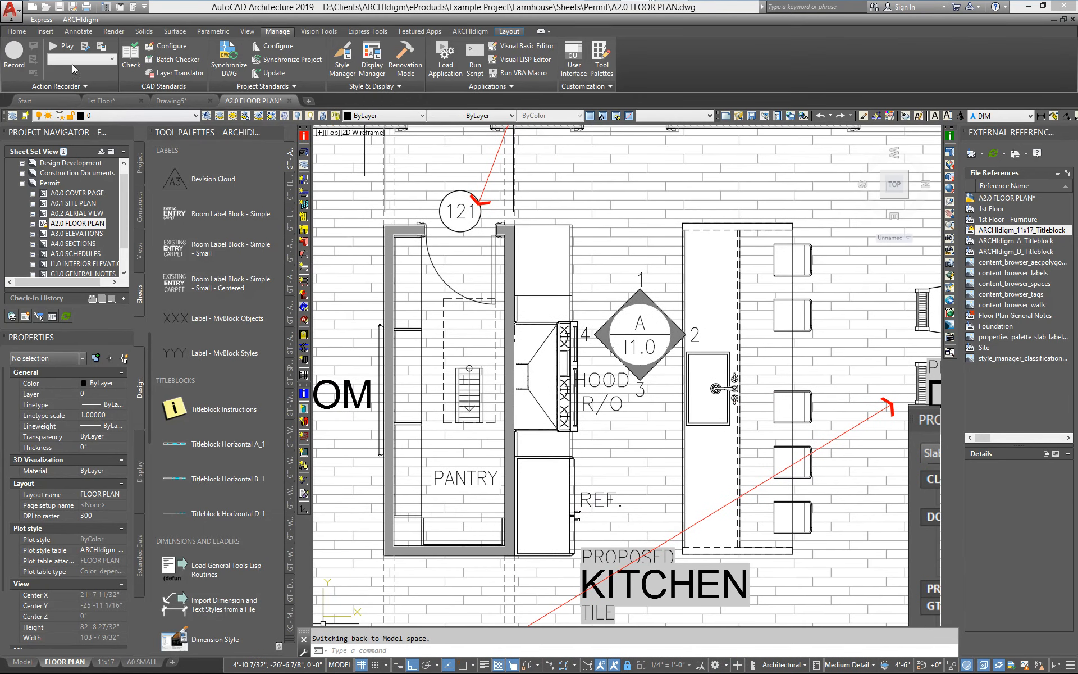
left_click(141, 208)
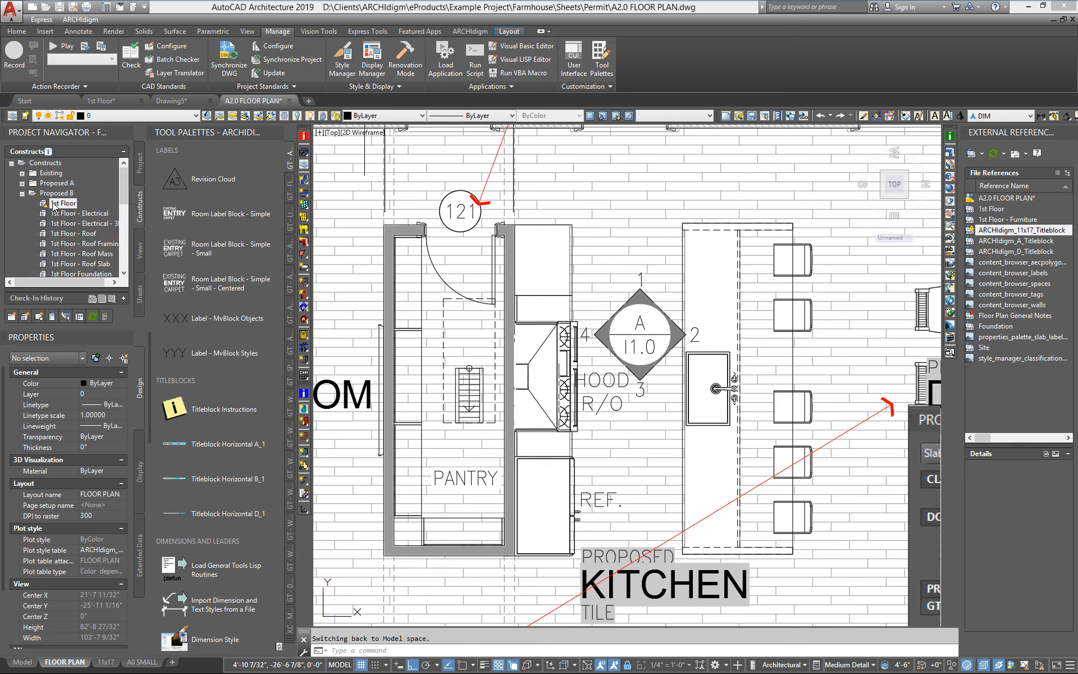
left_click(102, 100)
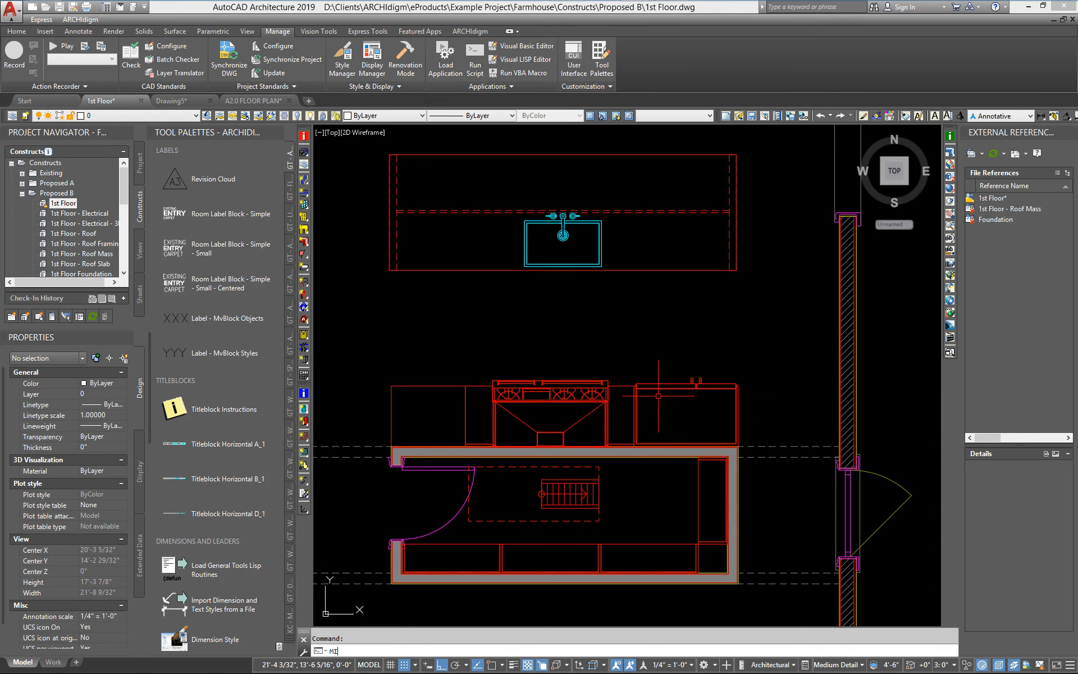
Mirror the range, hood and adjacent appliance row about the midpoint between its ends, erasing the source objects.
key("Return")
left_click(755, 422)
left_click(362, 353)
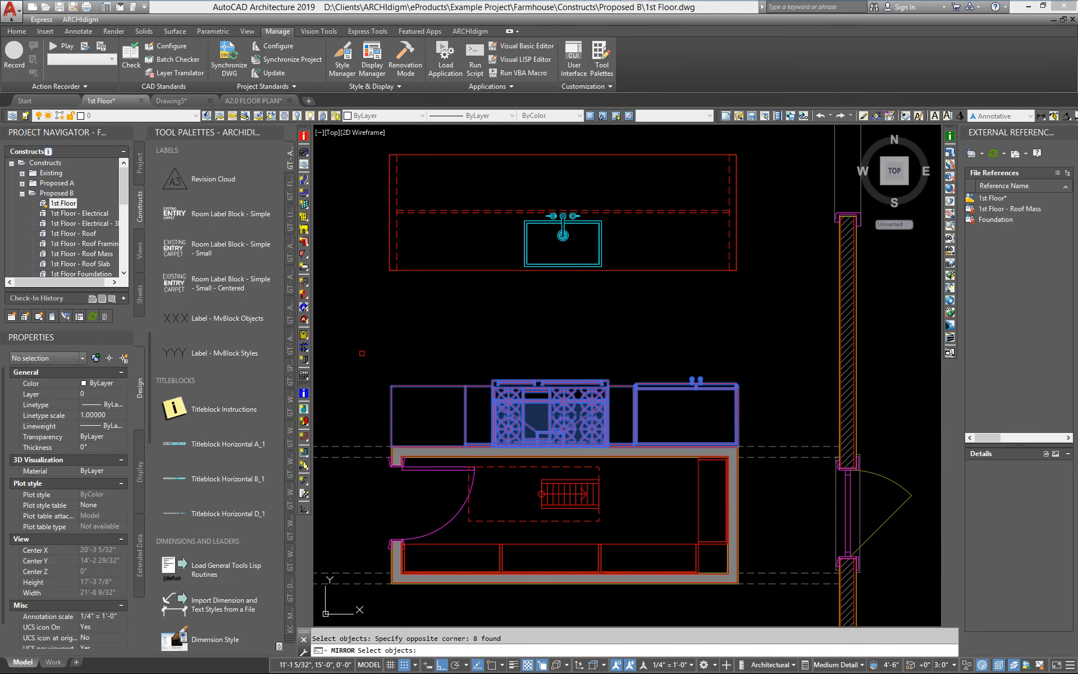
key("Return")
type("M2P")
key("Return")
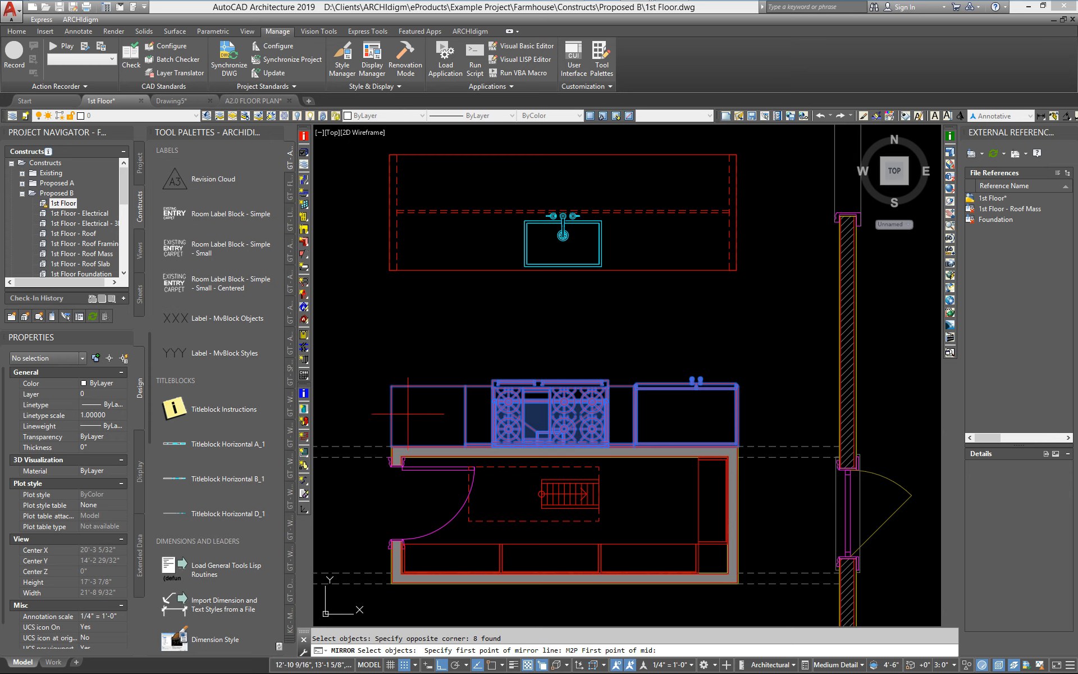
scroll(381, 435, "up", 8)
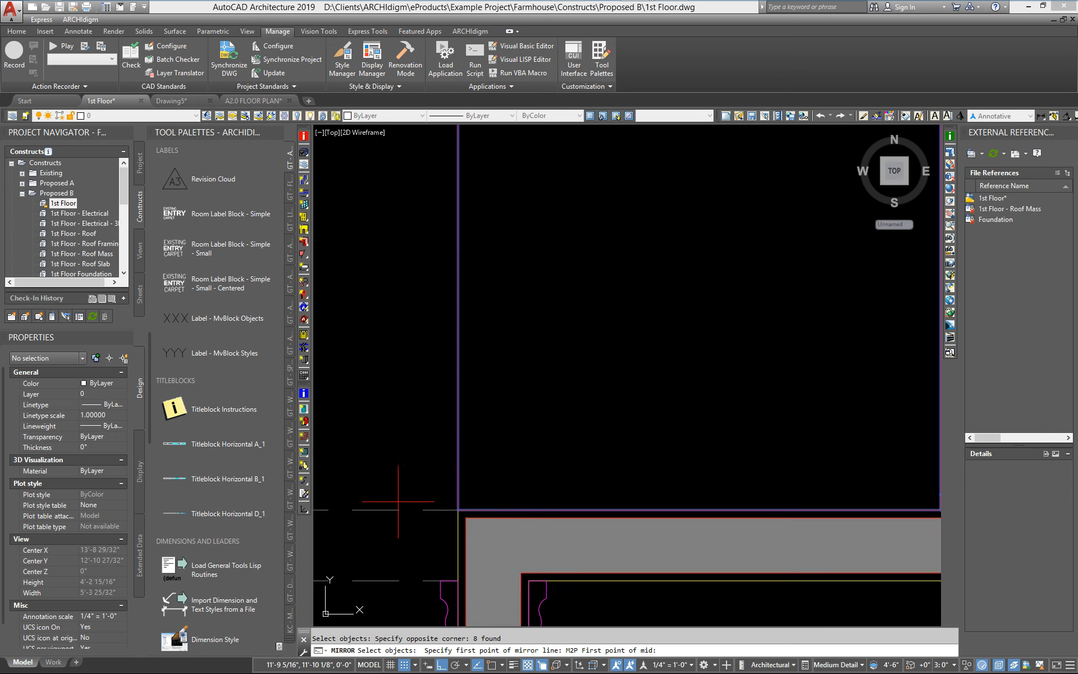
key("F3")
left_click(456, 510)
scroll(602, 517, "down", 4)
middle_click_drag(763, 500, 534, 468)
scroll(684, 482, "up", 3)
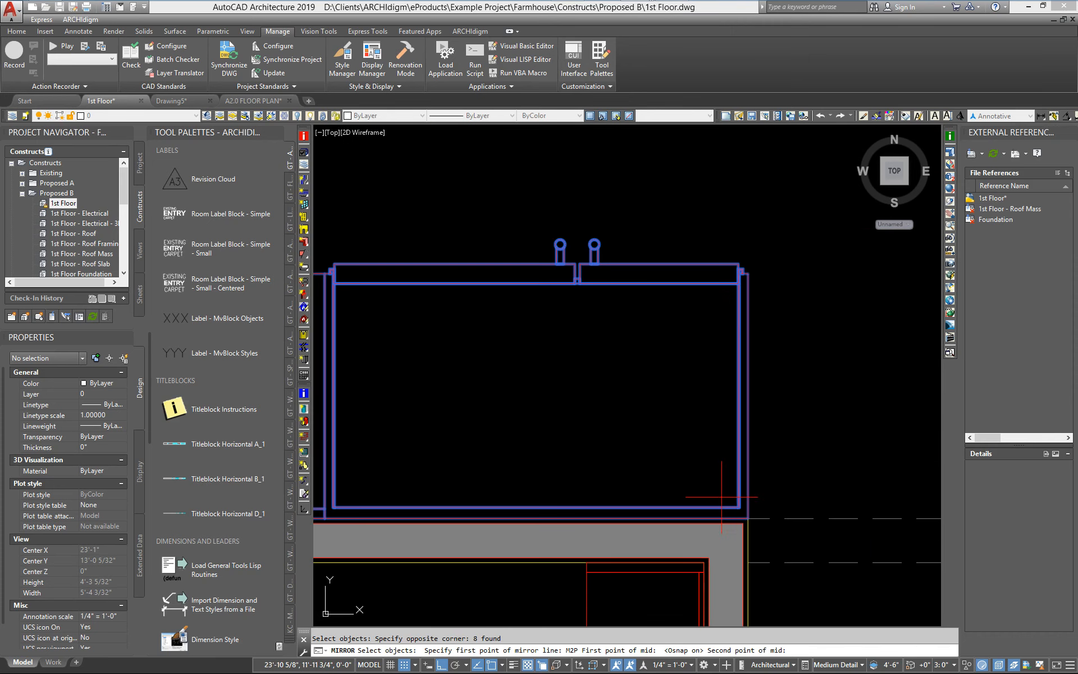
left_click(747, 518)
scroll(742, 516, "down", 6)
left_click(663, 209)
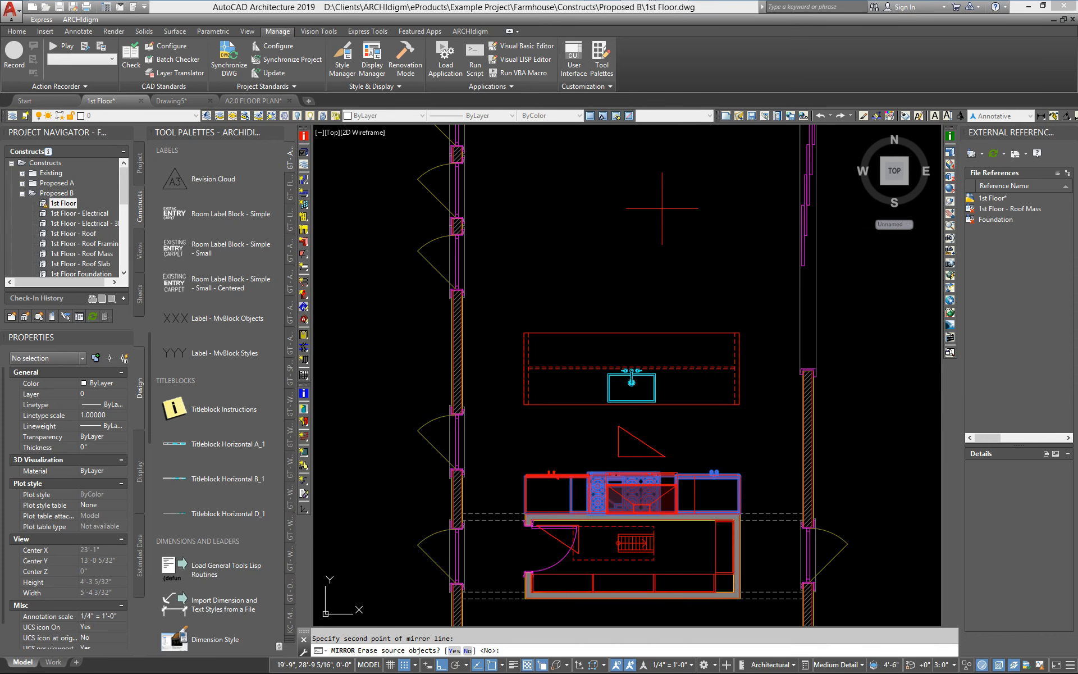
type("Y")
key("Return")
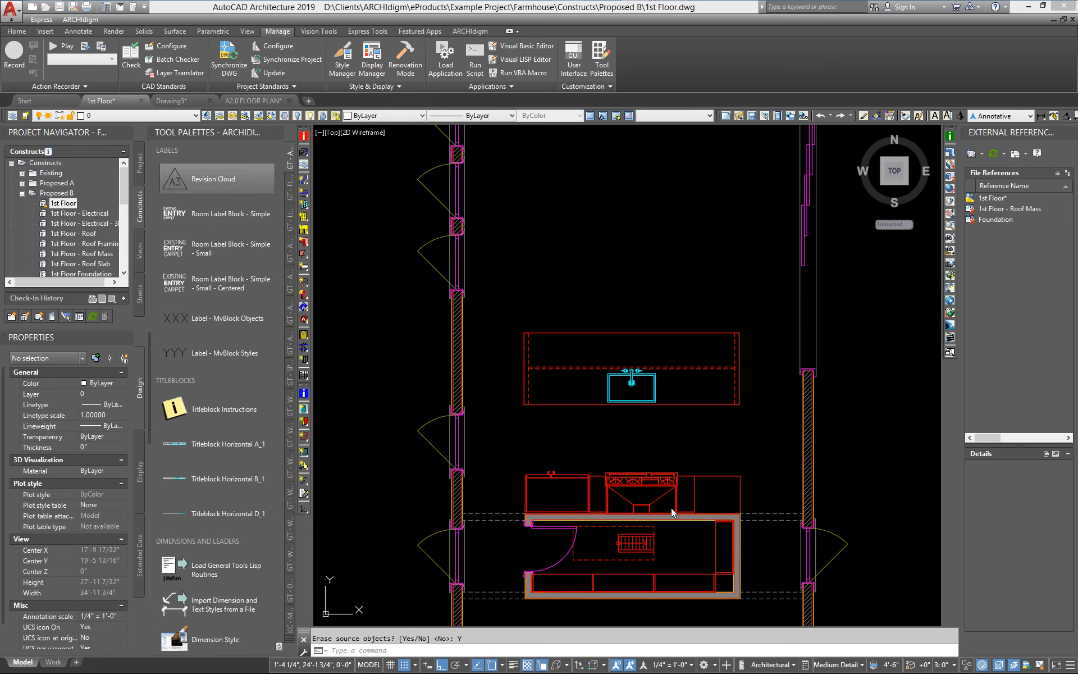
Save the 1st Floor drawing, switch to the A2.0 FLOOR PLAN sheet and reload the changed 1st Floor xref.
key("ctrl+s")
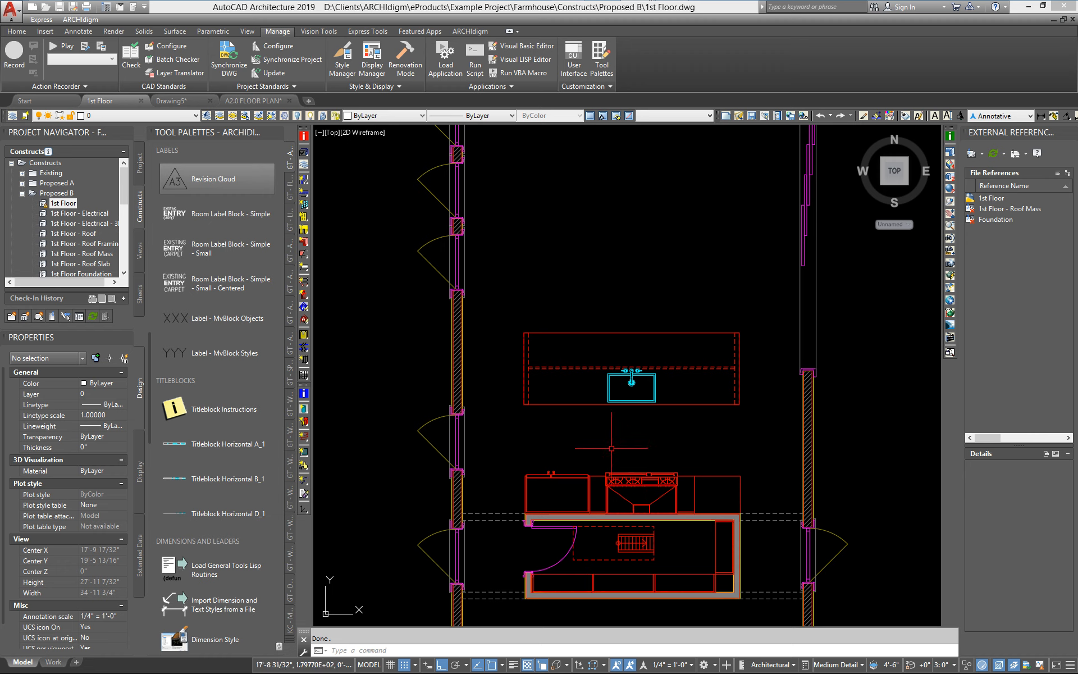
left_click(141, 297)
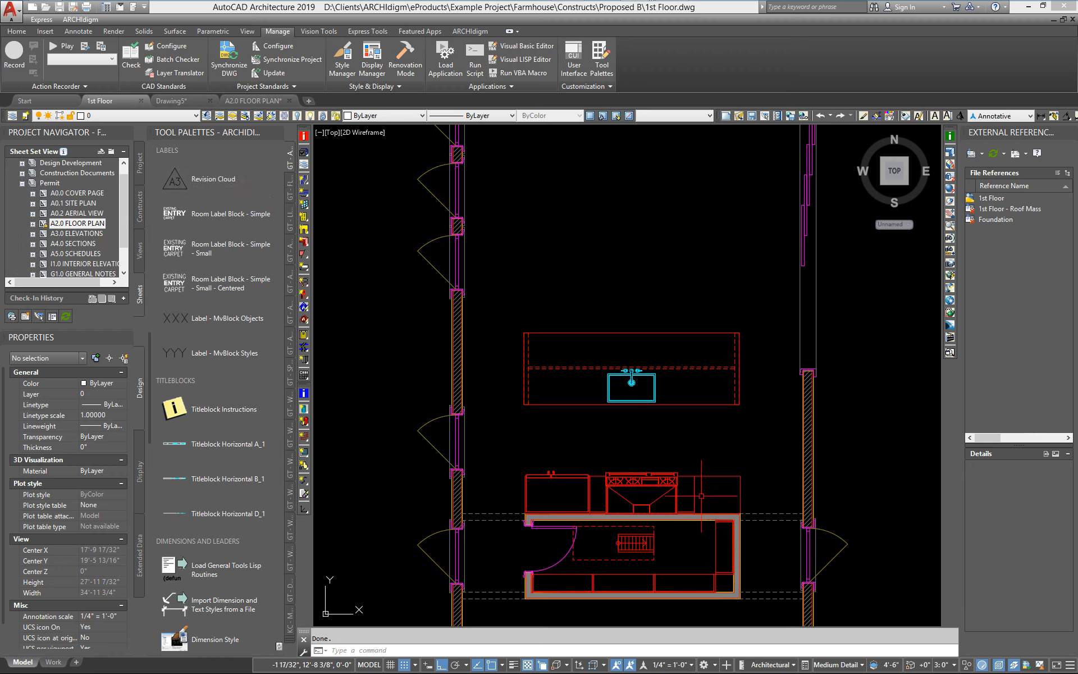
left_click(252, 103)
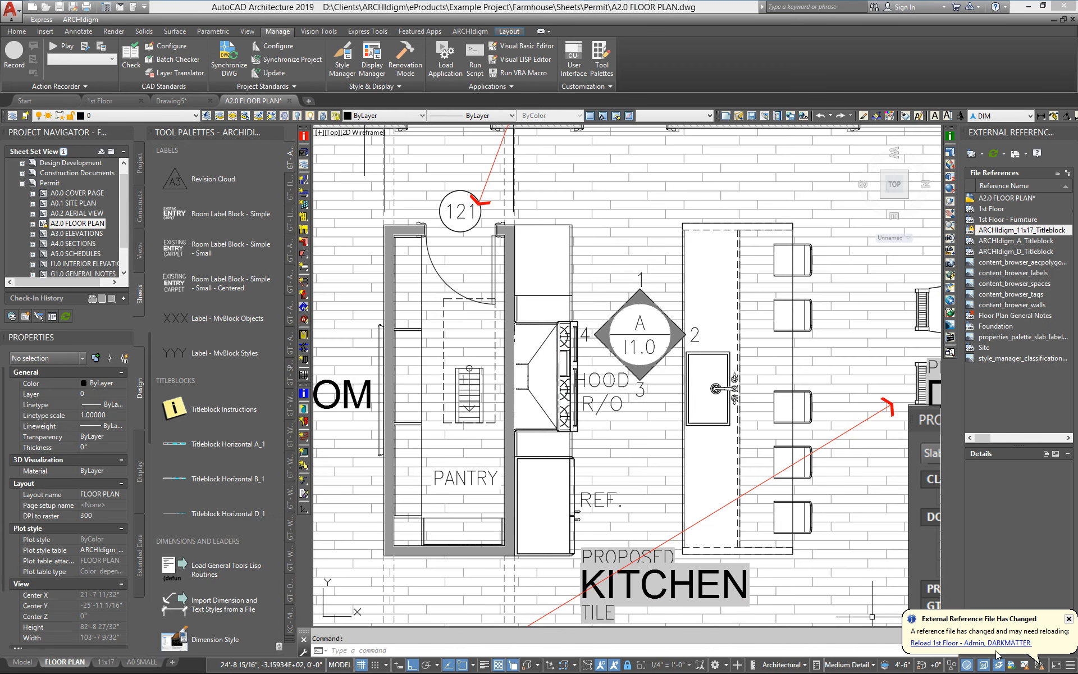
left_click(990, 643)
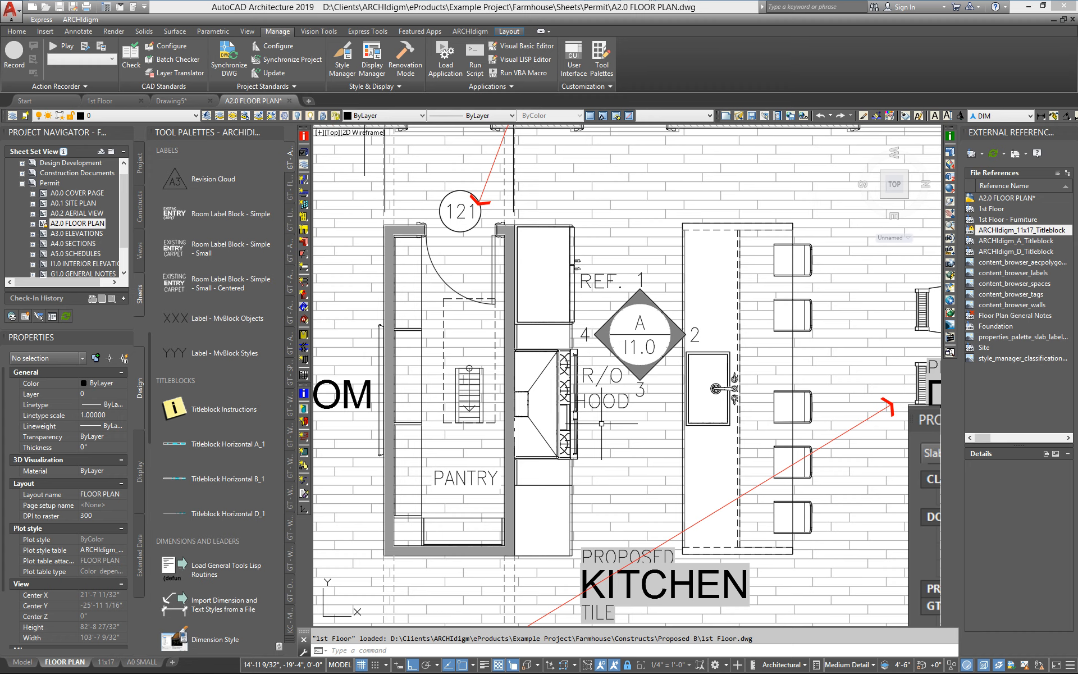
Switch between the 1st Floor drawing and the A2.0 FLOOR PLAN sheet, inspecting the kitchen appliance tags.
left_click(100, 101)
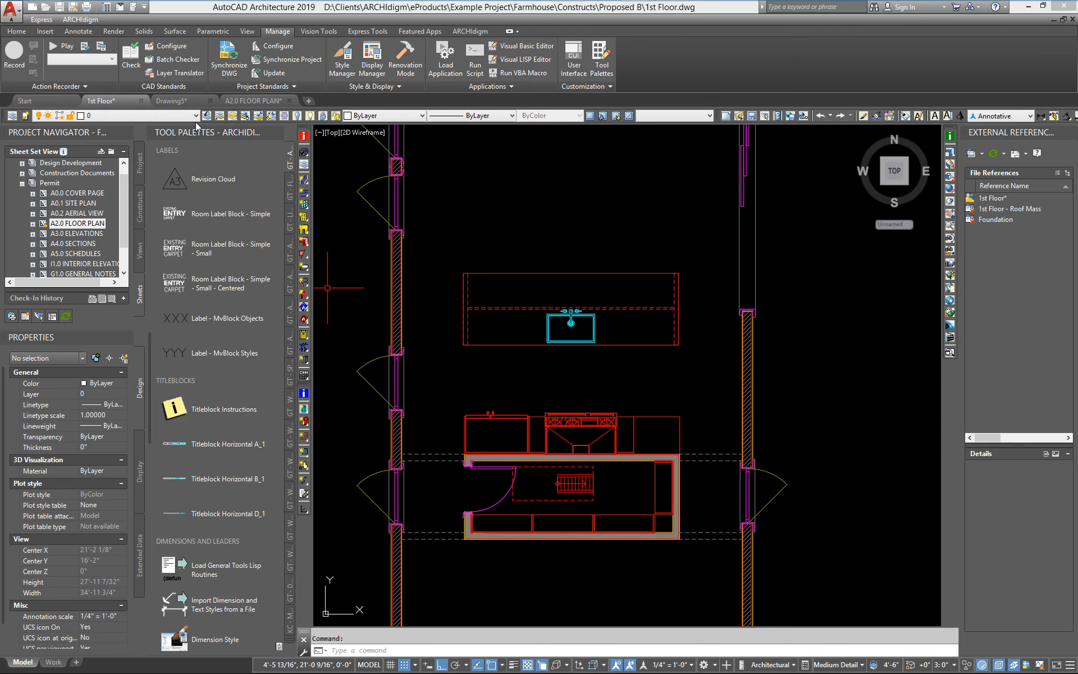
left_click(253, 101)
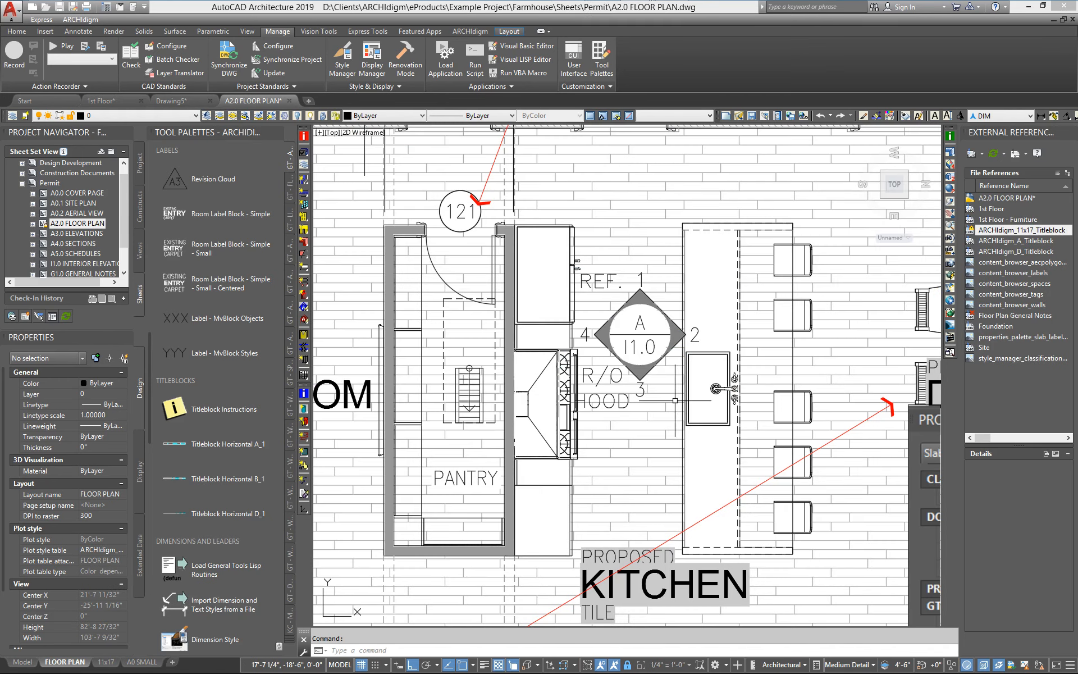
scroll(675, 401, "down", 10)
middle_click_drag(675, 401, 616, 350)
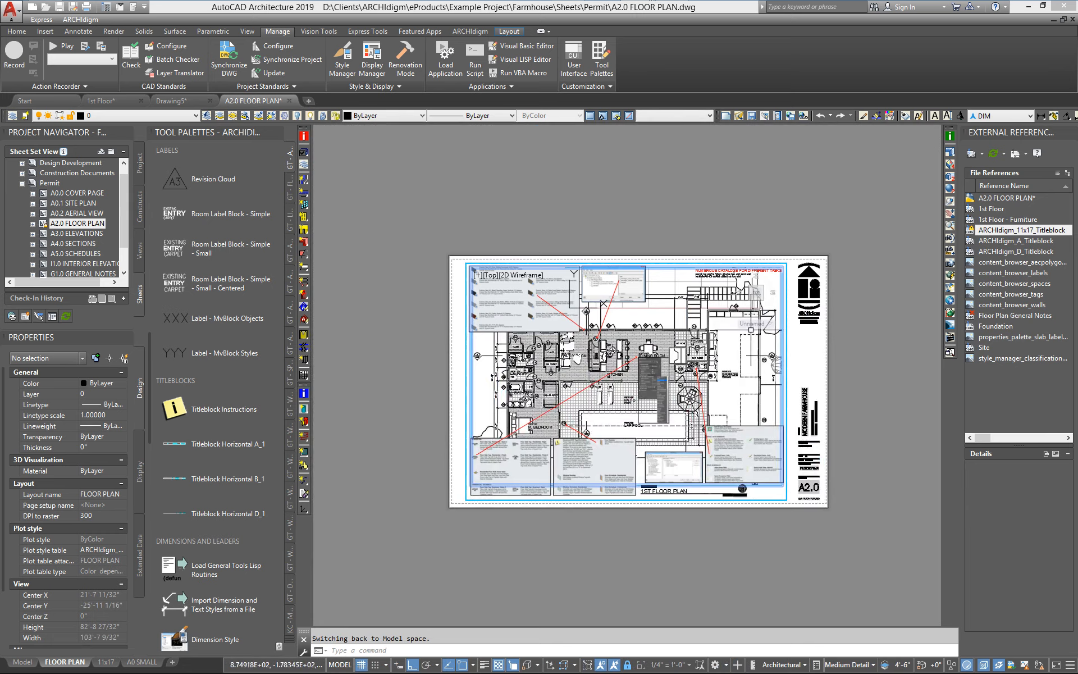
scroll(658, 361, "up", 2)
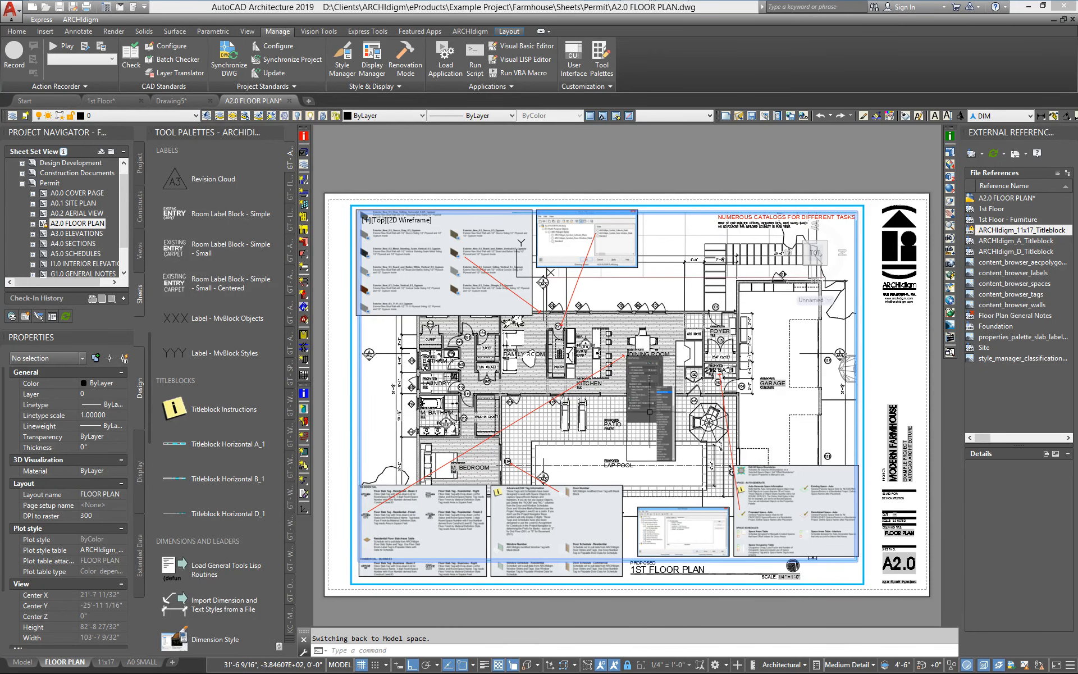
scroll(565, 402, "up", 4)
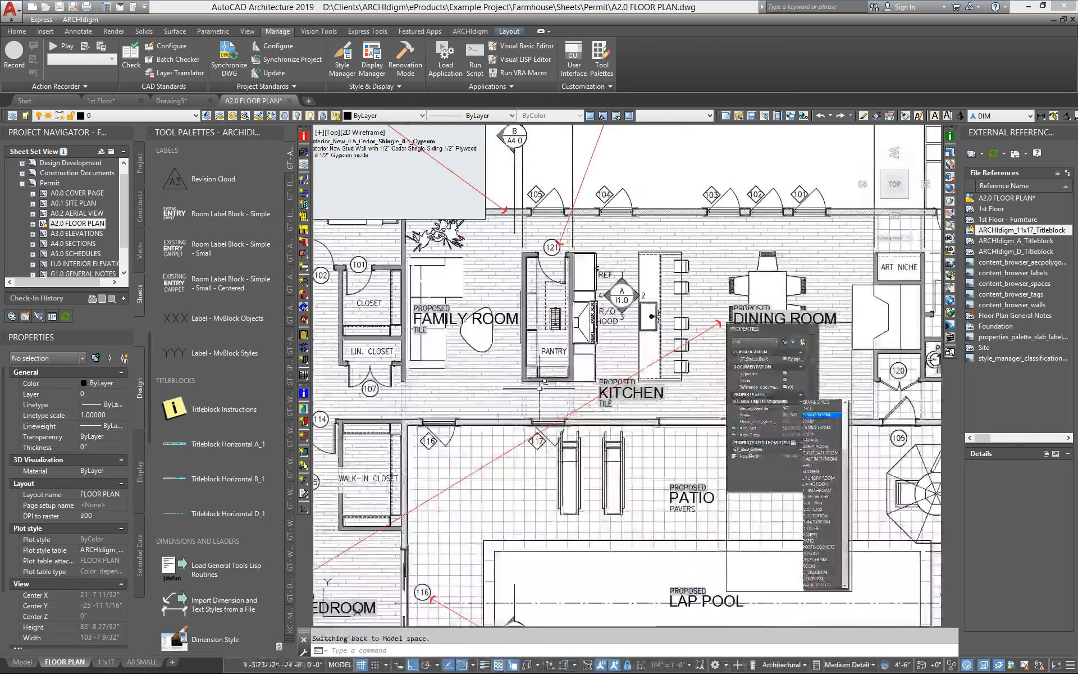
mouse_move(711, 299)
middle_mouse_down()
mouse_move(716, 318)
mouse_move(698, 342)
middle_mouse_up()
scroll(648, 410, "up", 4)
middle_click_drag(649, 409, 595, 393)
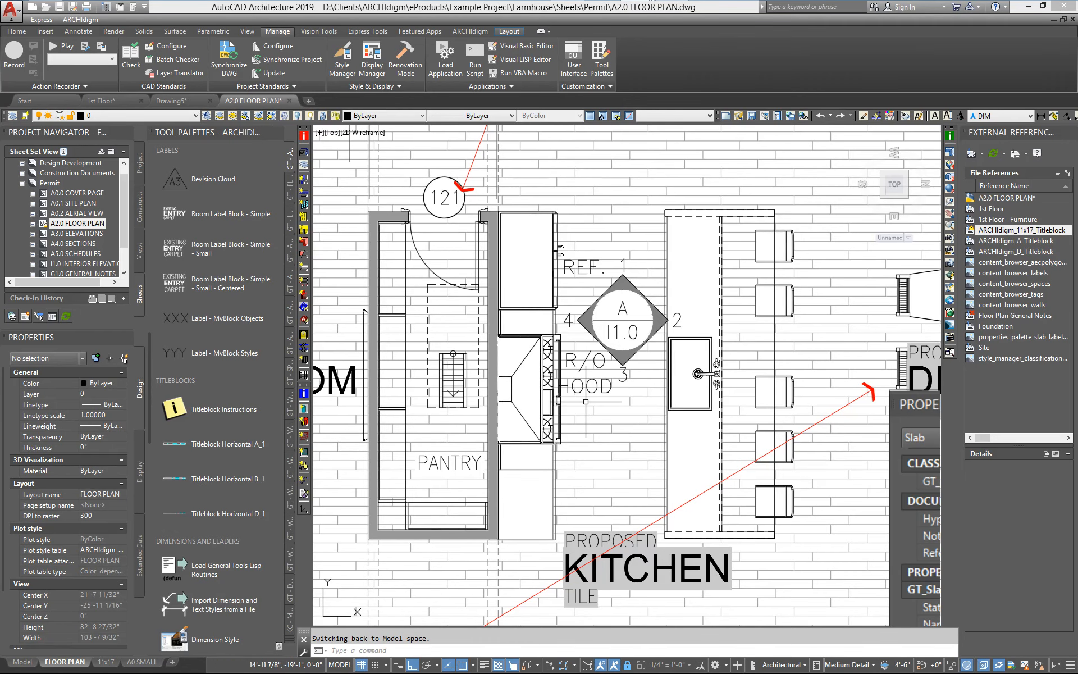
scroll(586, 401, "up", 2)
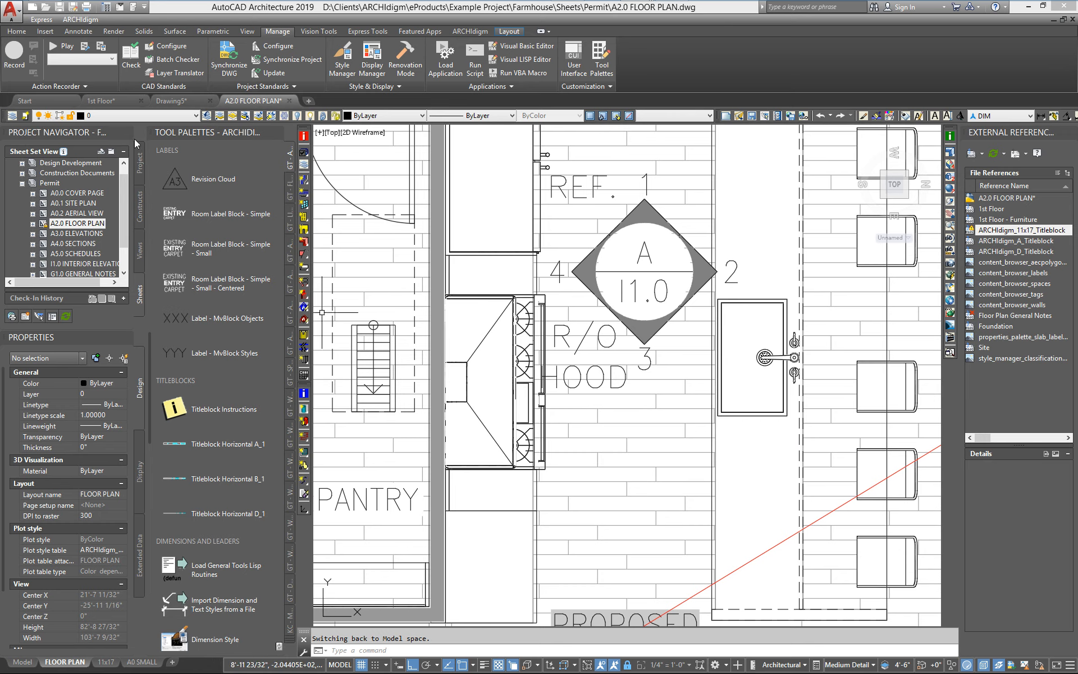
Select the range in the 1st Floor drawing and examine its Extended Data label property.
left_click(224, 213)
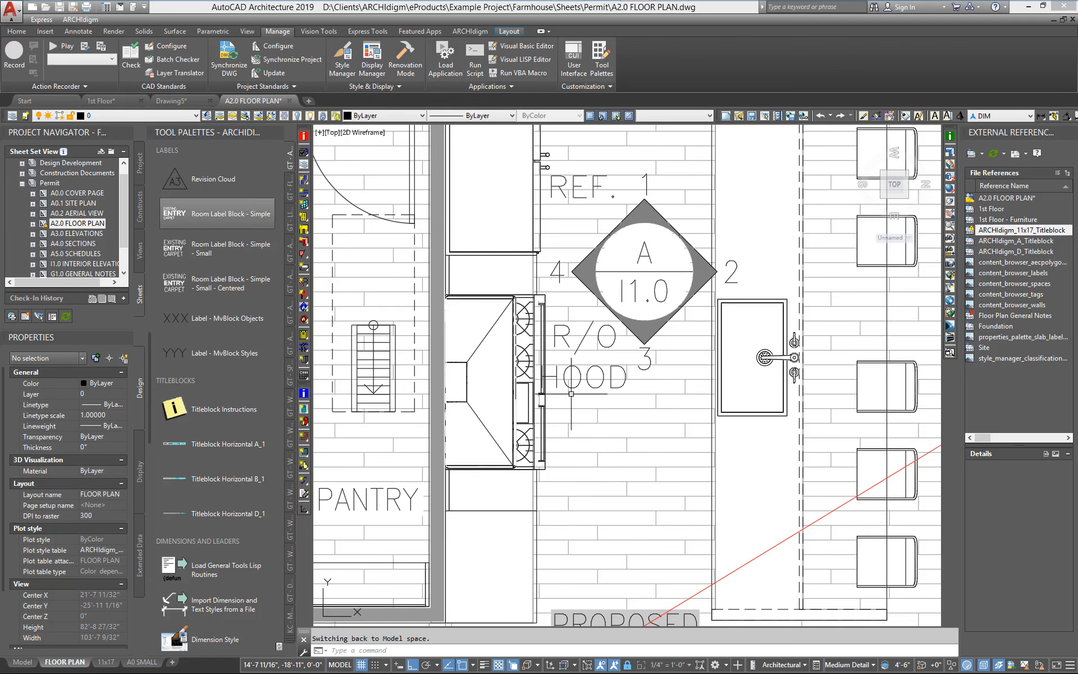
left_click(130, 108)
scroll(588, 415, "up", 5)
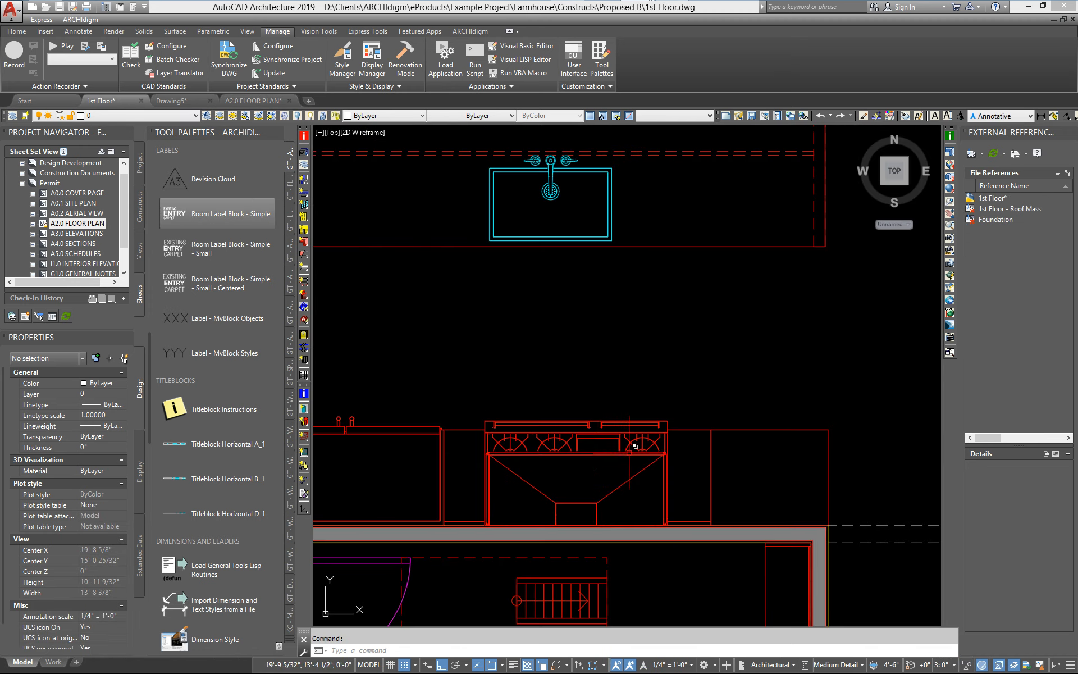
left_click(577, 393)
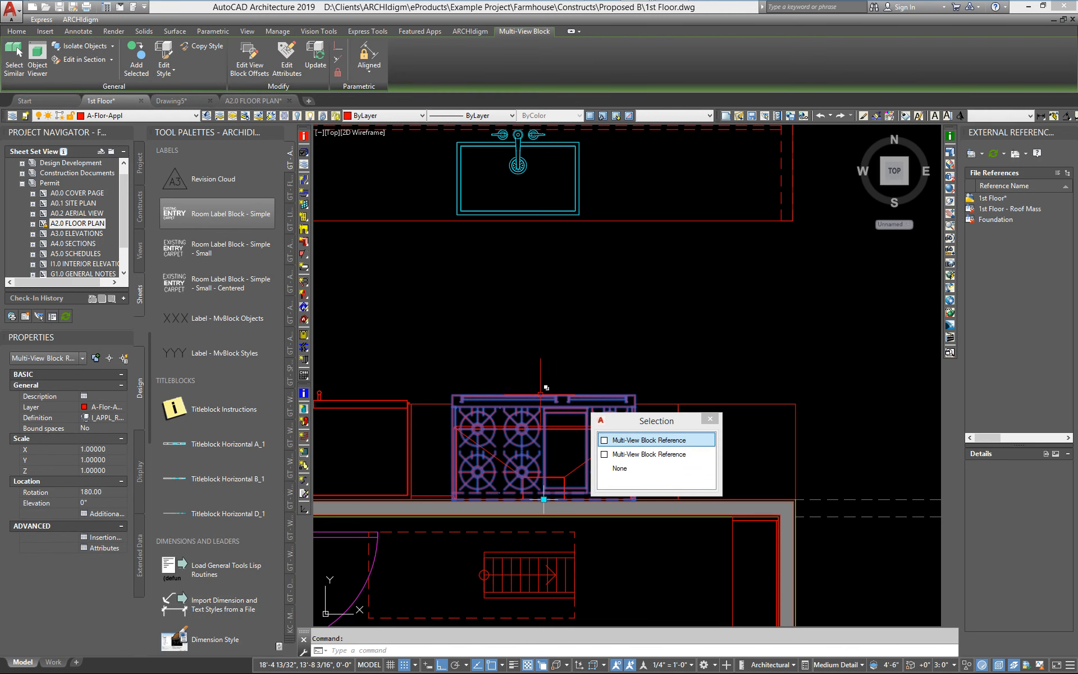
left_click(141, 551)
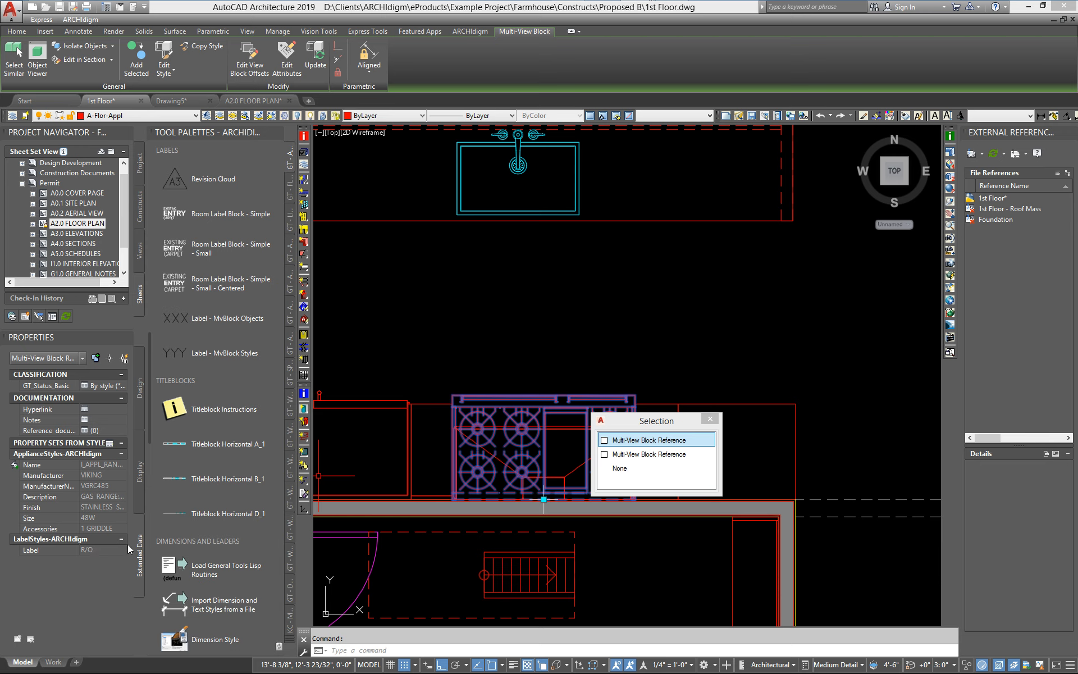
key("Escape")
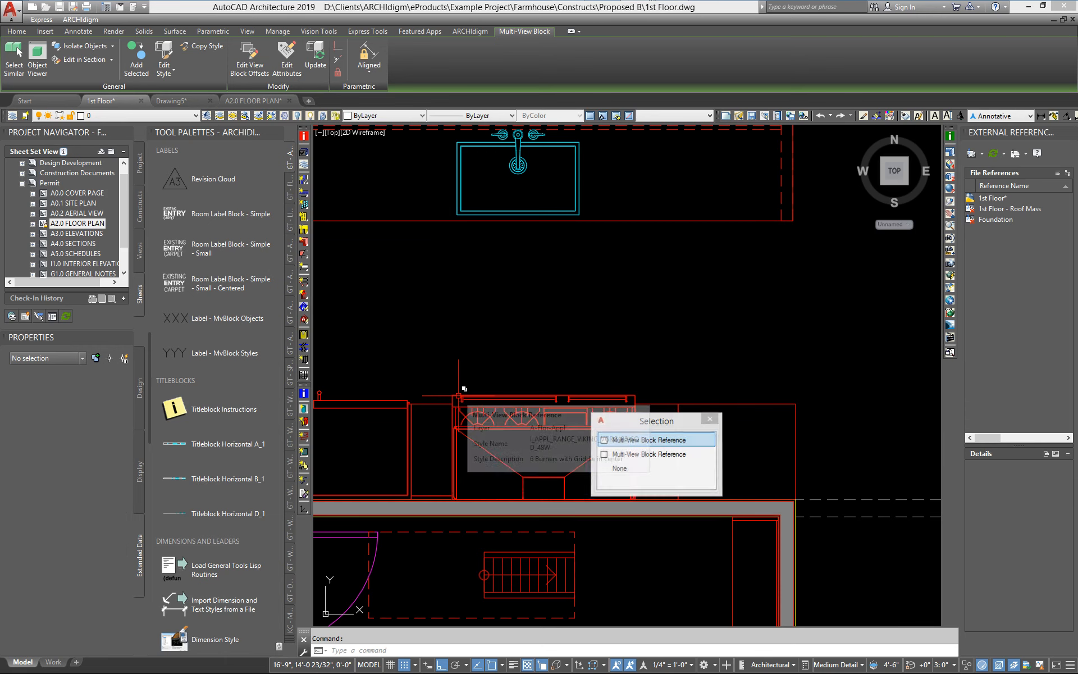
middle_click_drag(509, 362, 595, 376)
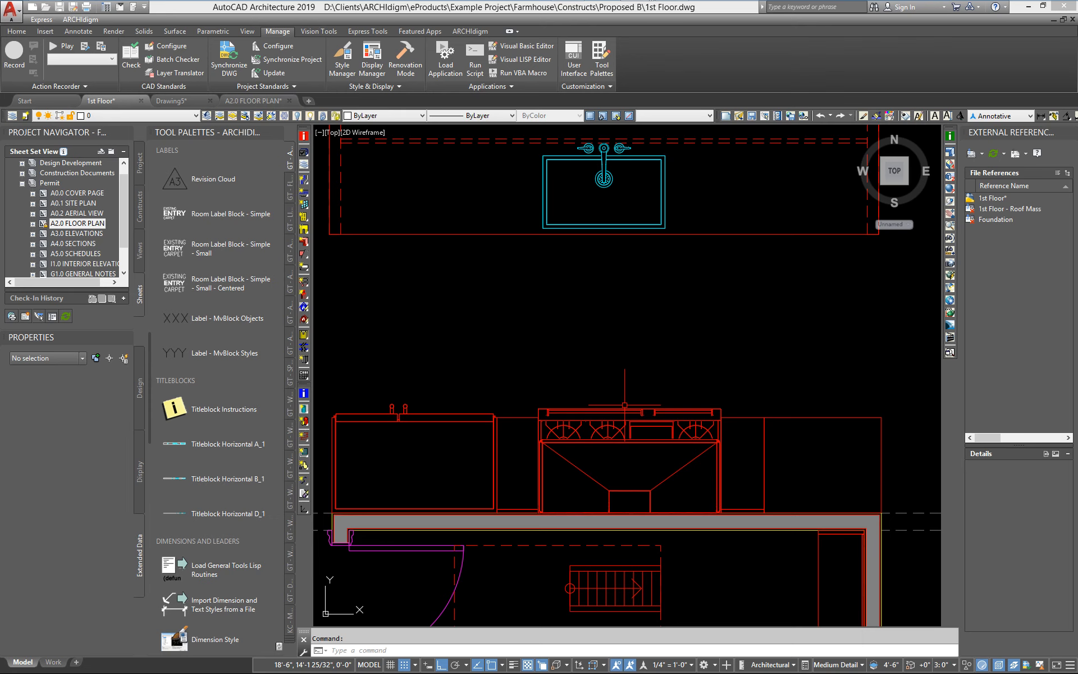
middle_click_drag(439, 414, 486, 405)
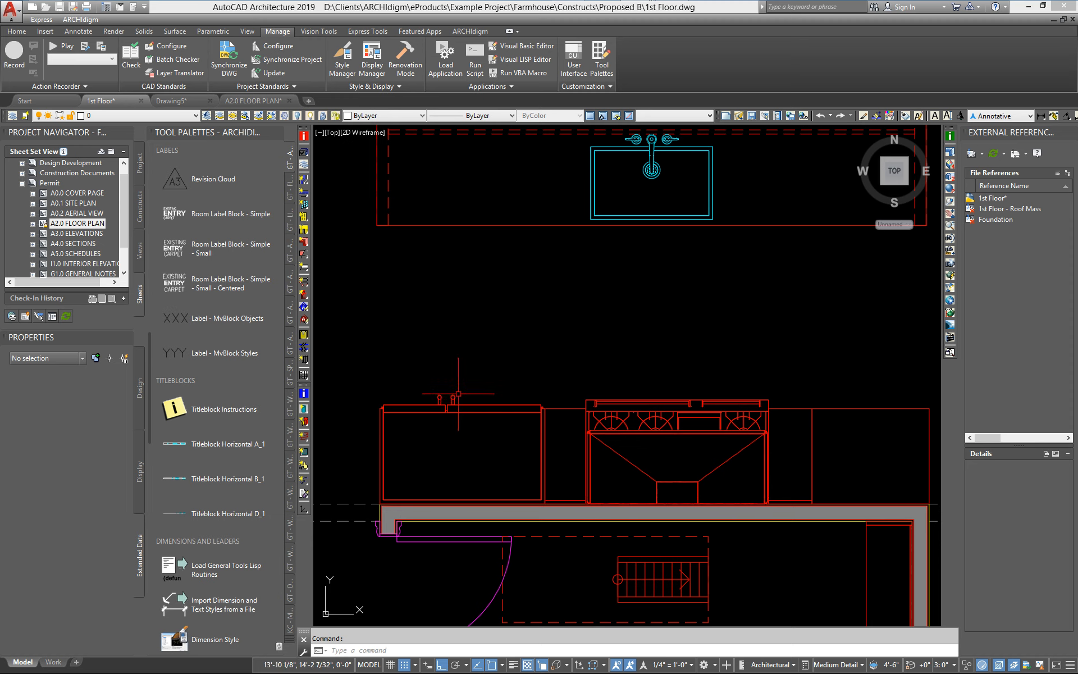
Edit the Label property set value in the refrigerator's Multi-View Block definition and confirm both dialogs.
left_click(440, 394)
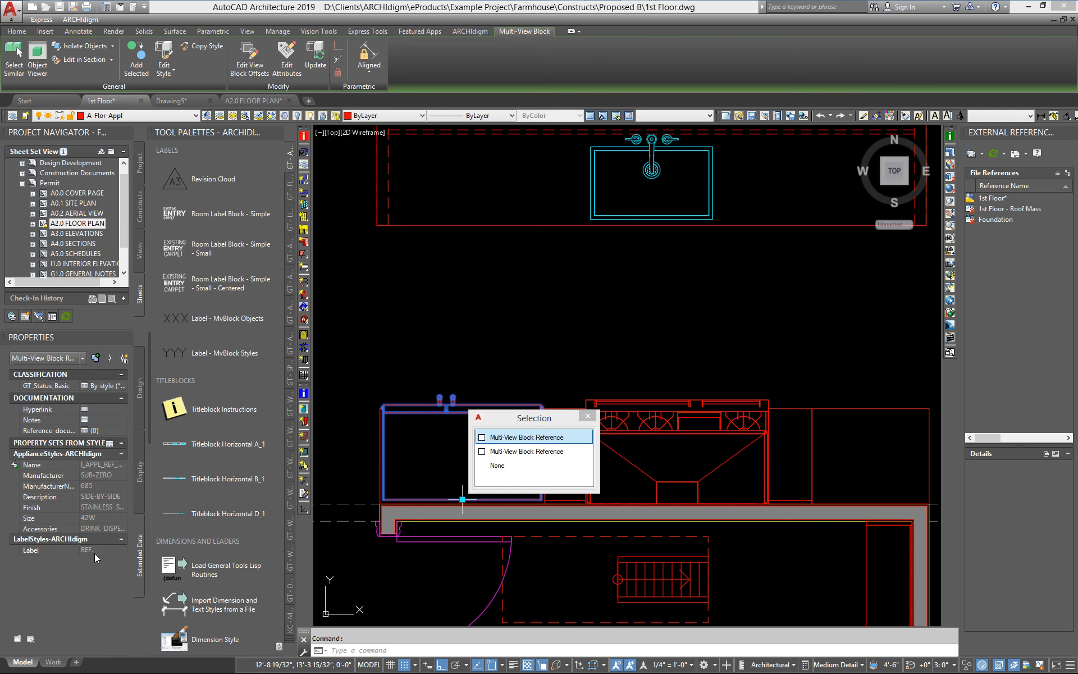
right_click(445, 342)
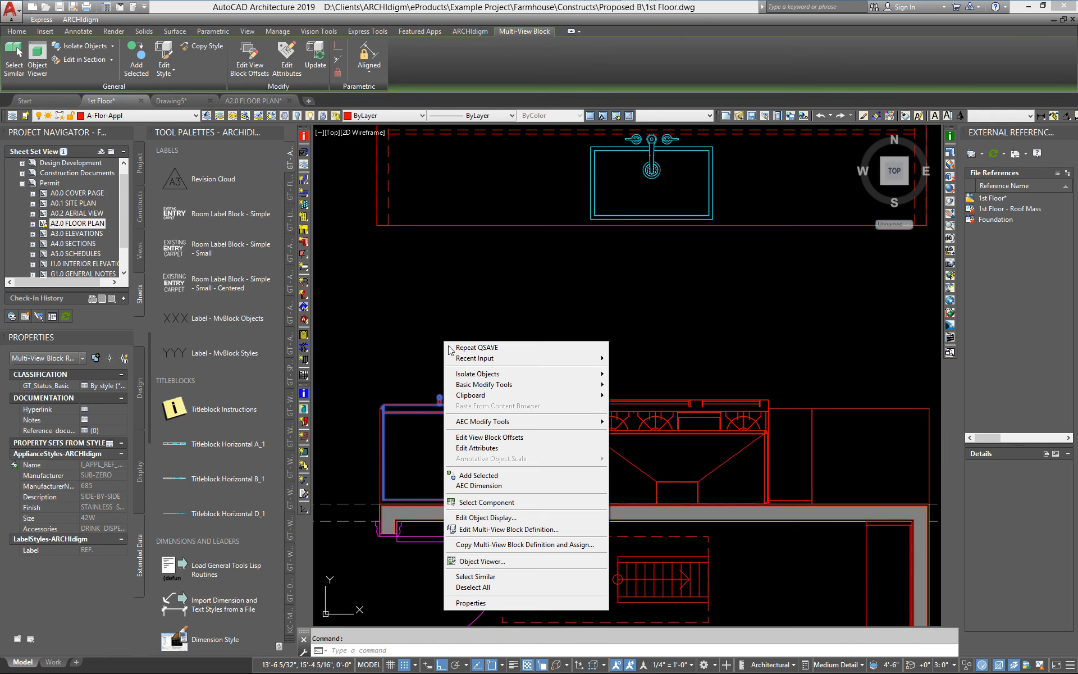
left_click(484, 530)
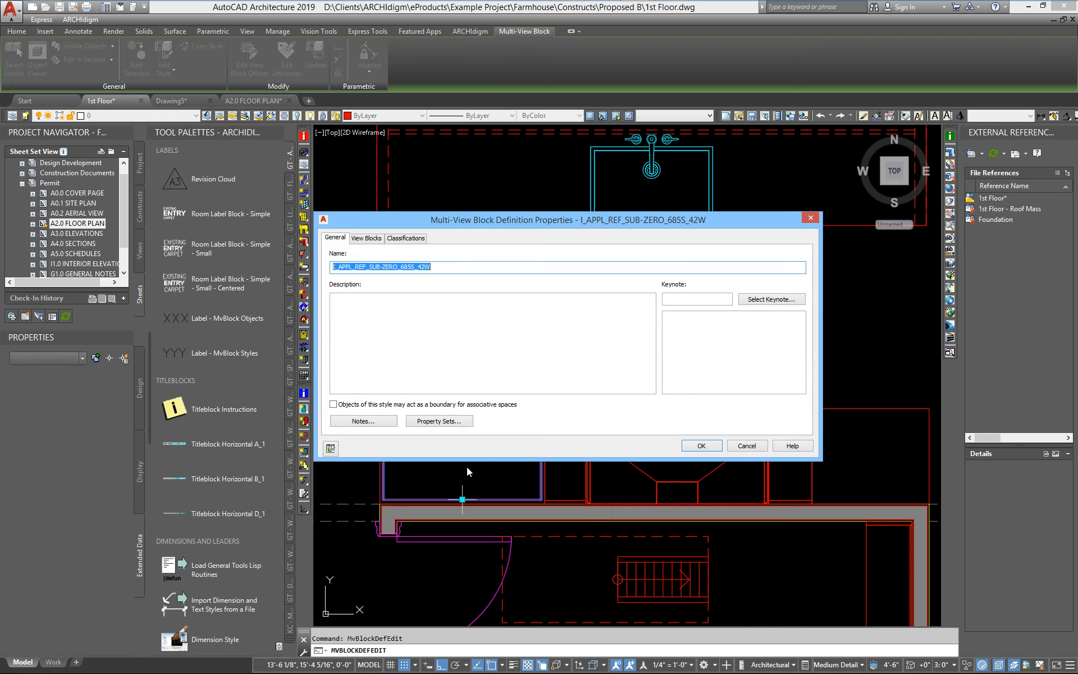
left_click(333, 239)
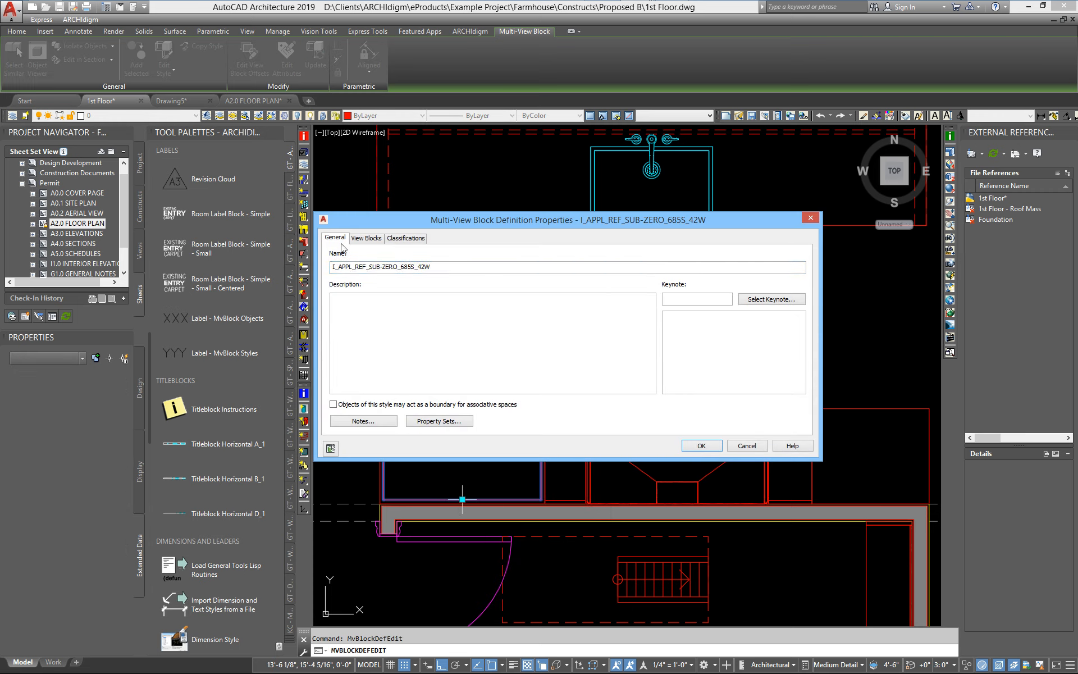
left_click(446, 424)
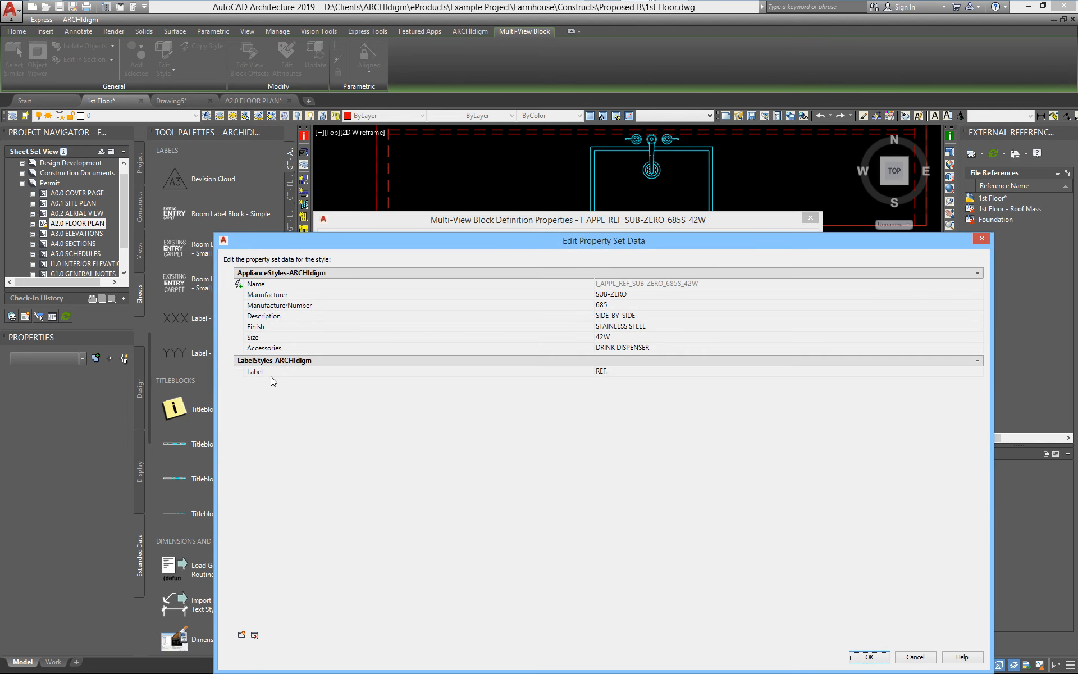
left_click(618, 372)
left_click(869, 657)
left_click(700, 449)
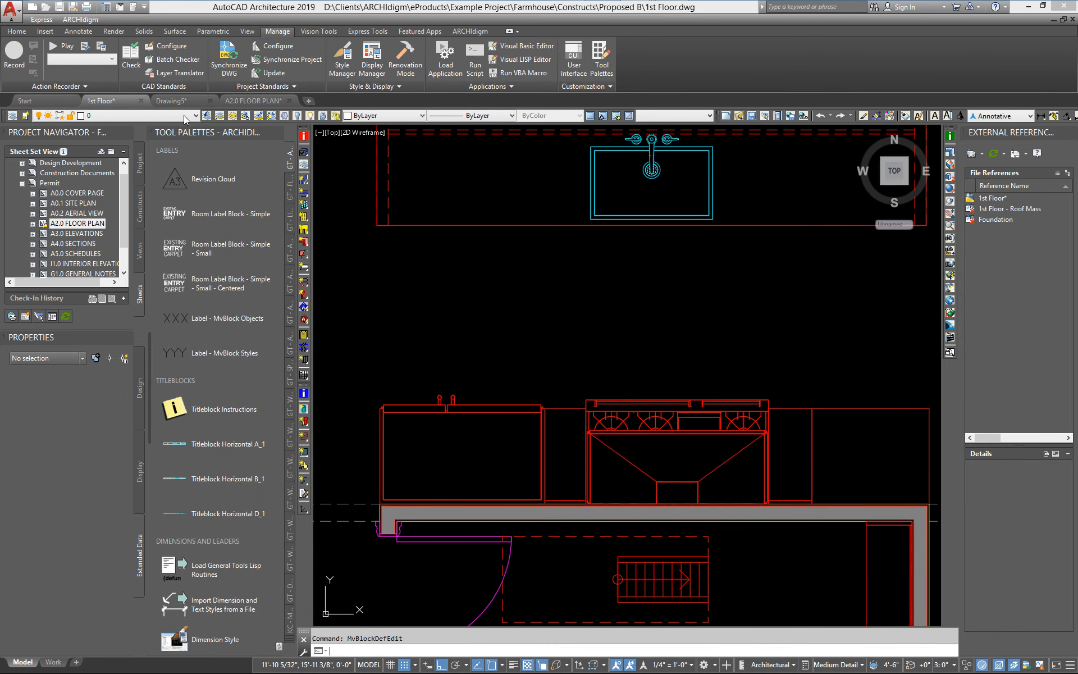
Switch to the A2.0 FLOOR PLAN sheet and reload the updated 1st Floor xref.
left_click(226, 102)
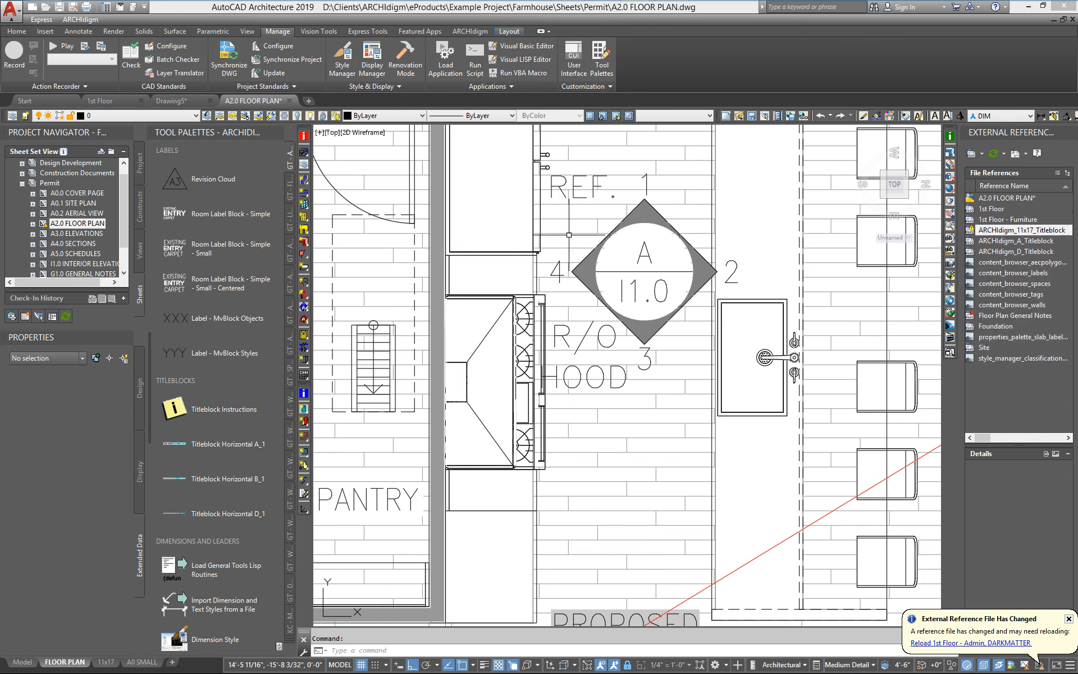
left_click(948, 645)
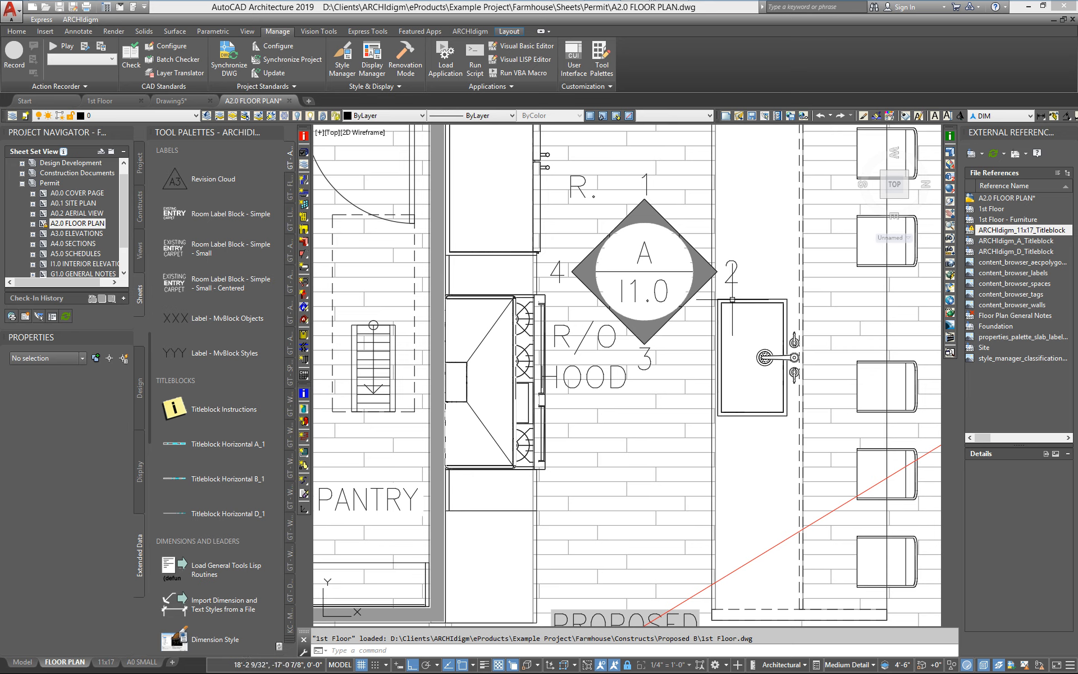
Open the kitchen sink's Multi-View Block definition in the 1st Floor drawing and review its property set data without changes.
left_click(113, 100)
scroll(698, 301, "up", 2)
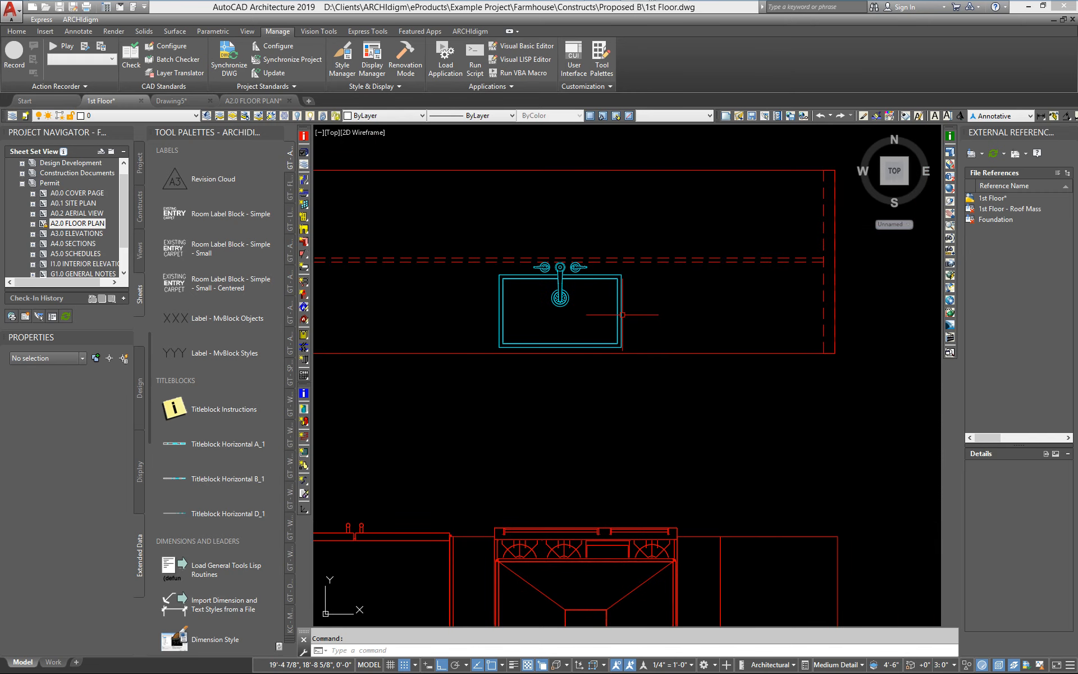
mouse_move(622, 314)
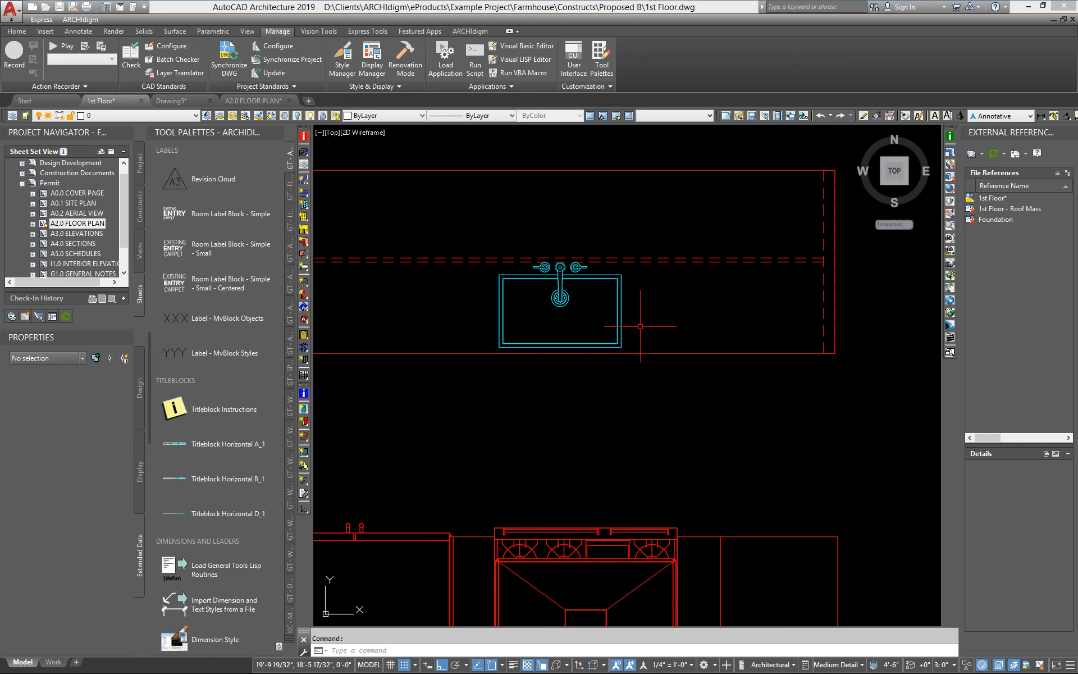
mouse_move(621, 321)
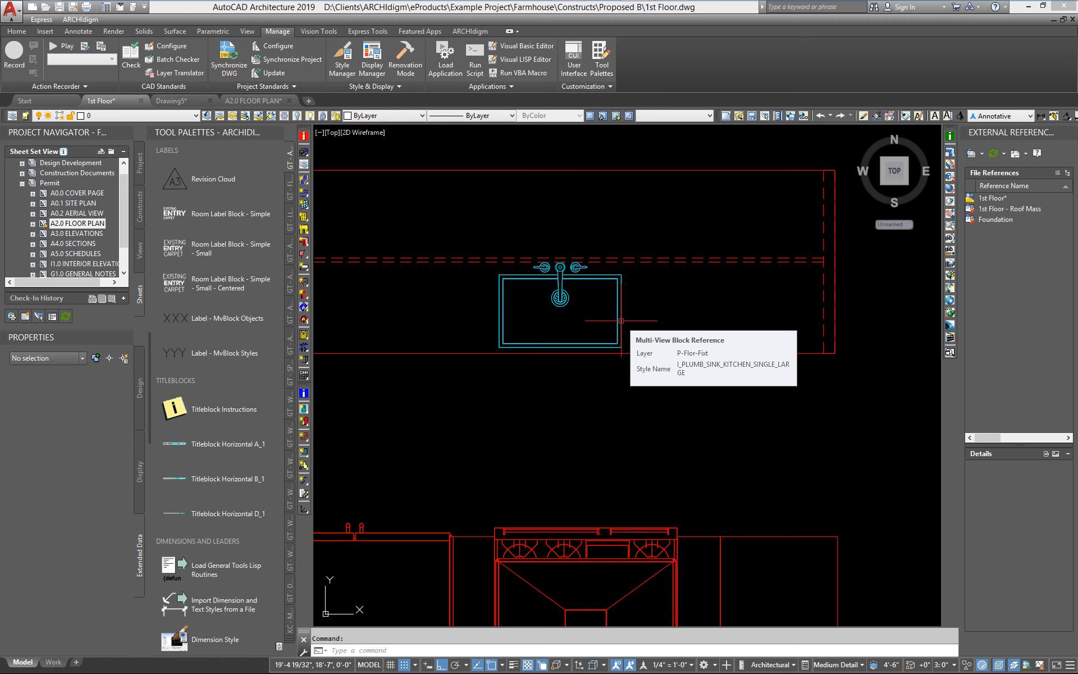
left_click(621, 321)
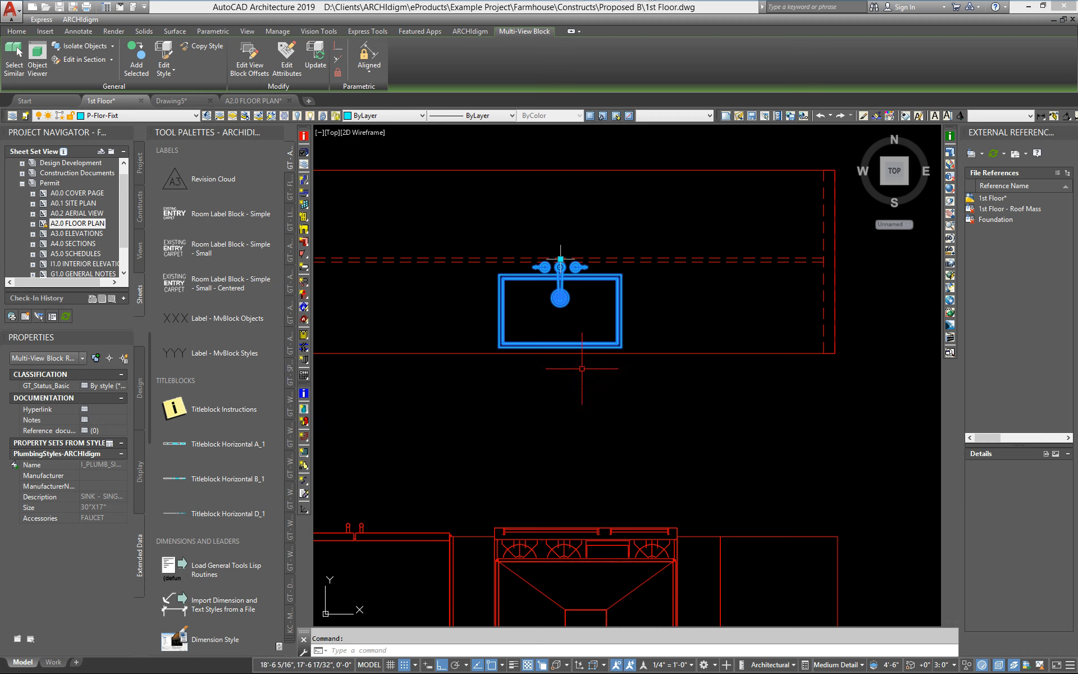
right_click(517, 388)
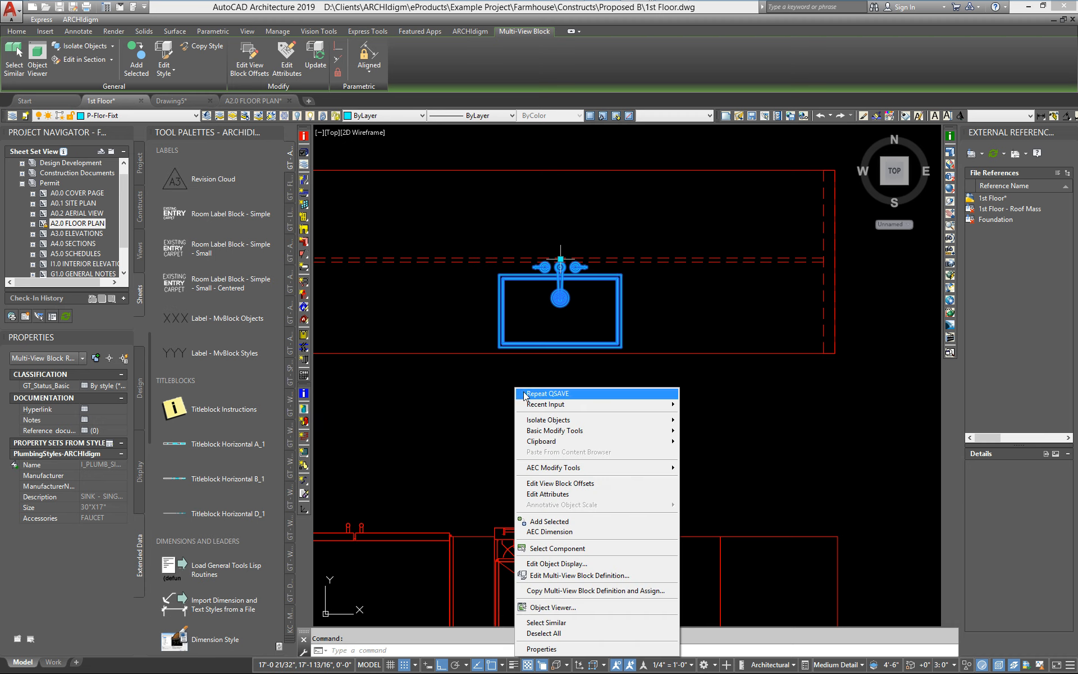
left_click(553, 580)
left_click(436, 424)
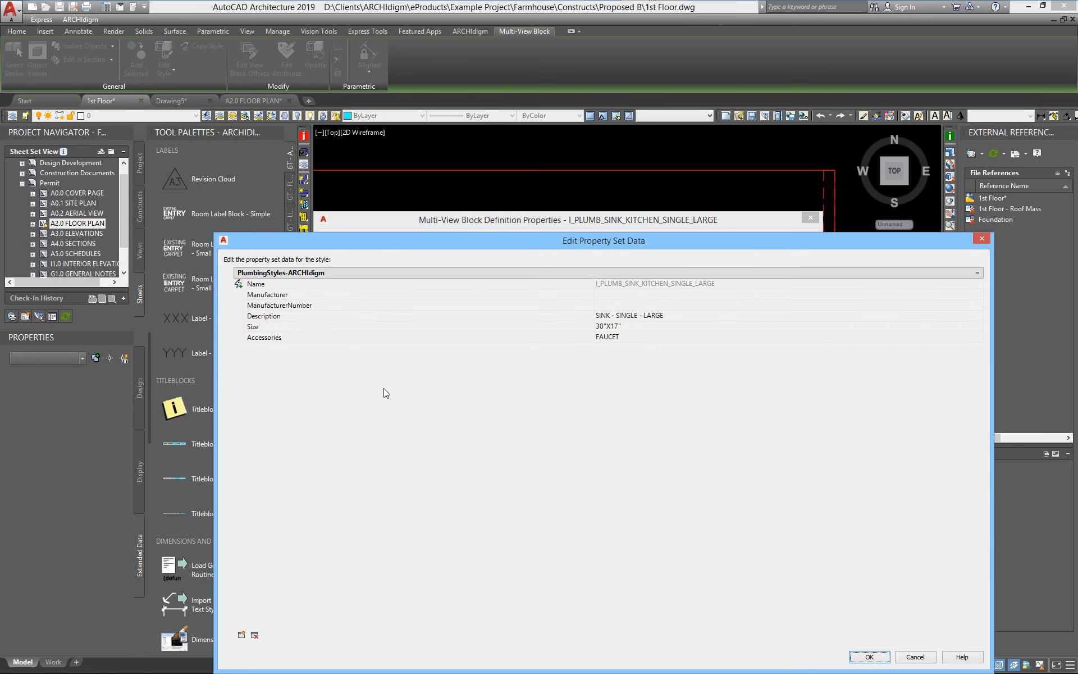
left_click_drag(412, 245, 361, 170)
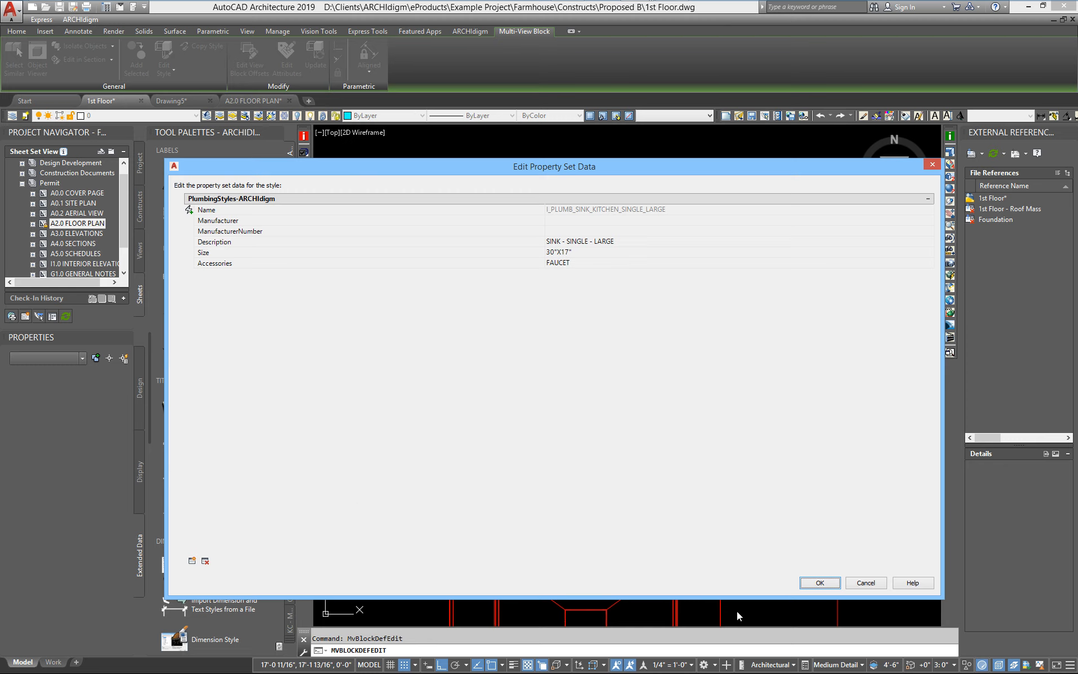
left_click(874, 585)
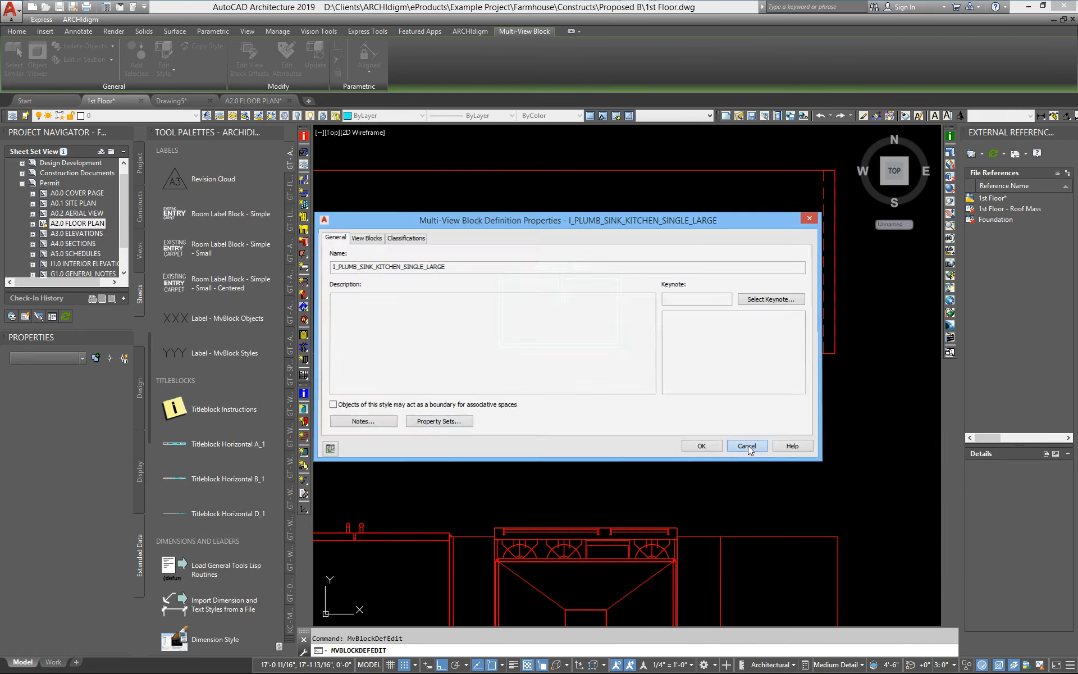
left_click(747, 446)
Add the LabelStyles-ARCHIdigm property set to the kitchen sink's Multi-View Block definition in the 1st Floor drawing.
left_click(247, 101)
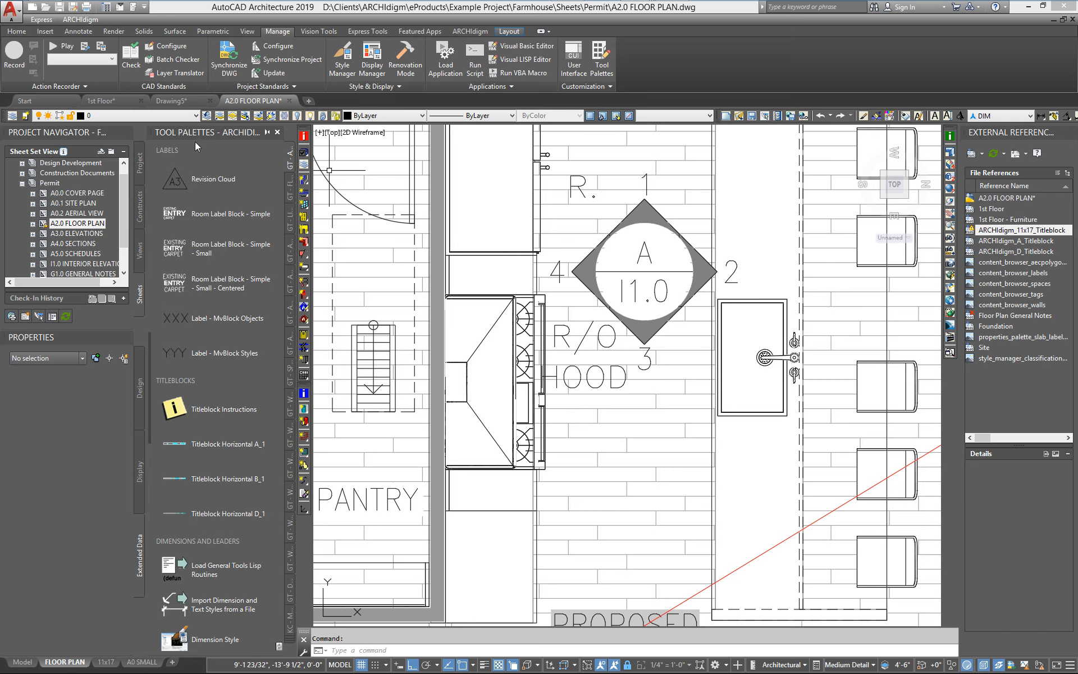
left_click(123, 100)
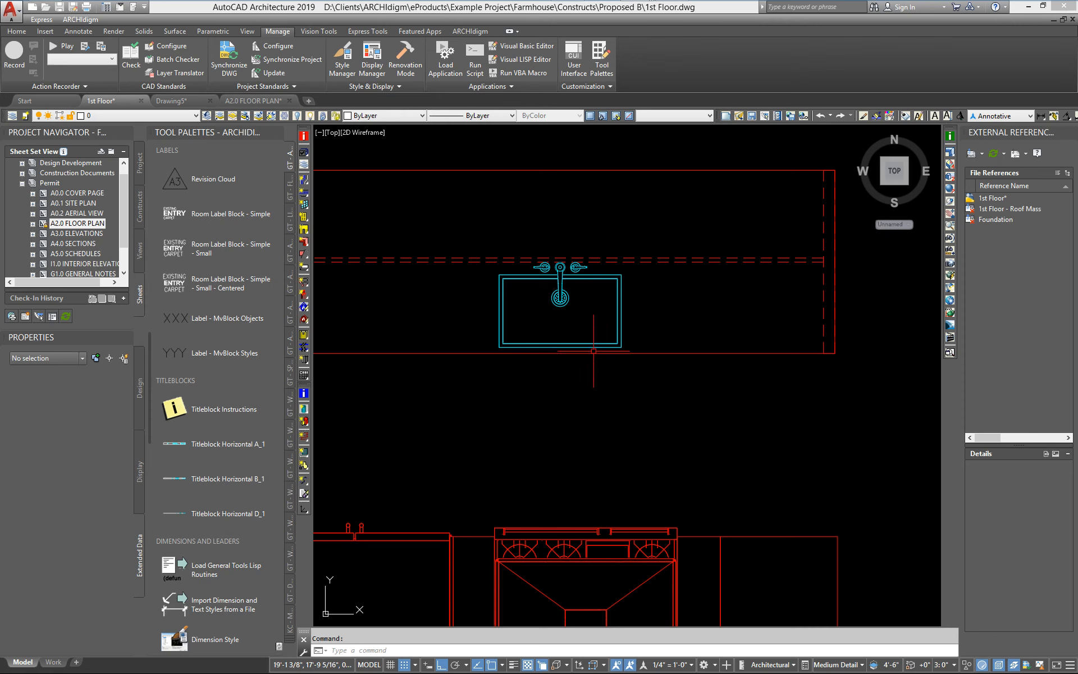
left_click(562, 343)
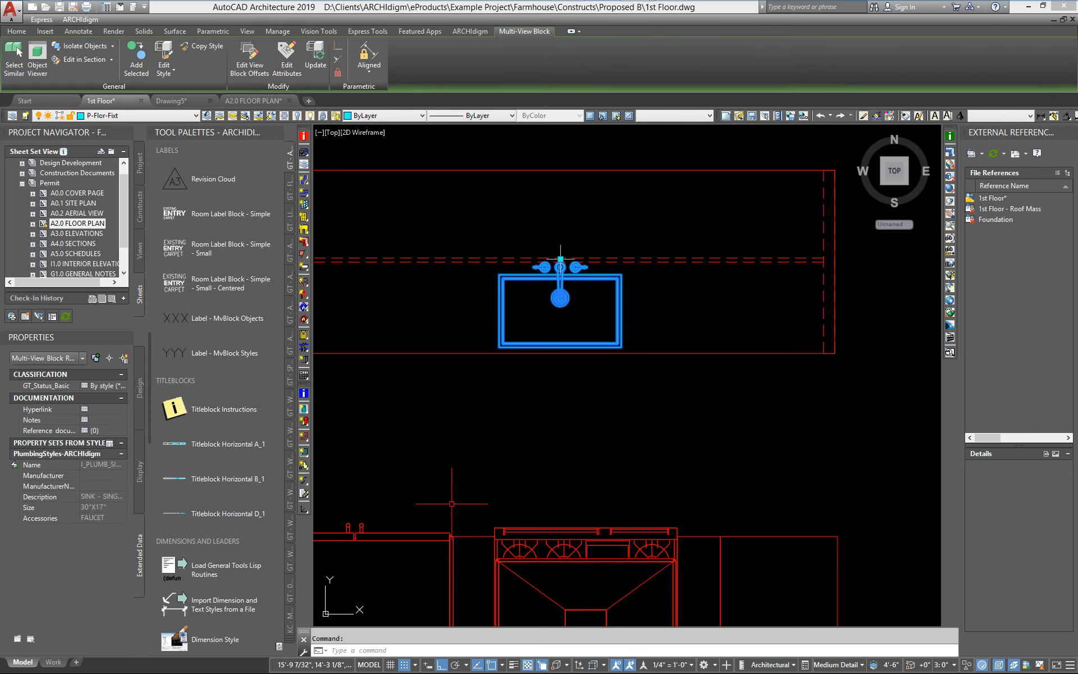
right_click(469, 459)
left_click(537, 384)
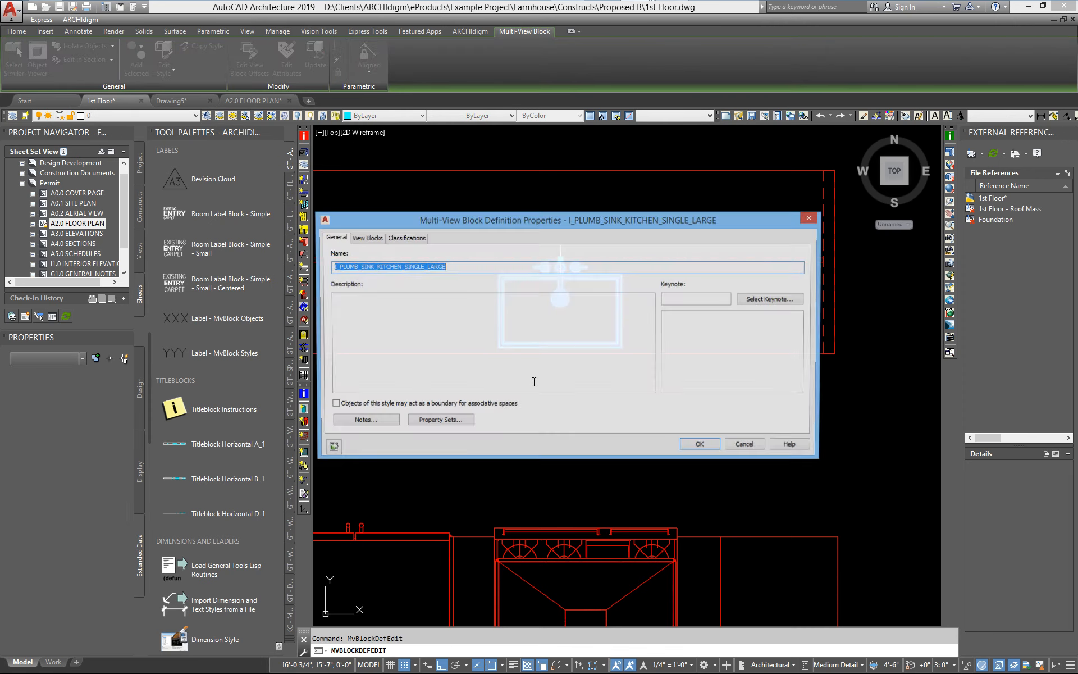
left_click(441, 420)
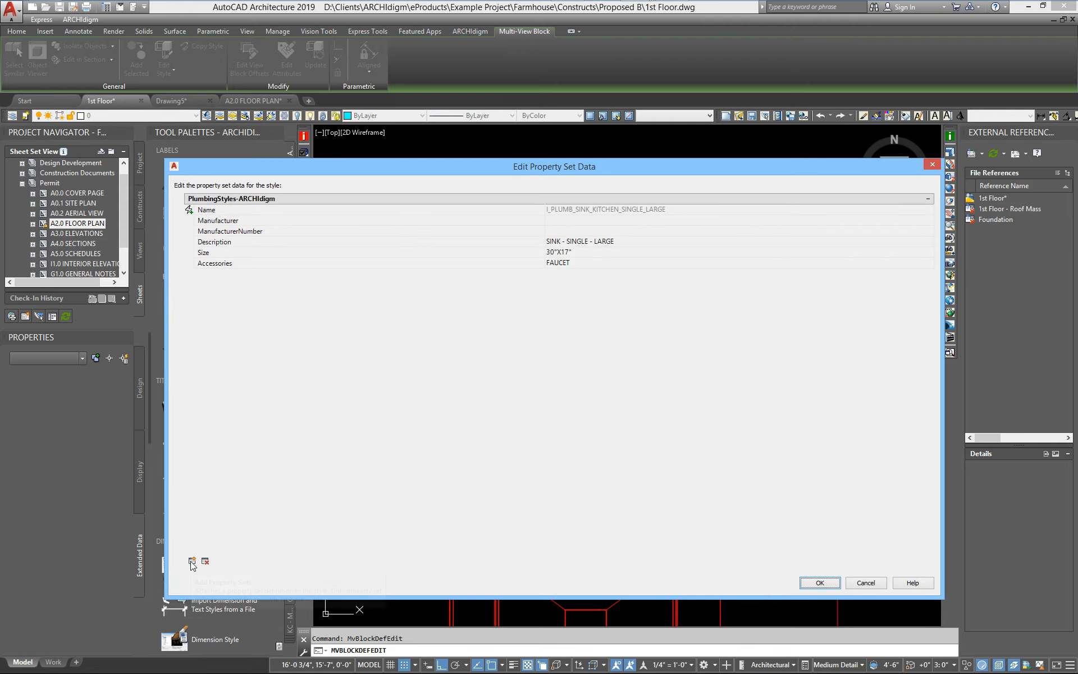
left_click(192, 562)
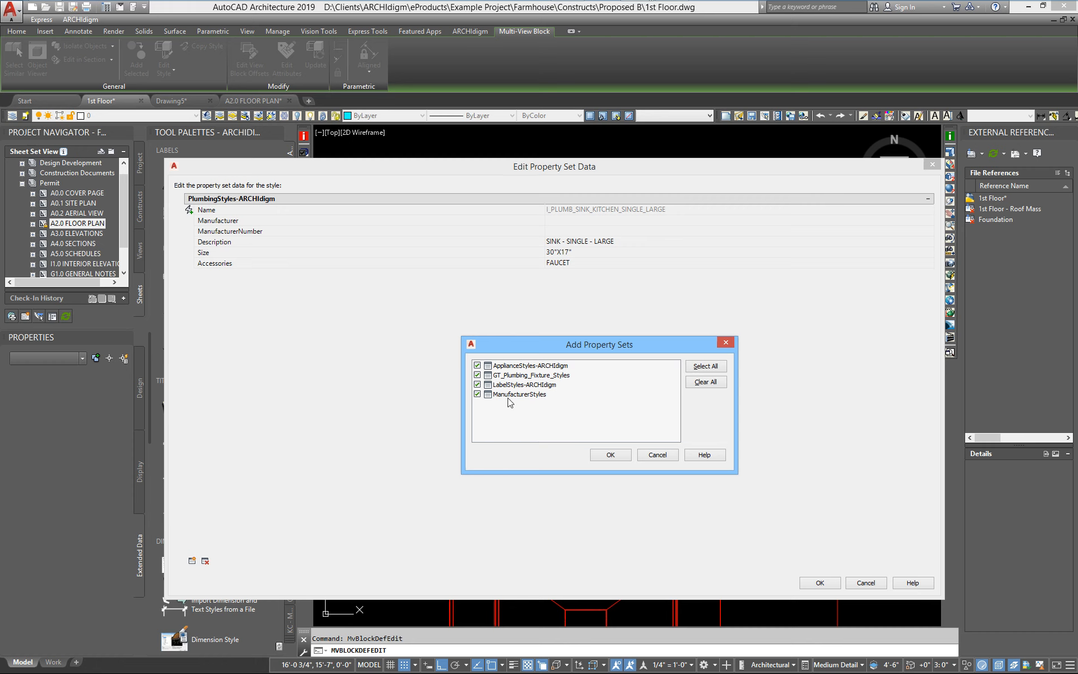
left_click(478, 385)
left_click(477, 394)
left_click(478, 366)
left_click(477, 385)
left_click(658, 455)
left_click(866, 583)
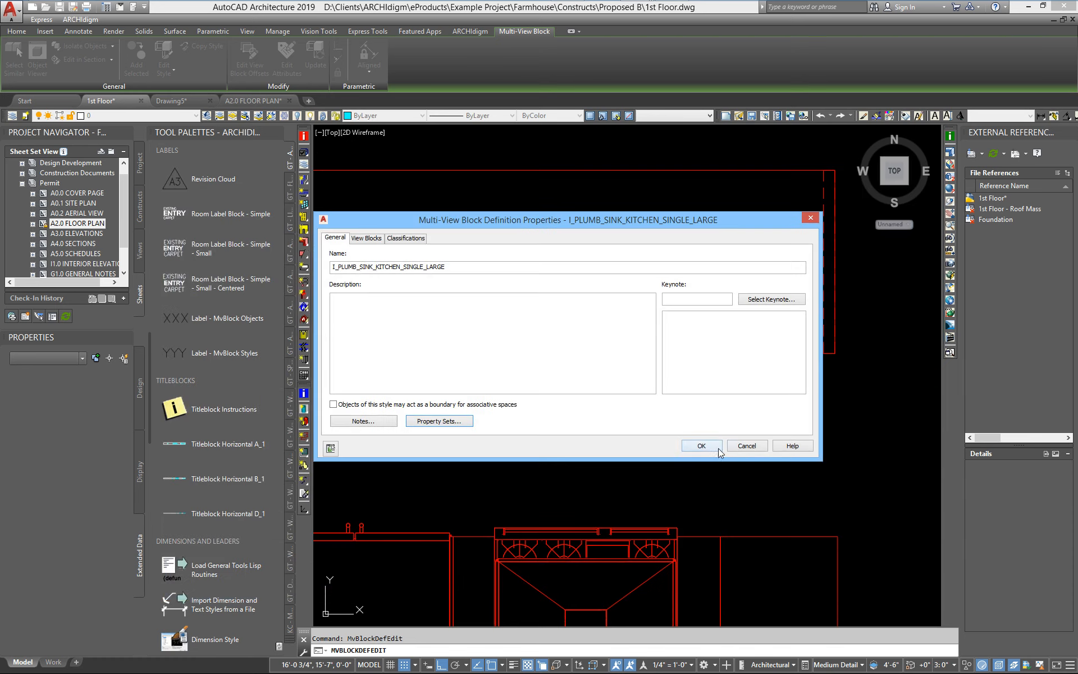
Save and close the 1st Floor drawing, then reload the 1st Floor xref on the A2.0 FLOOR PLAN sheet.
left_click(718, 447)
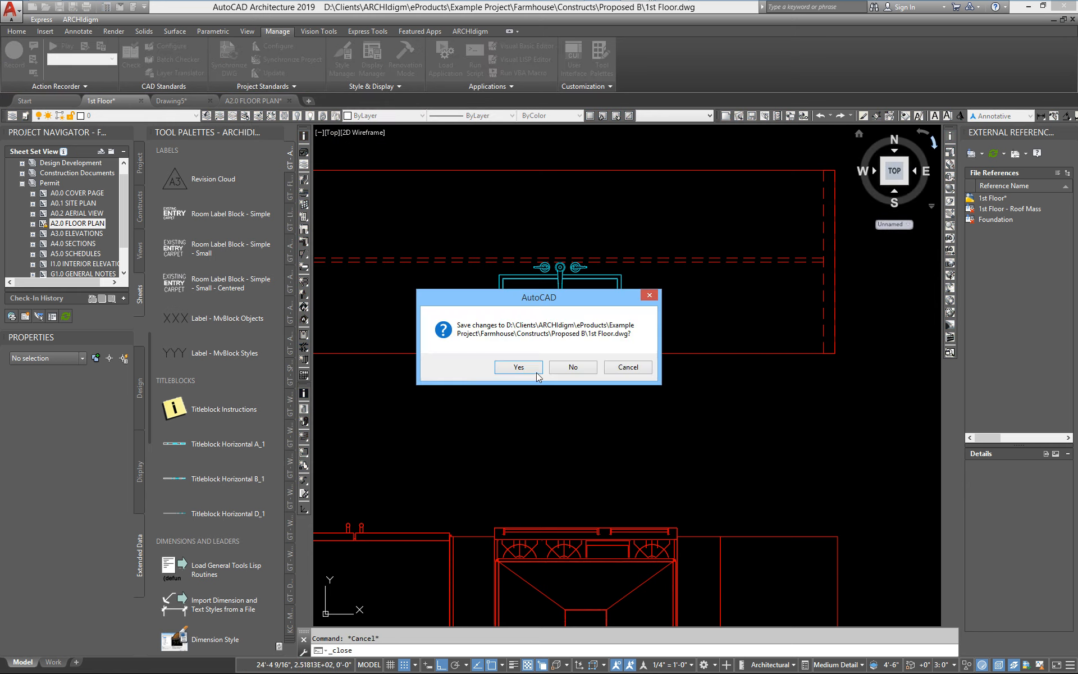
left_click(528, 366)
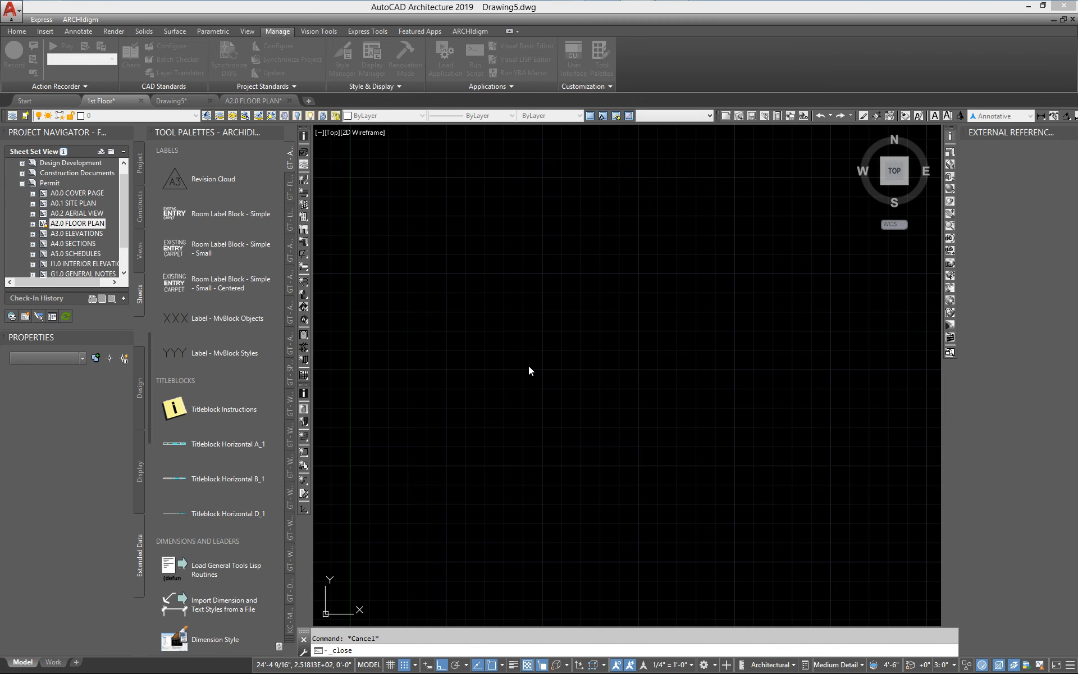
left_click(177, 104)
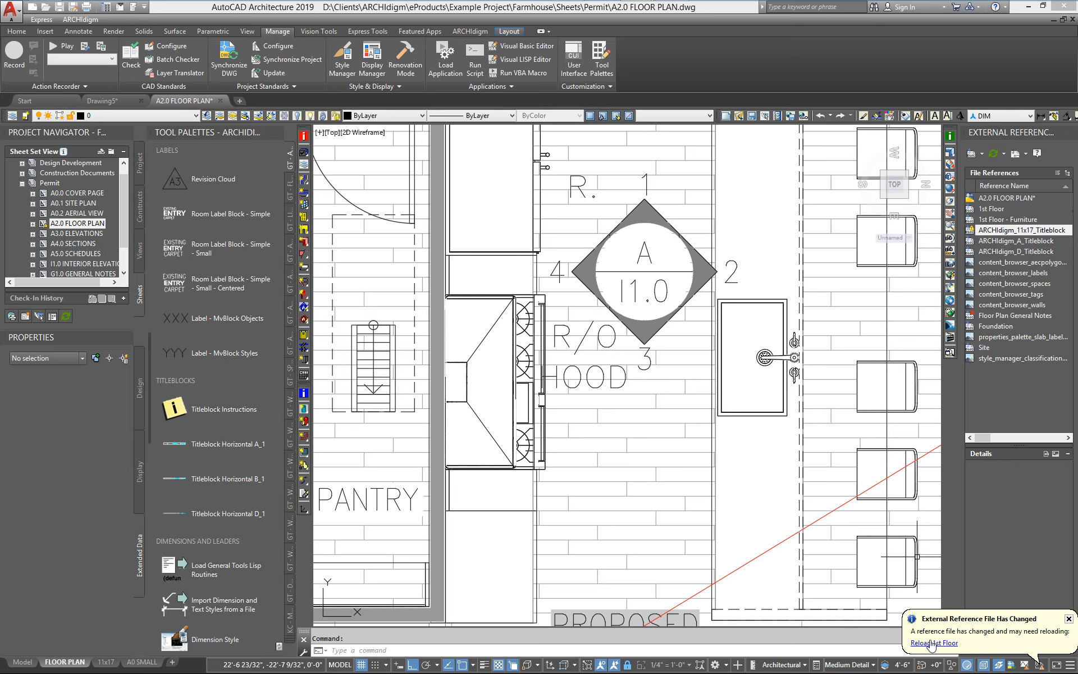
left_click(955, 644)
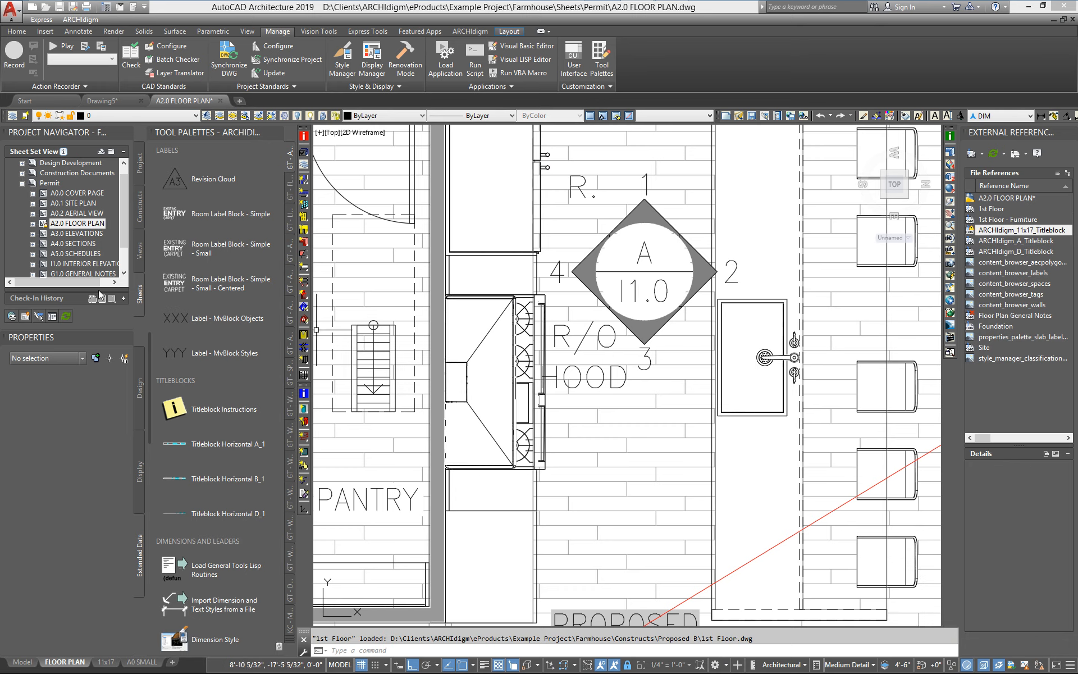
Tag the kitchen sink with the Label - MvBlock Styles tag, placing it just left of the sink.
left_click(225, 354)
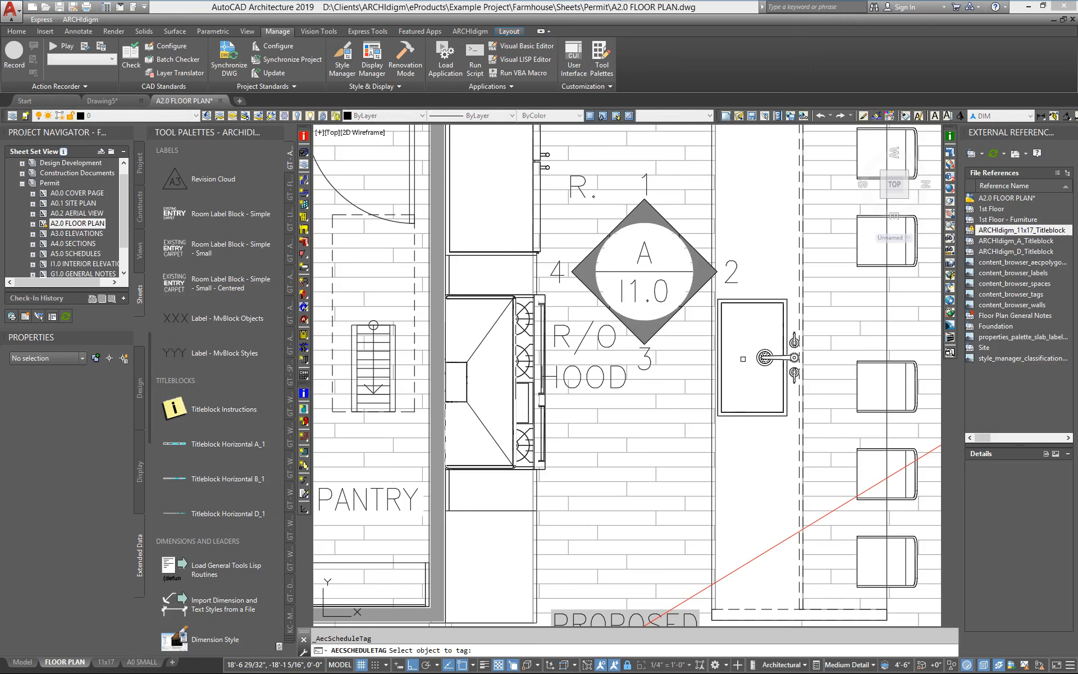
left_click(720, 360)
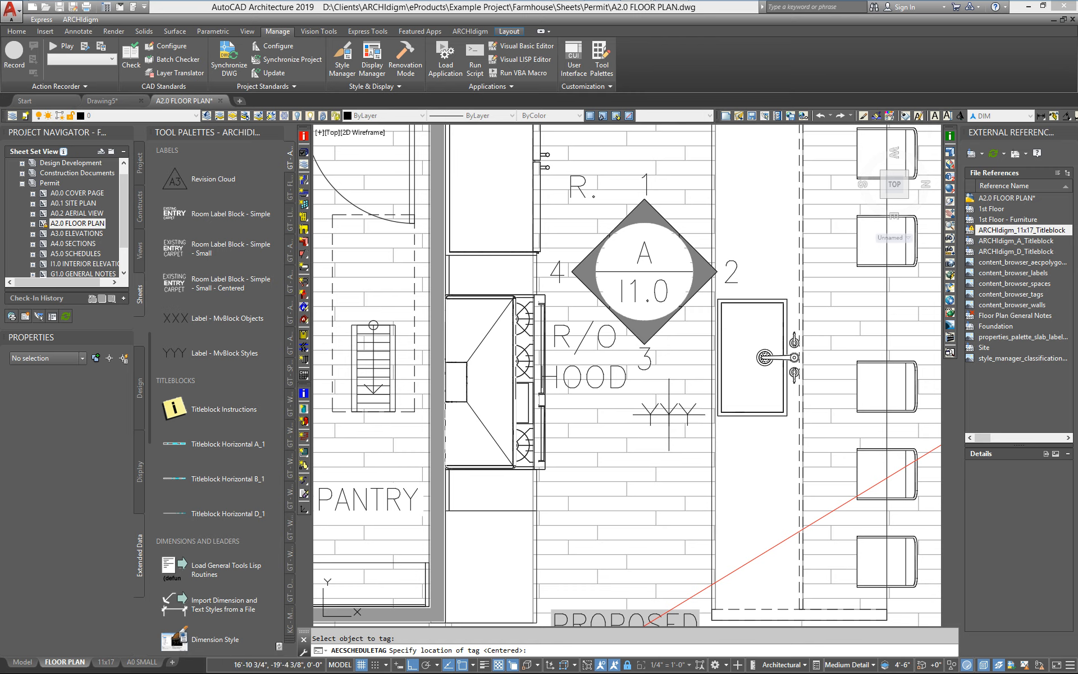
left_click(669, 414)
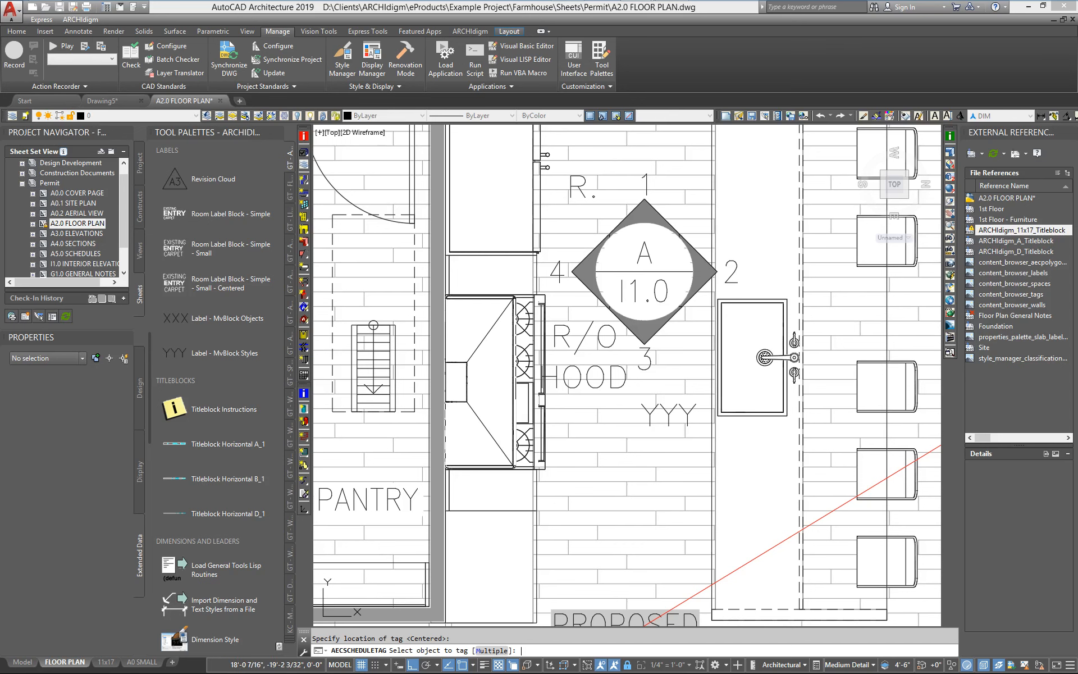
key("Return")
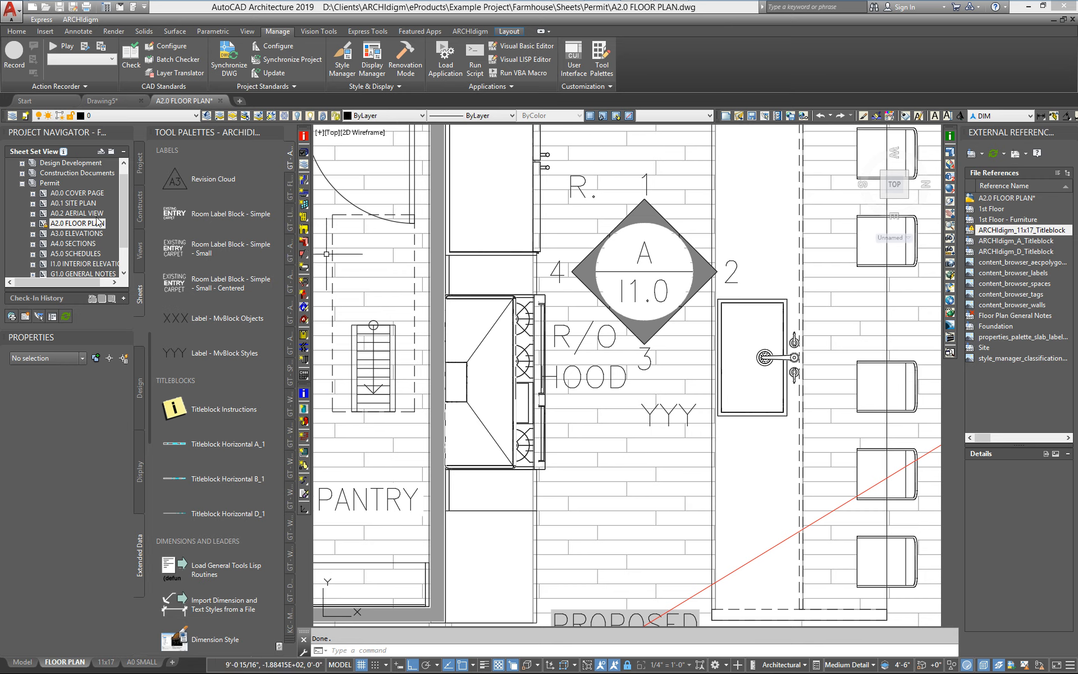
Open the 1st Floor construct, set the sink definition's Label property to SINK, and save the drawing.
left_click(140, 209)
double_click(65, 203)
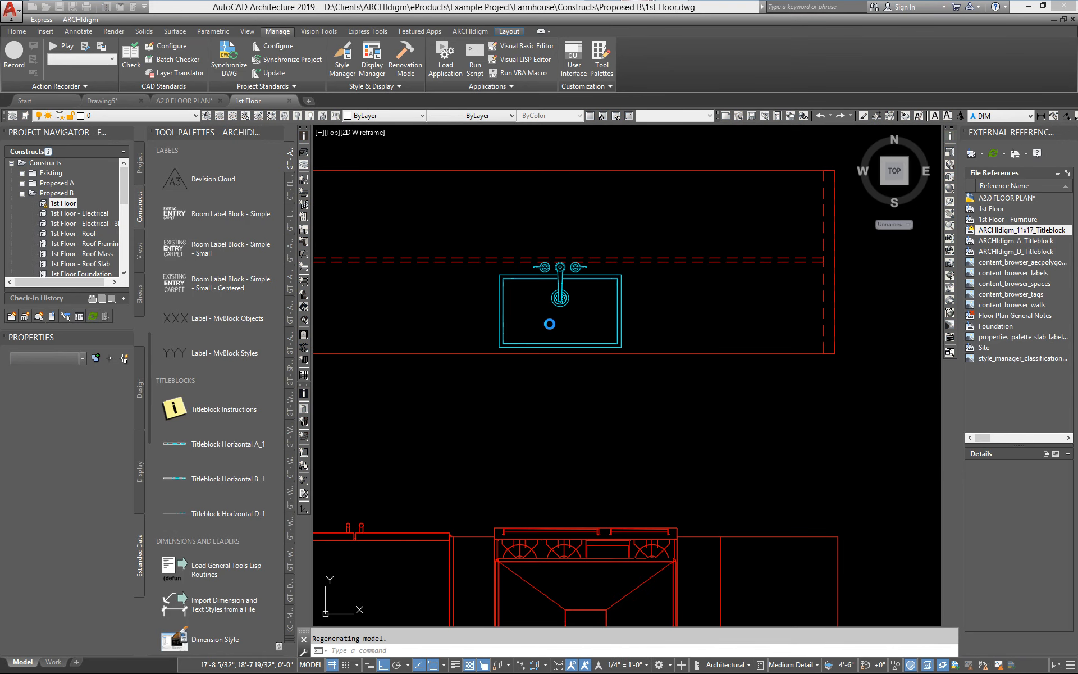
left_click(555, 344)
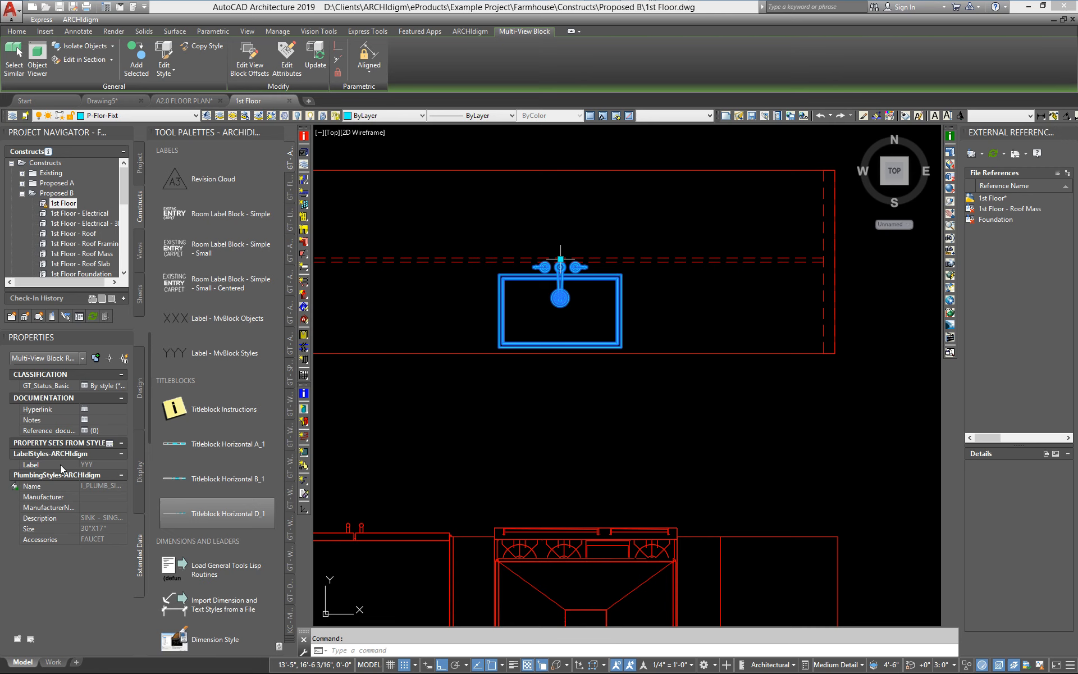
right_click(561, 363)
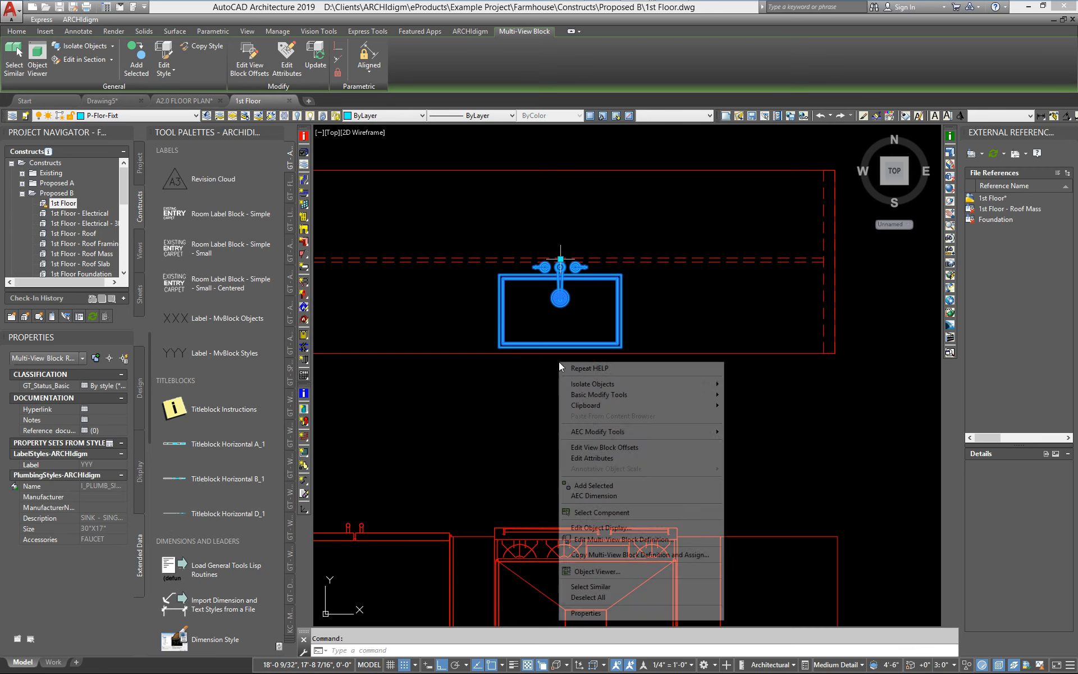
left_click(595, 539)
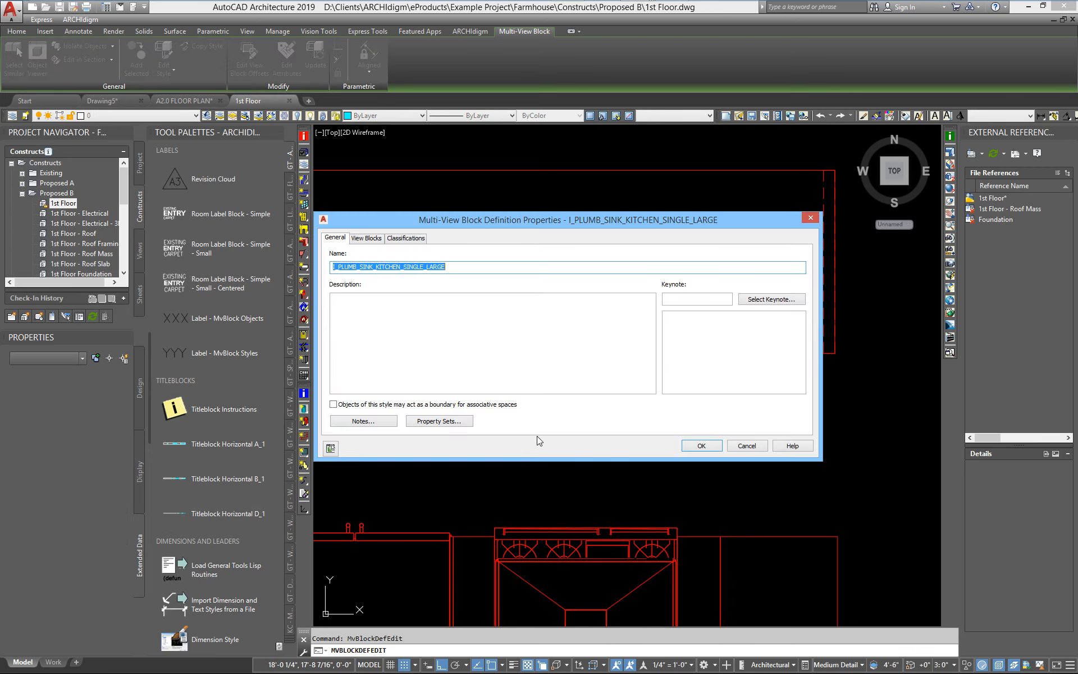
left_click(457, 427)
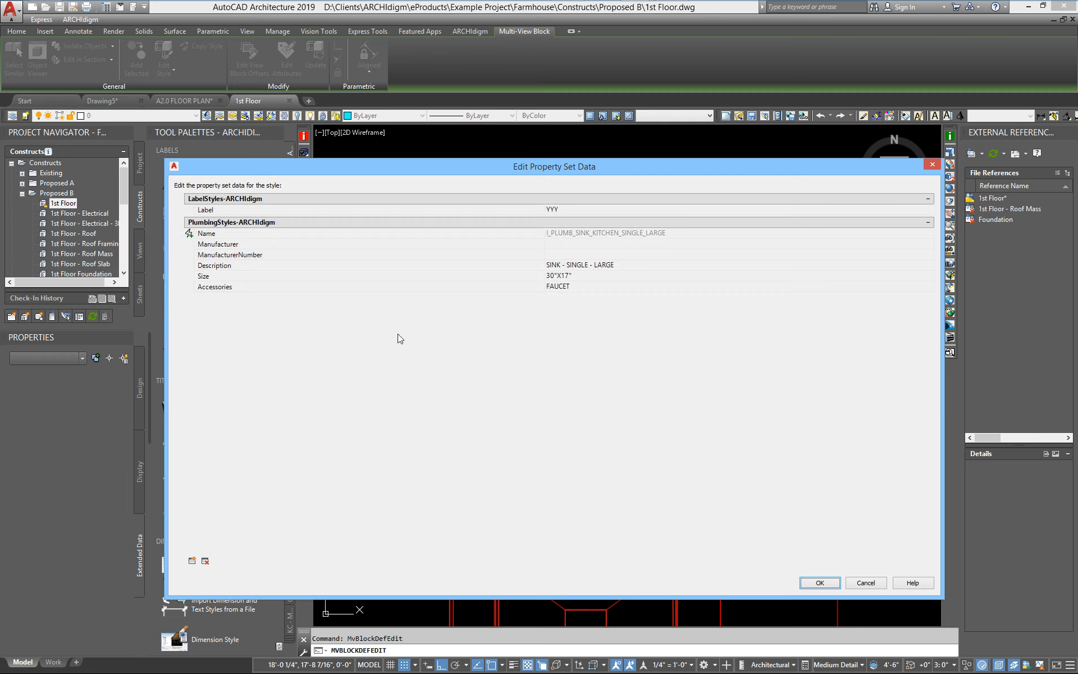
left_click(572, 208)
type("SINK")
left_click(817, 583)
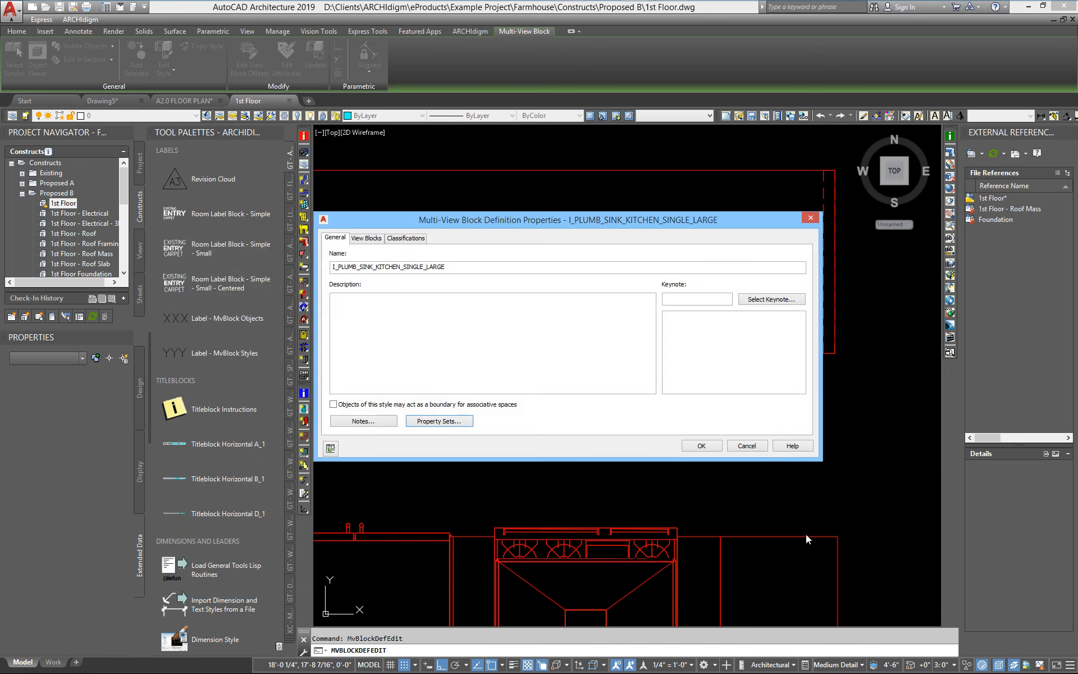
left_click(702, 446)
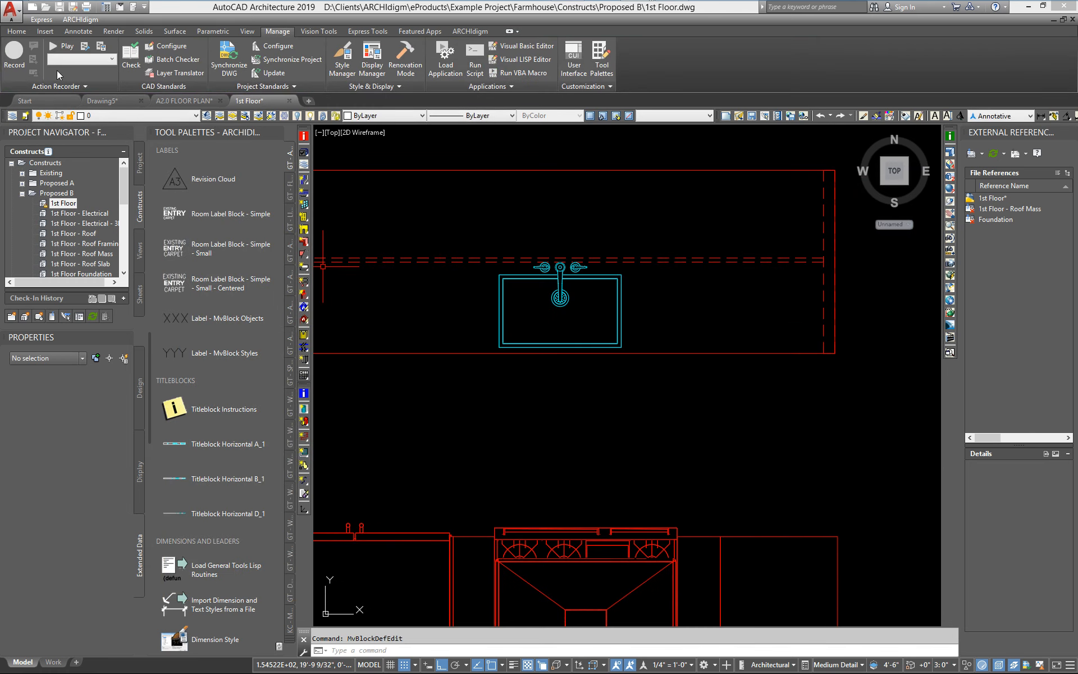
left_click(59, 7)
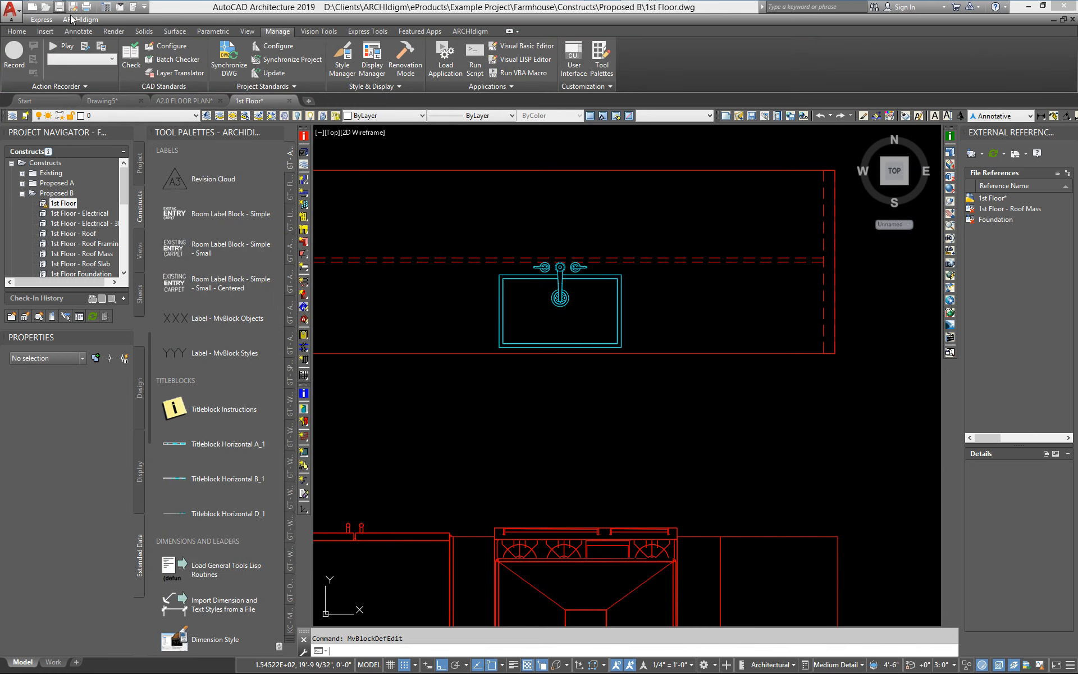
On the A2.0 FLOOR PLAN sheet, review the Label - MvBlock Styles tool's properties and cancel.
left_click(197, 102)
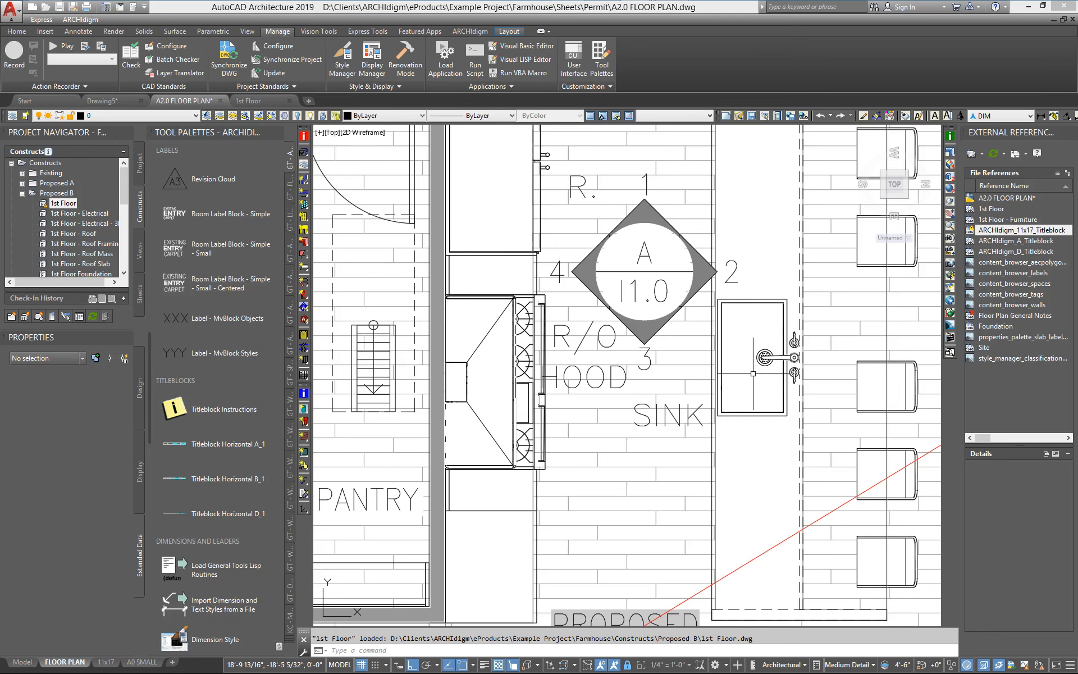
right_click(185, 353)
left_click(207, 487)
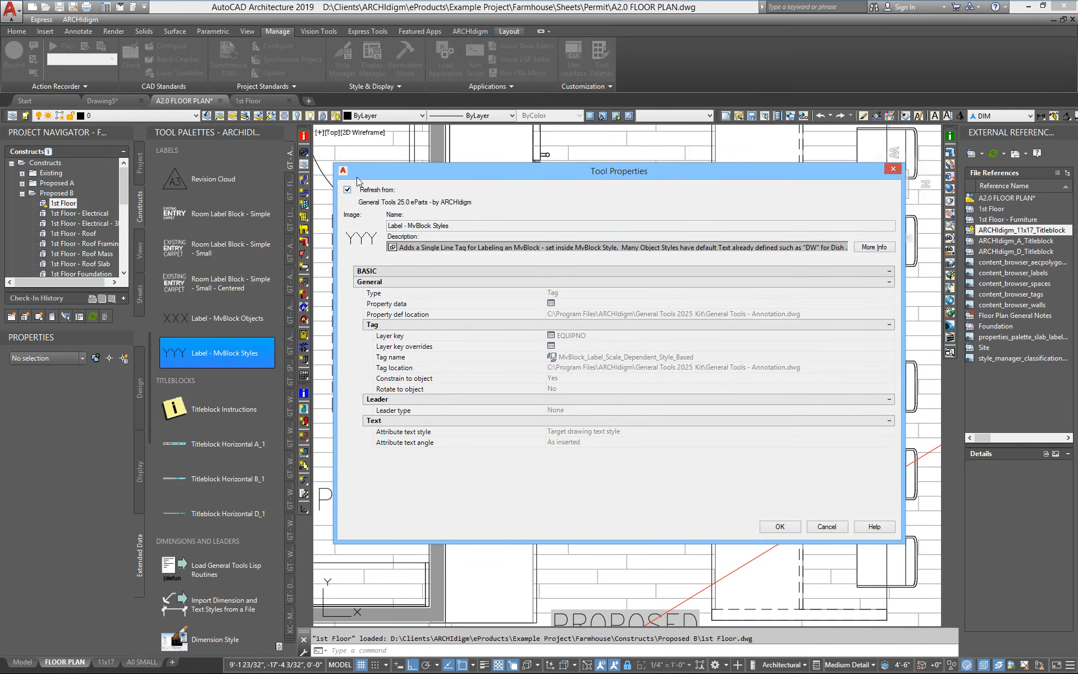
mouse_move(522, 4)
left_click(826, 527)
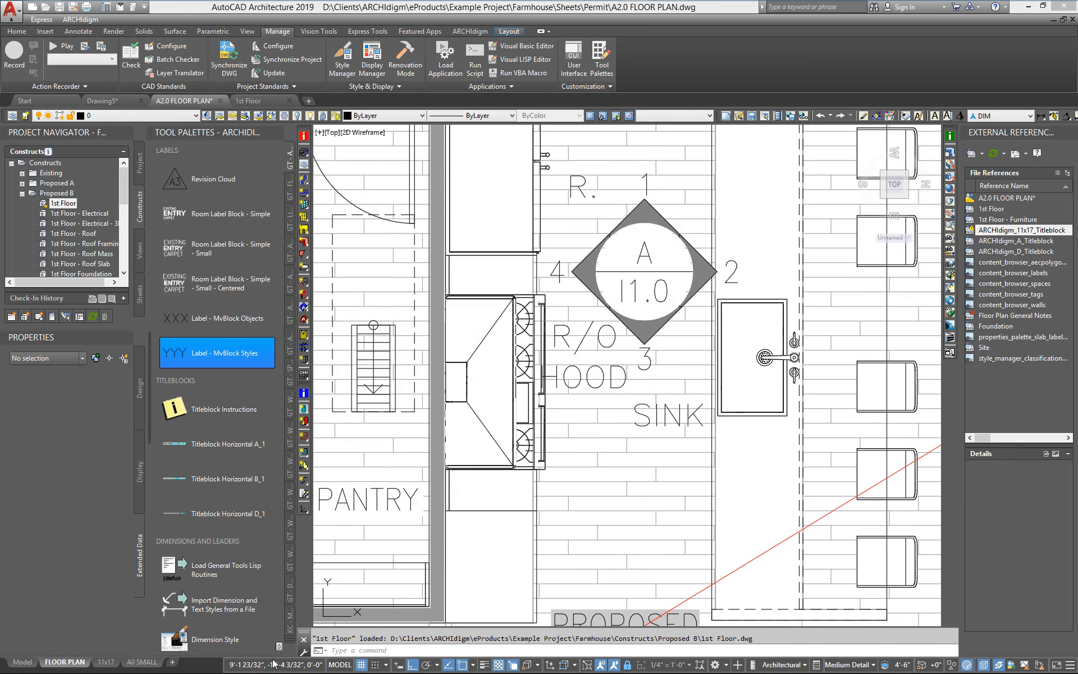
In the Testing palette, open the Label - MvBlock Styles tool's properties and set Rotate to object to Yes.
left_click(289, 644)
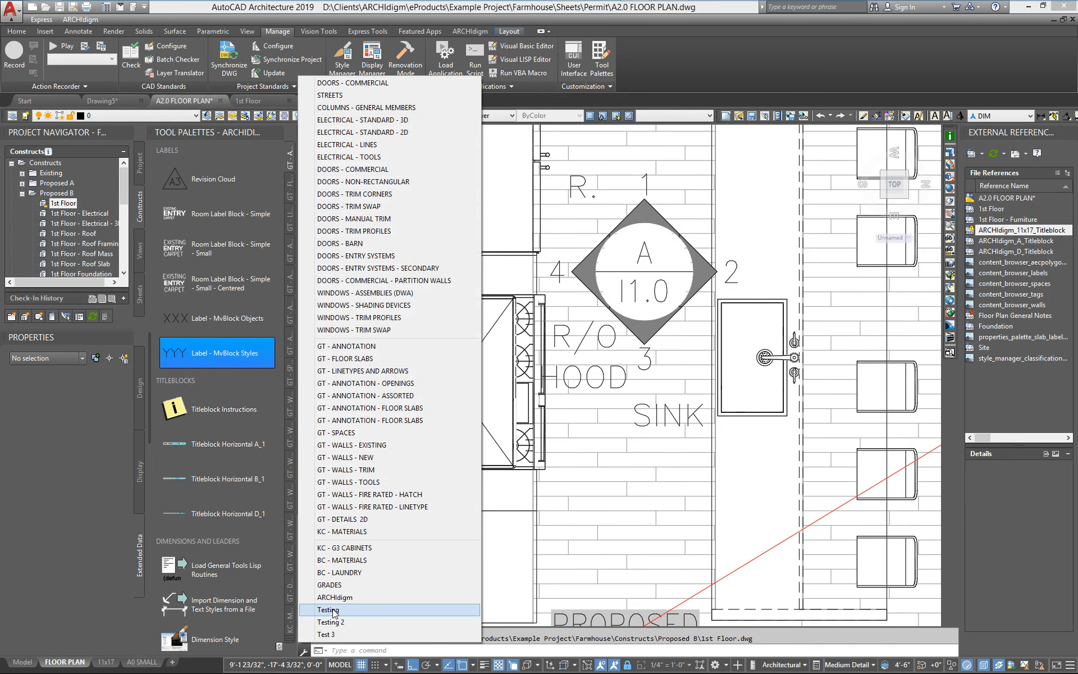
left_click(335, 609)
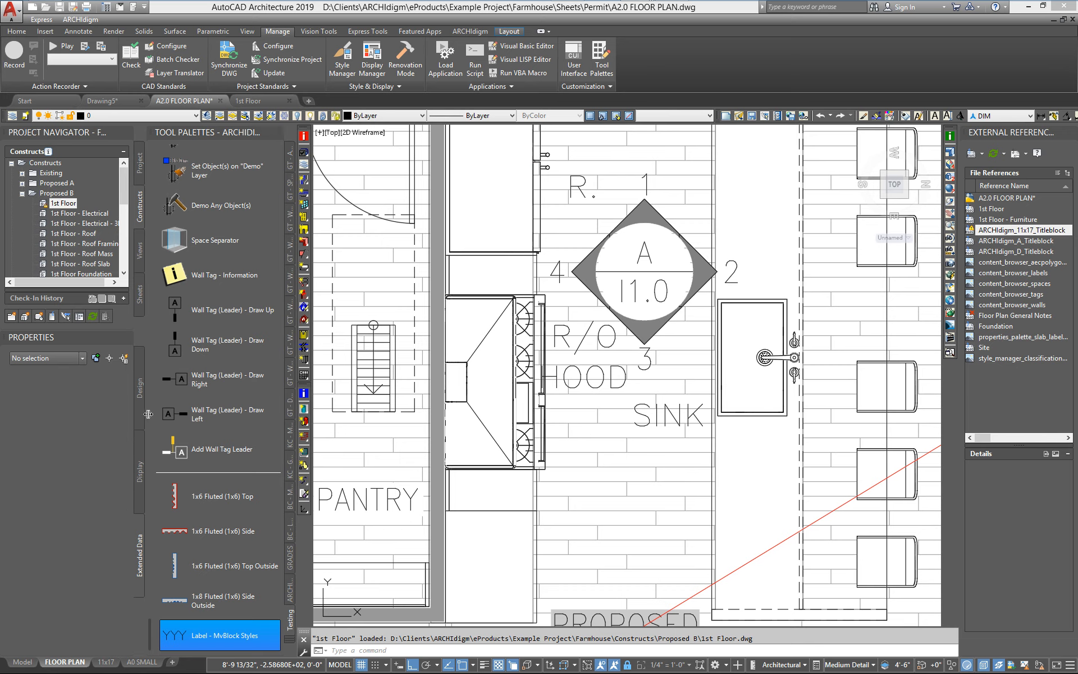
right_click(175, 637)
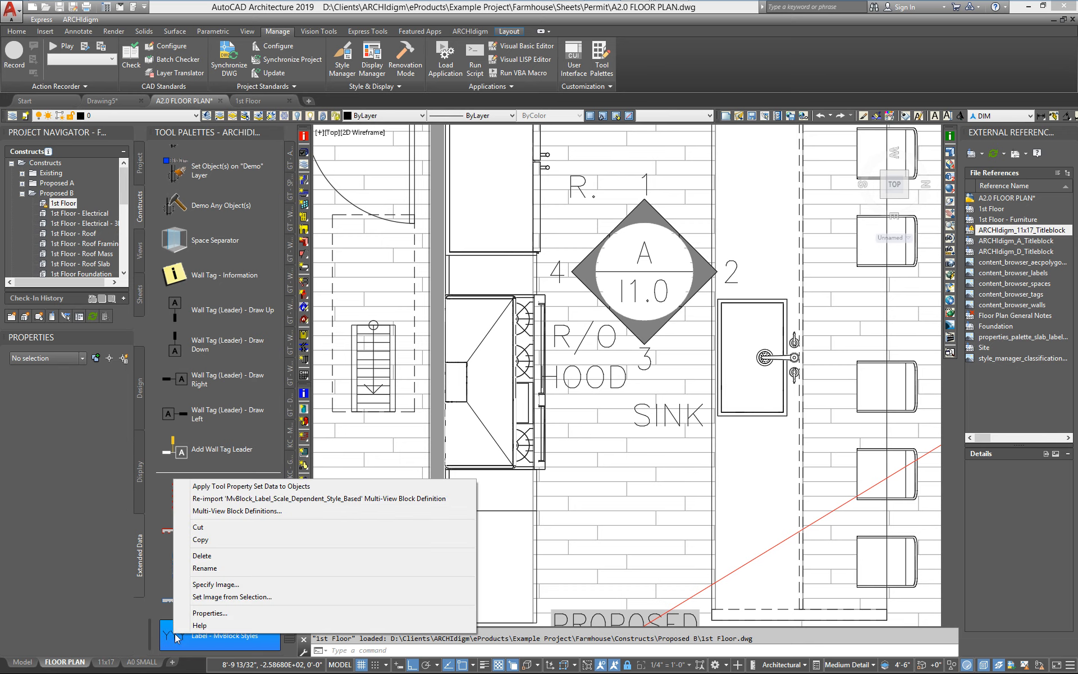
left_click(205, 613)
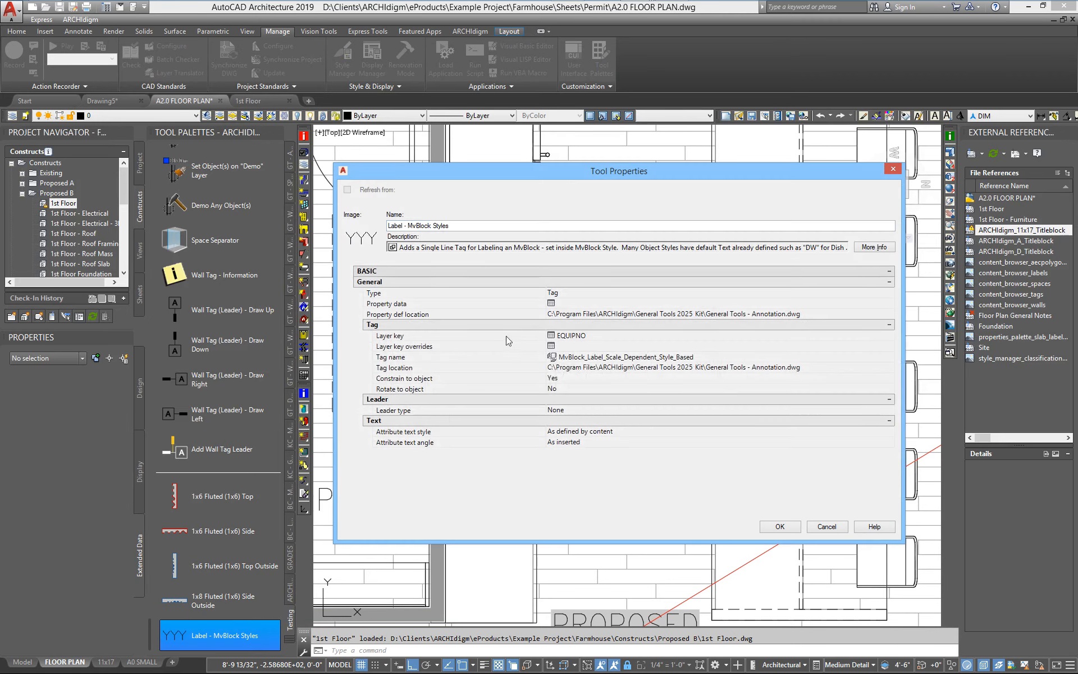
left_click_drag(544, 174, 493, 122)
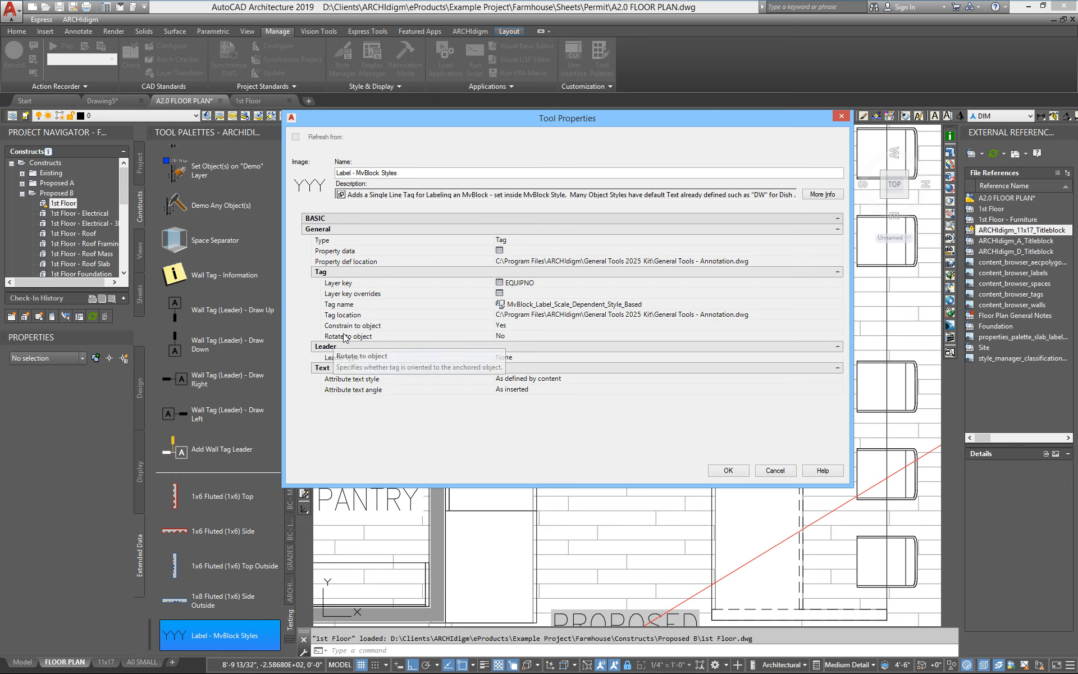
left_click(516, 335)
left_click(517, 336)
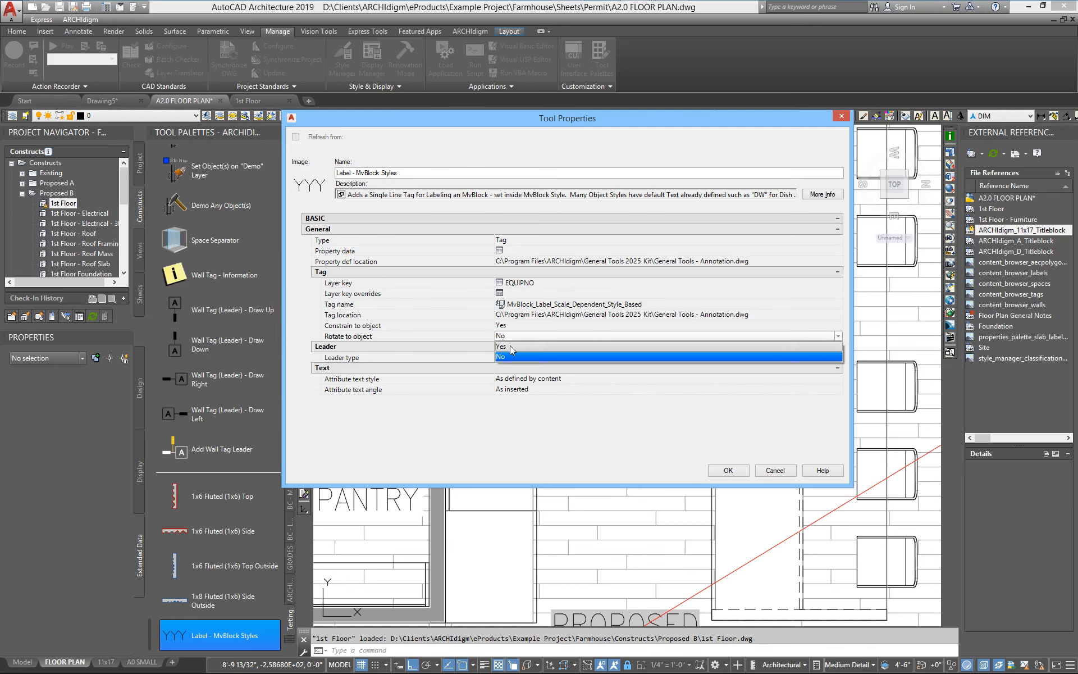
left_click(511, 347)
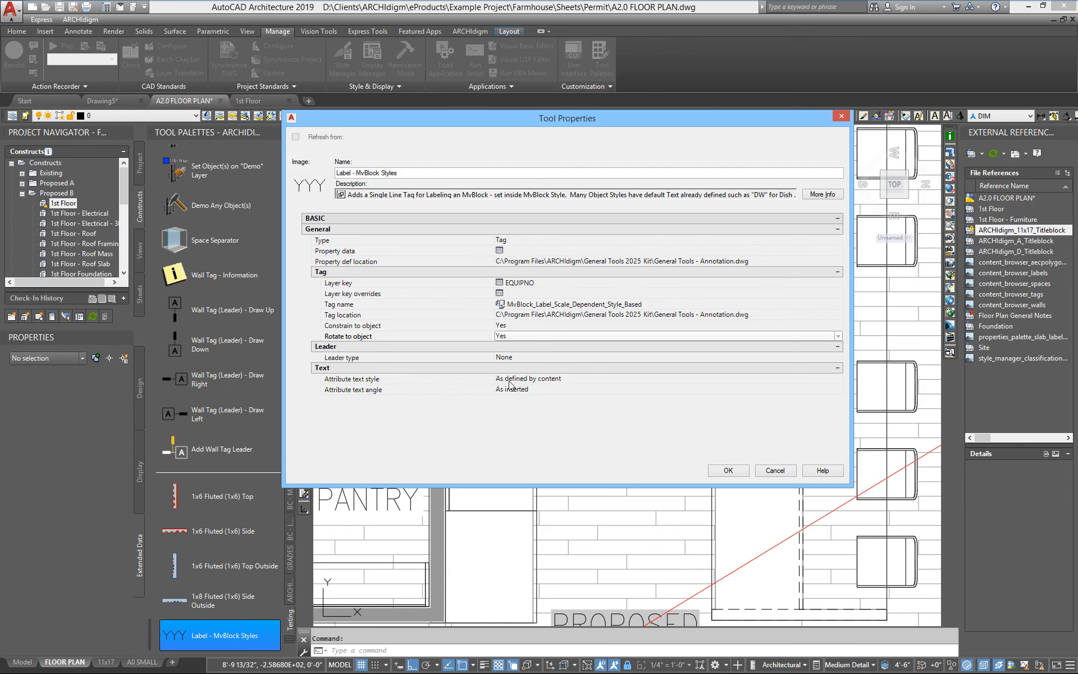
Set the tool's Attribute text style to Target drawing text style, keep the angle As inserted, and apply.
left_click(569, 380)
left_click(571, 379)
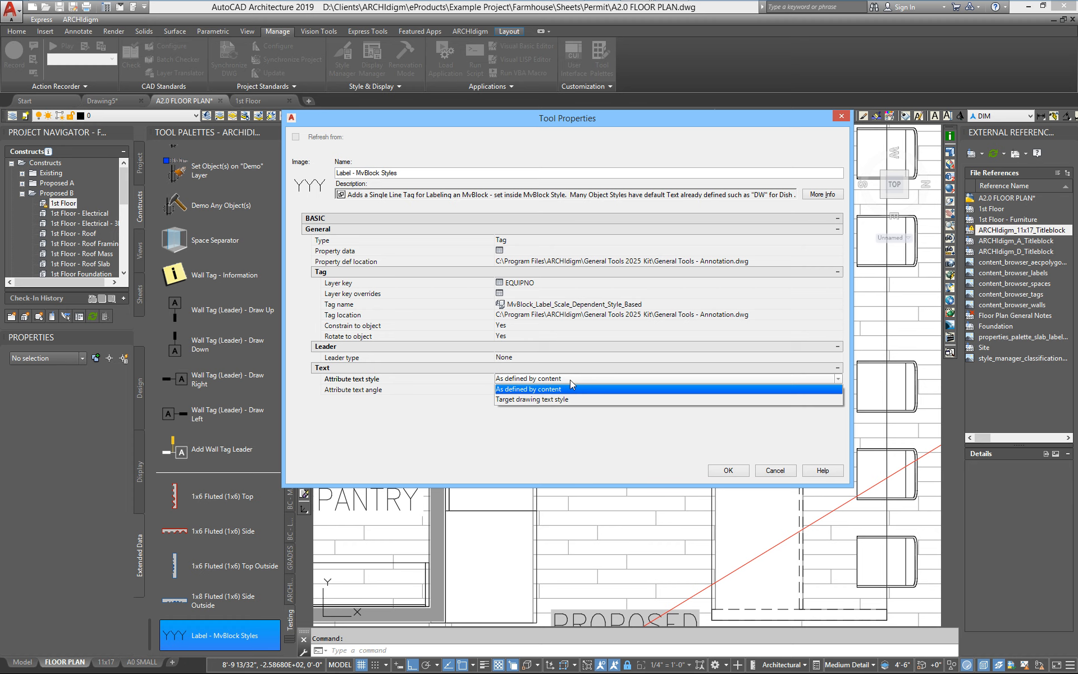
left_click(525, 389)
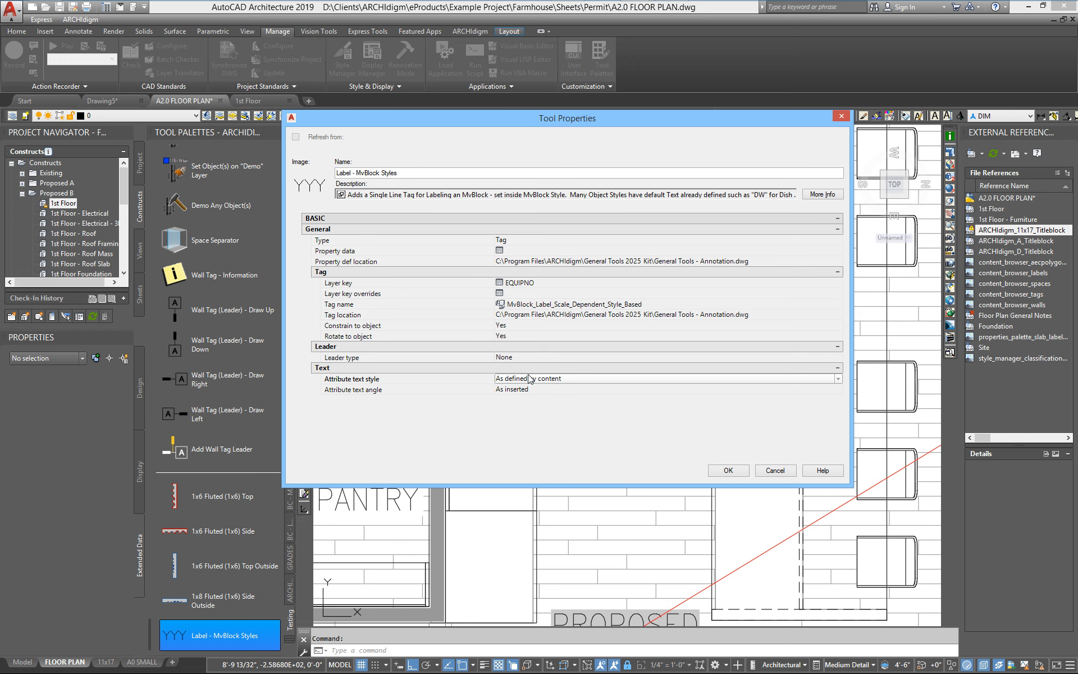
left_click(563, 379)
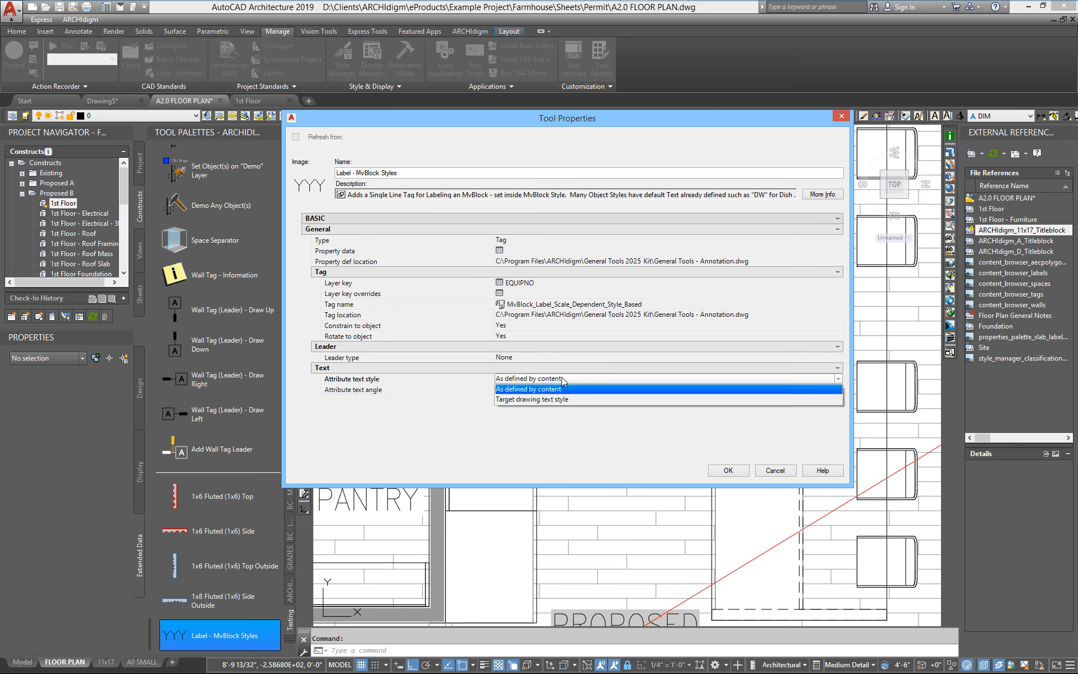
left_click(530, 400)
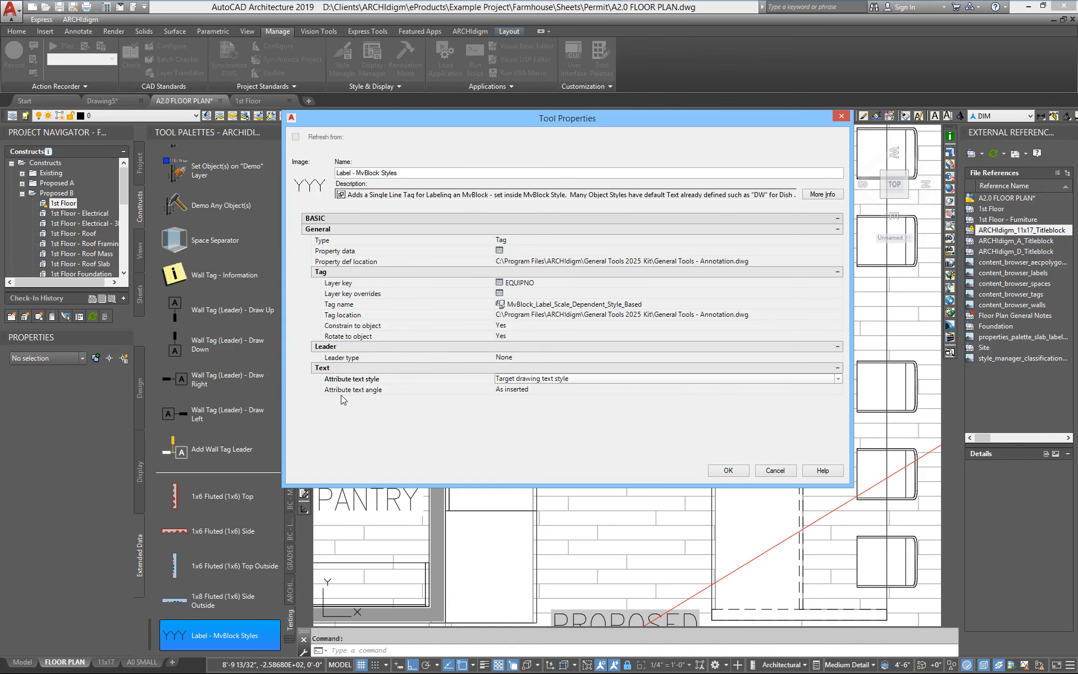
left_click(544, 389)
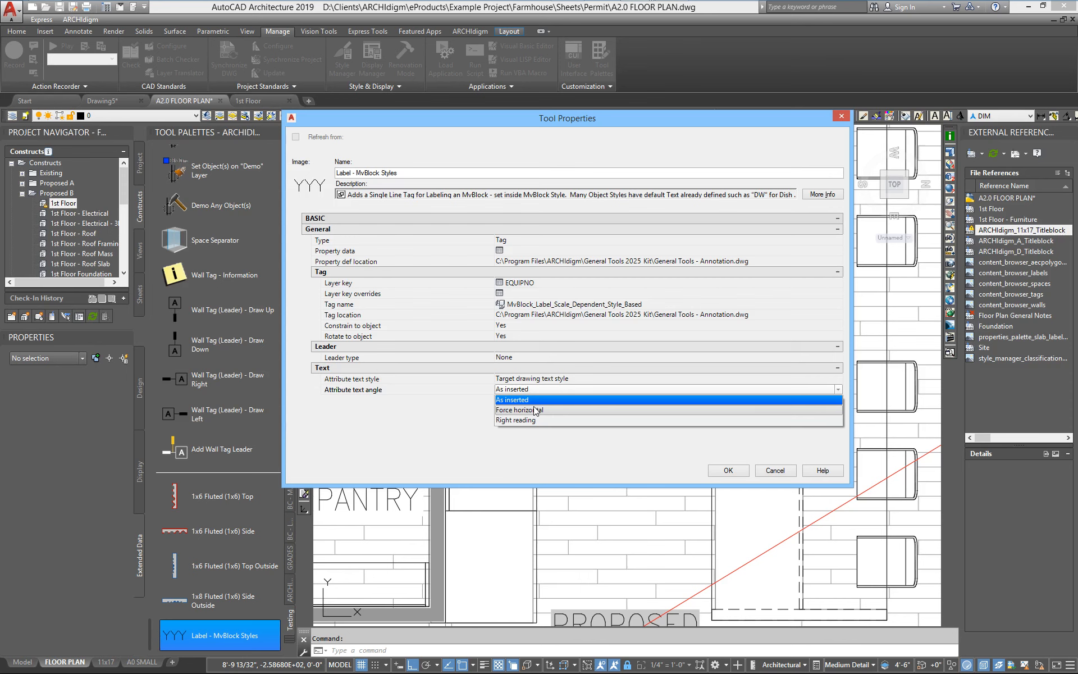
left_click(499, 401)
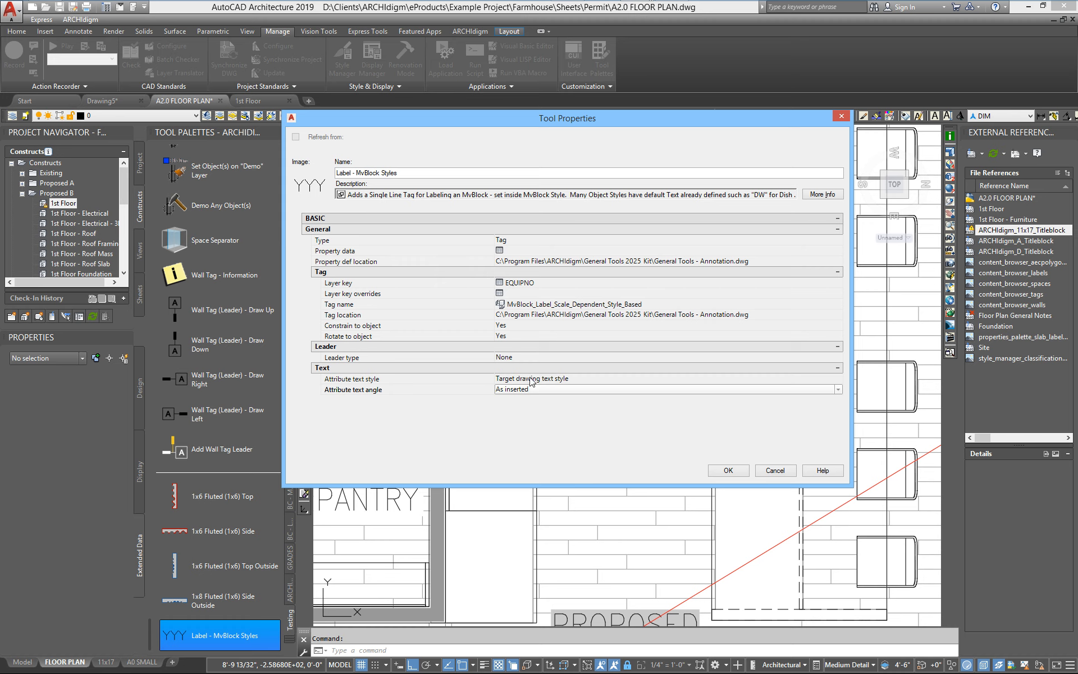
left_click(724, 472)
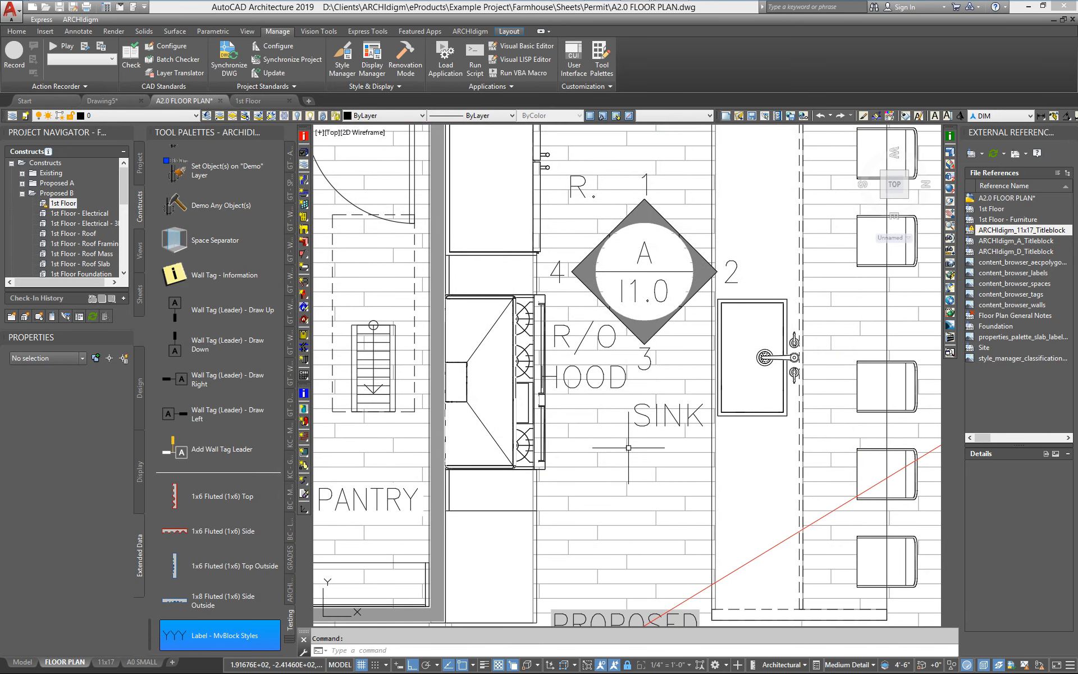
Make PLAN-LABEL the current text style.
type("st")
key("Return")
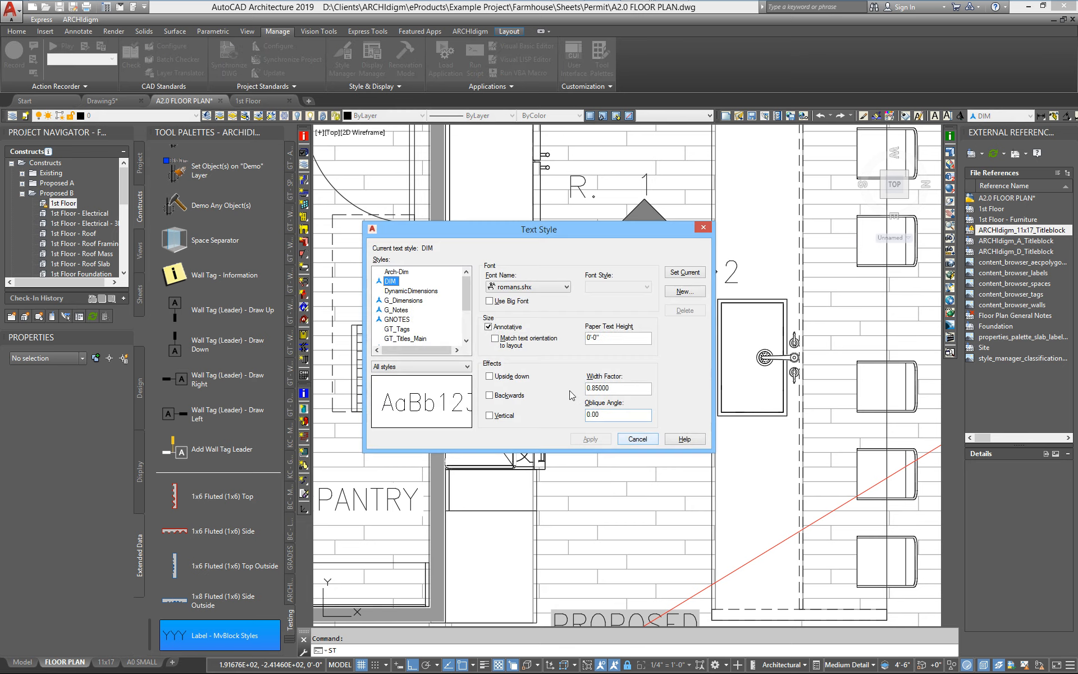
left_click_drag(470, 295, 470, 315)
left_click(417, 320)
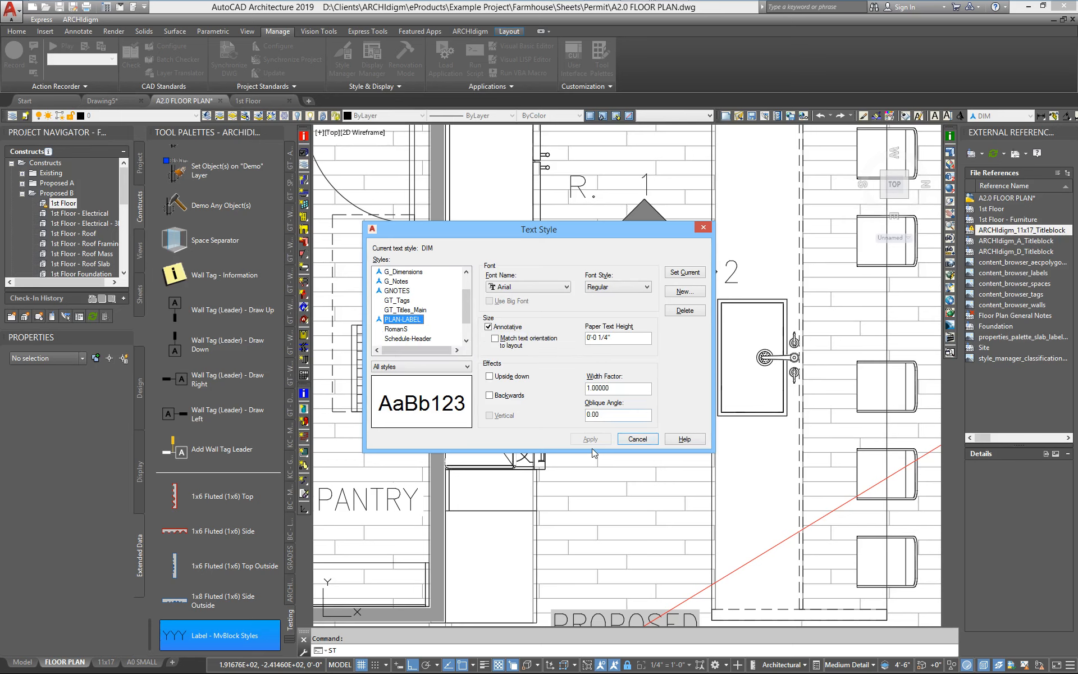
right_click(394, 320)
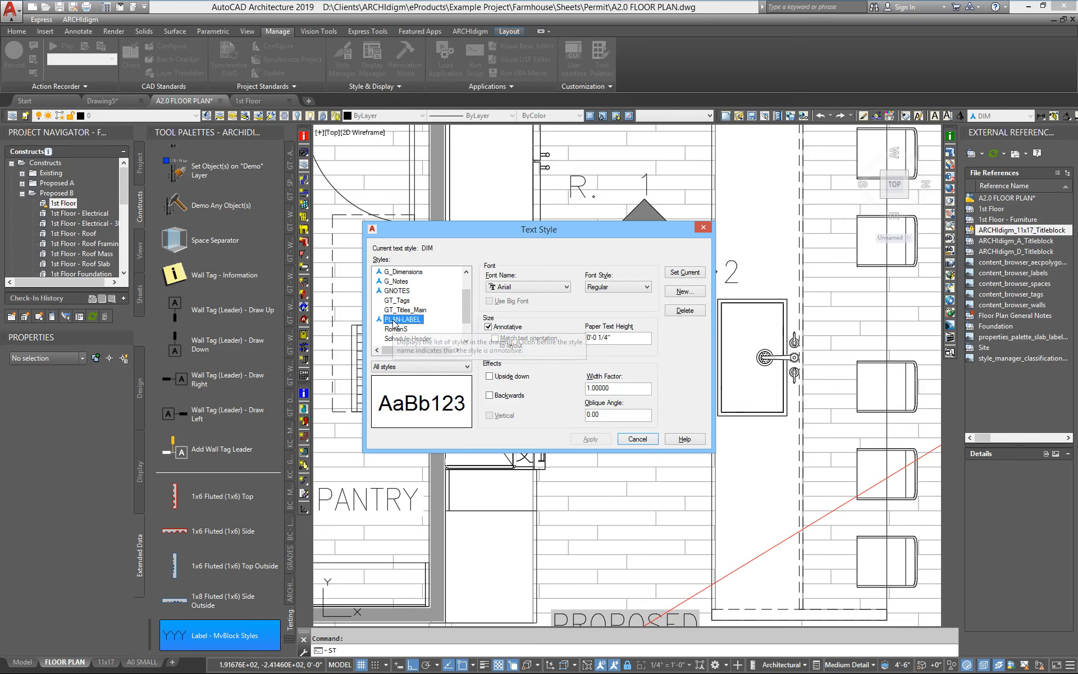
left_click(394, 325)
left_click(684, 272)
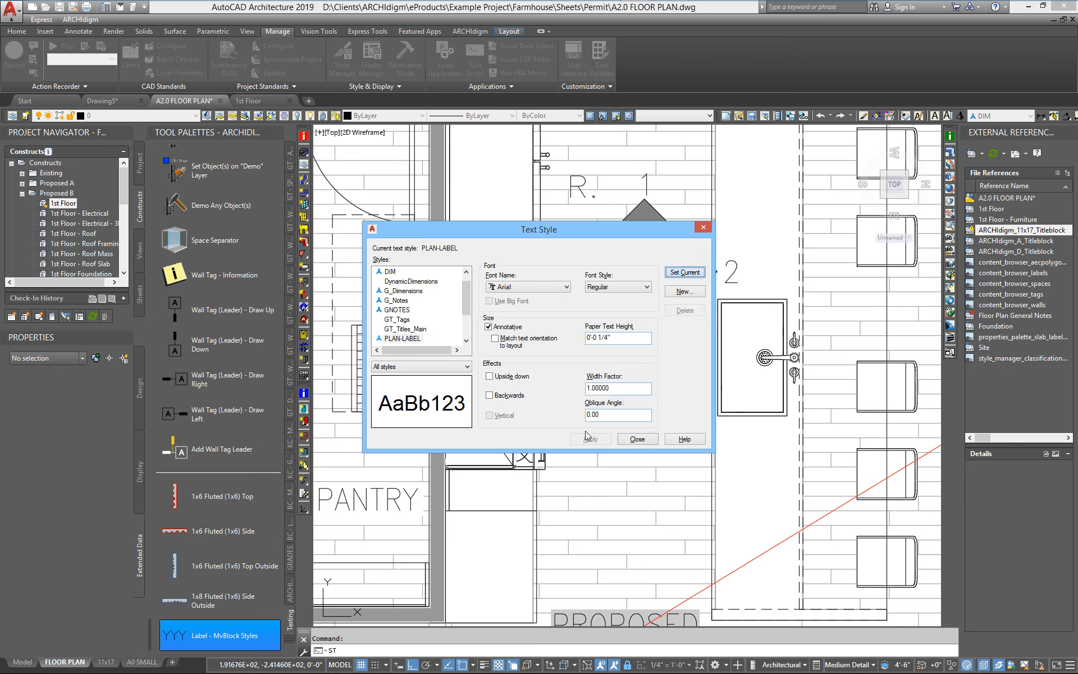
left_click(637, 439)
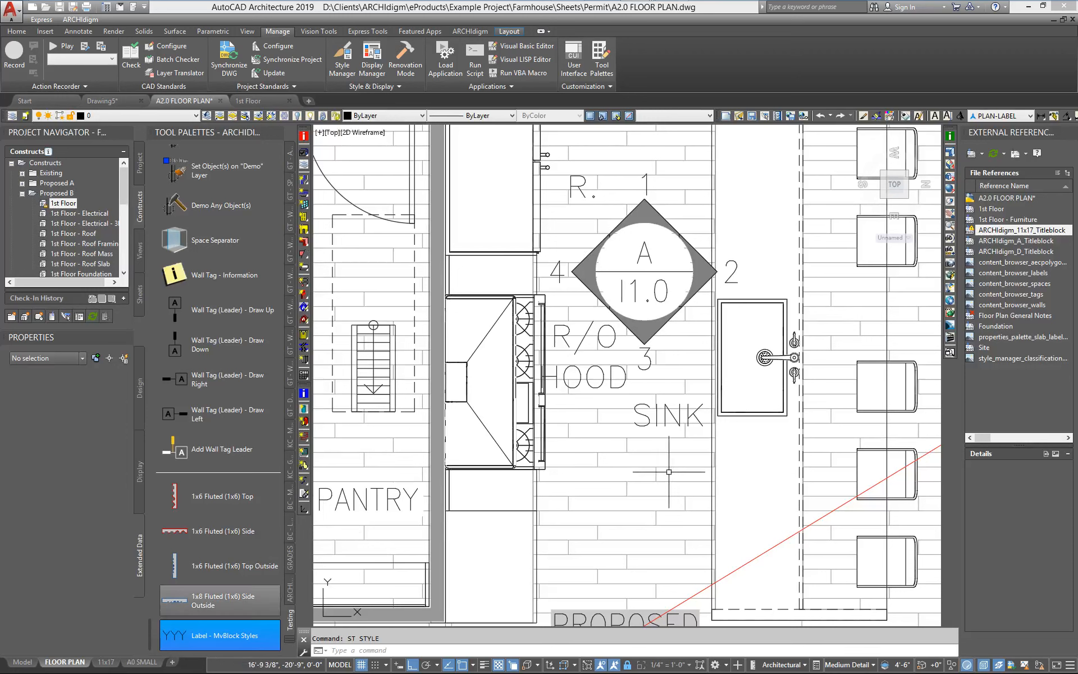
Tag the kitchen sink with the Label - MvBlock Styles tool, placing the label just below the sink.
left_click(184, 632)
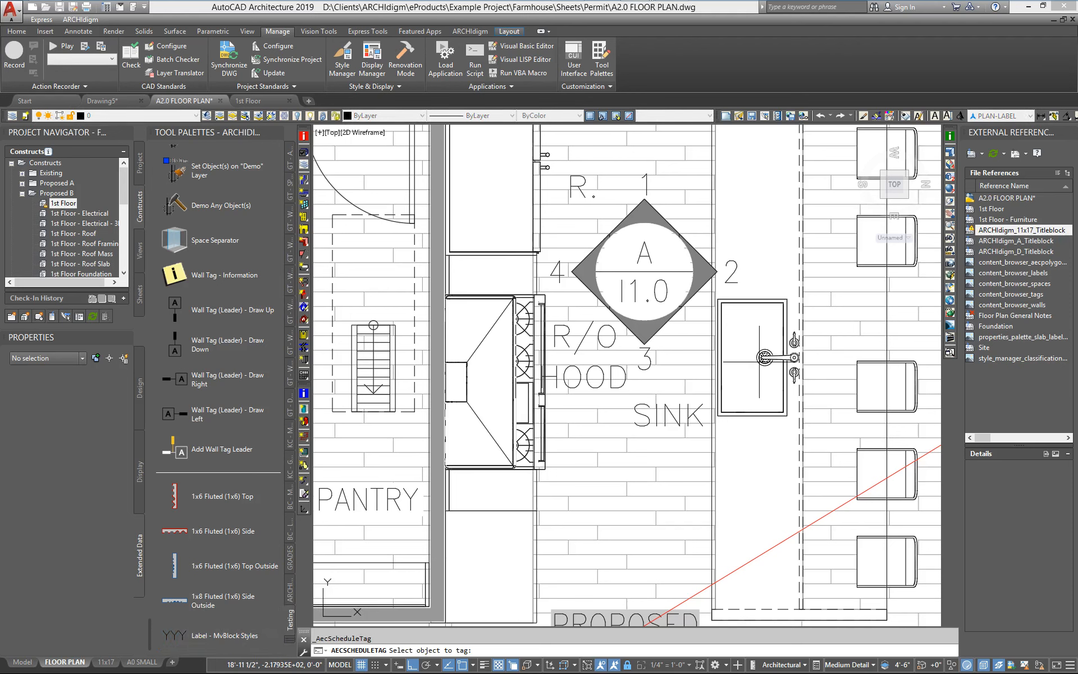
left_click(760, 363)
left_click(747, 473)
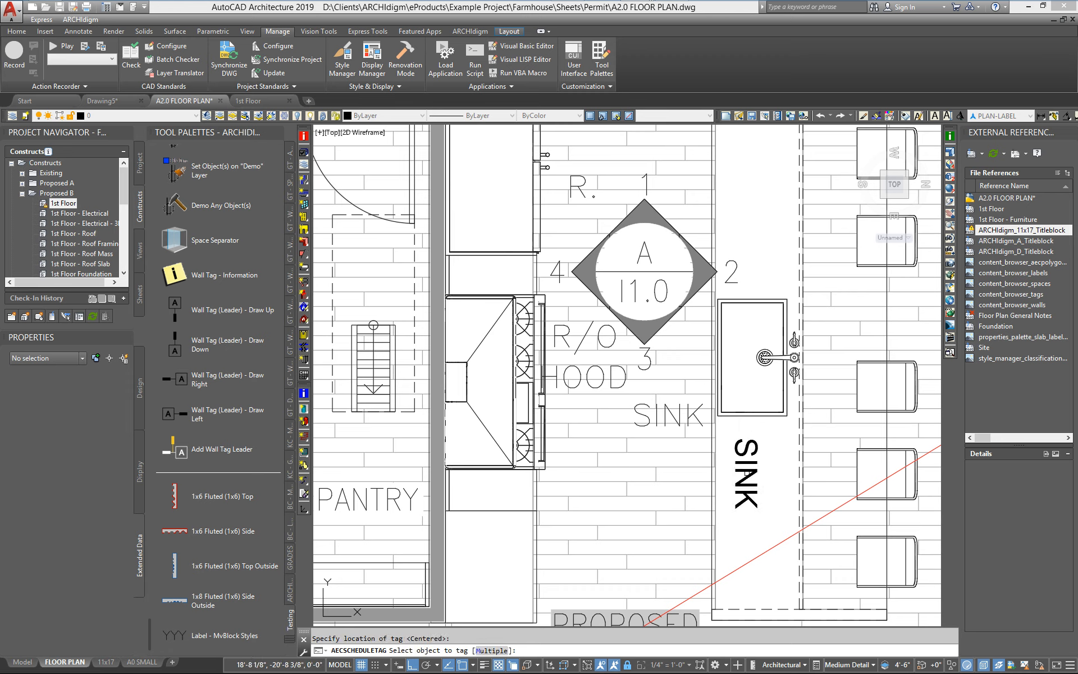
key("Return")
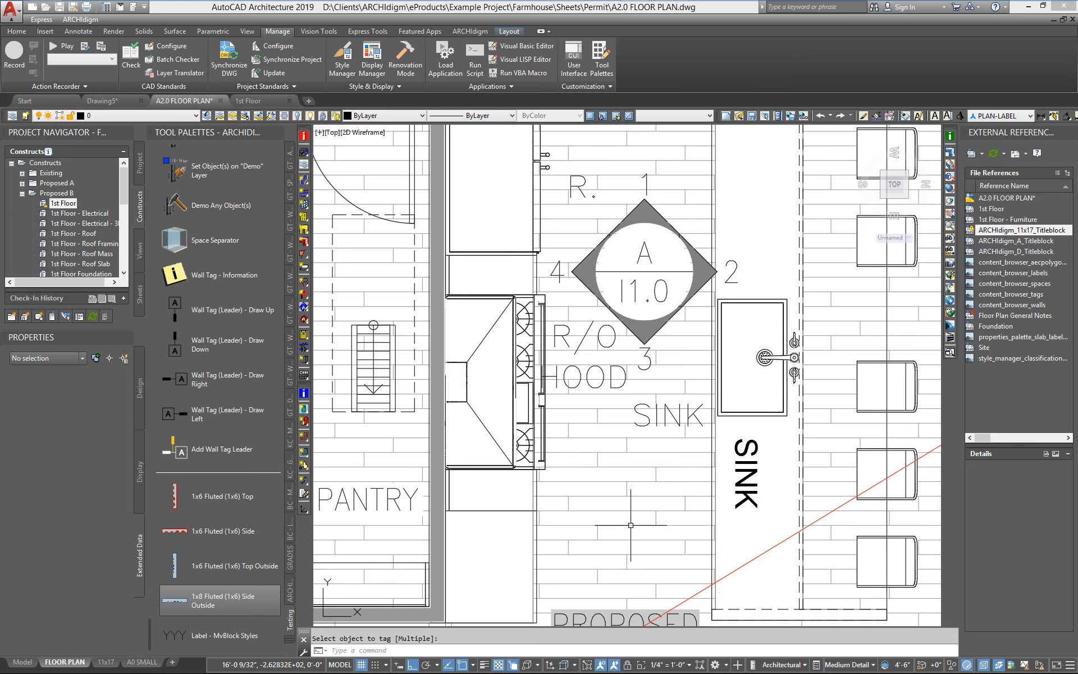
Set the annotation scale to 1/8" = 1'-0" and close the locked xrefs warning.
left_click(673, 666)
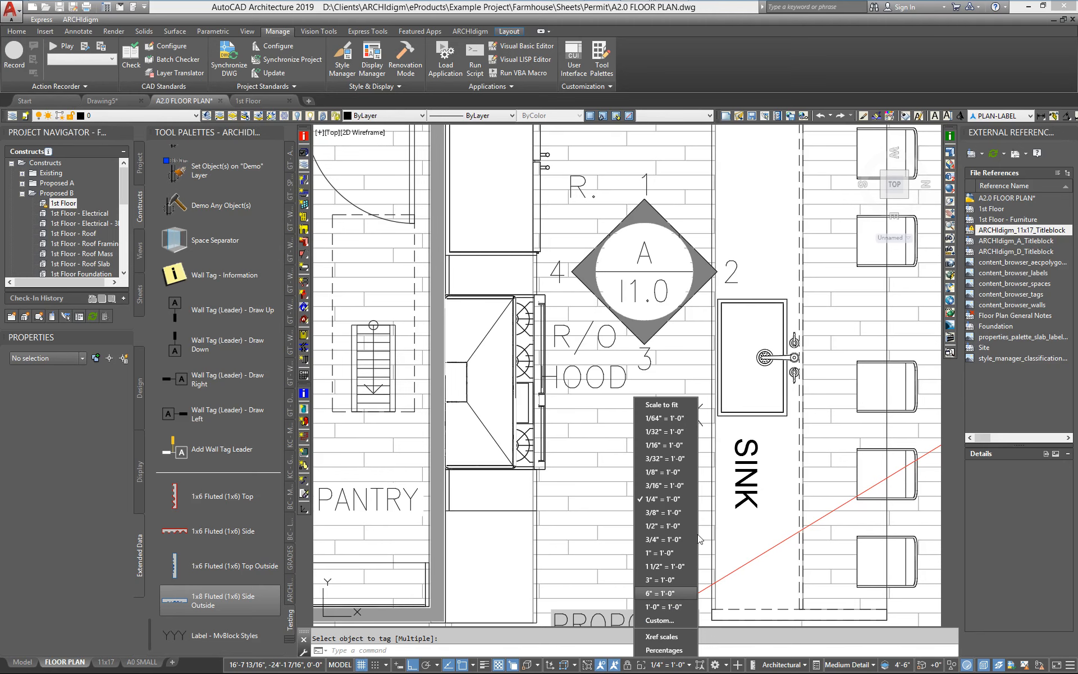
left_click(668, 472)
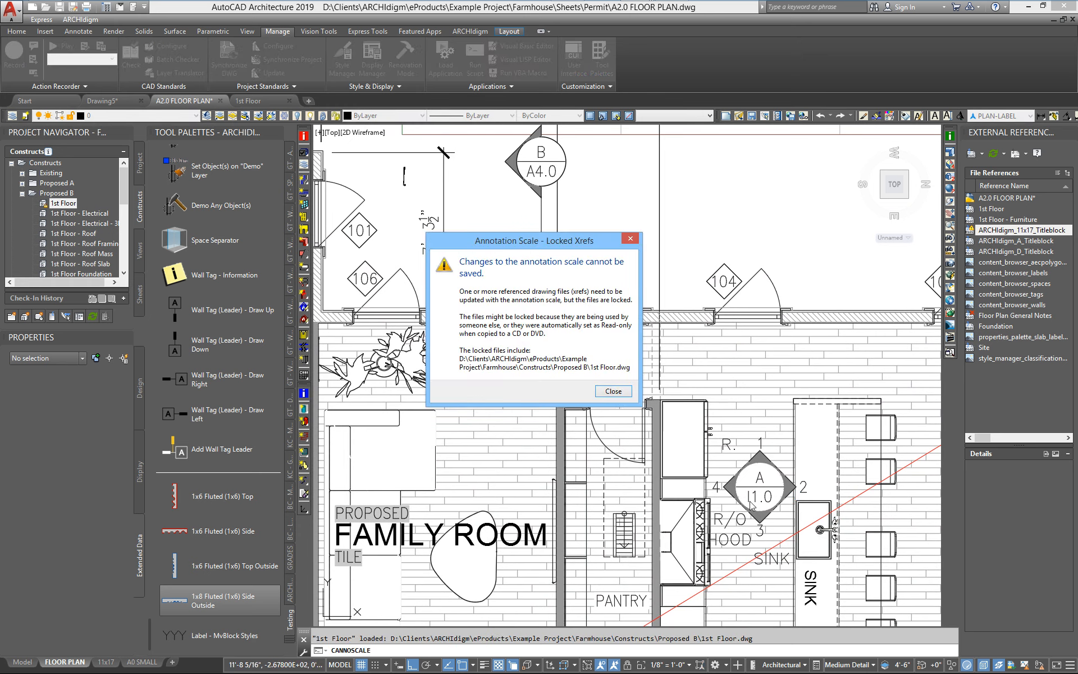
left_click(629, 394)
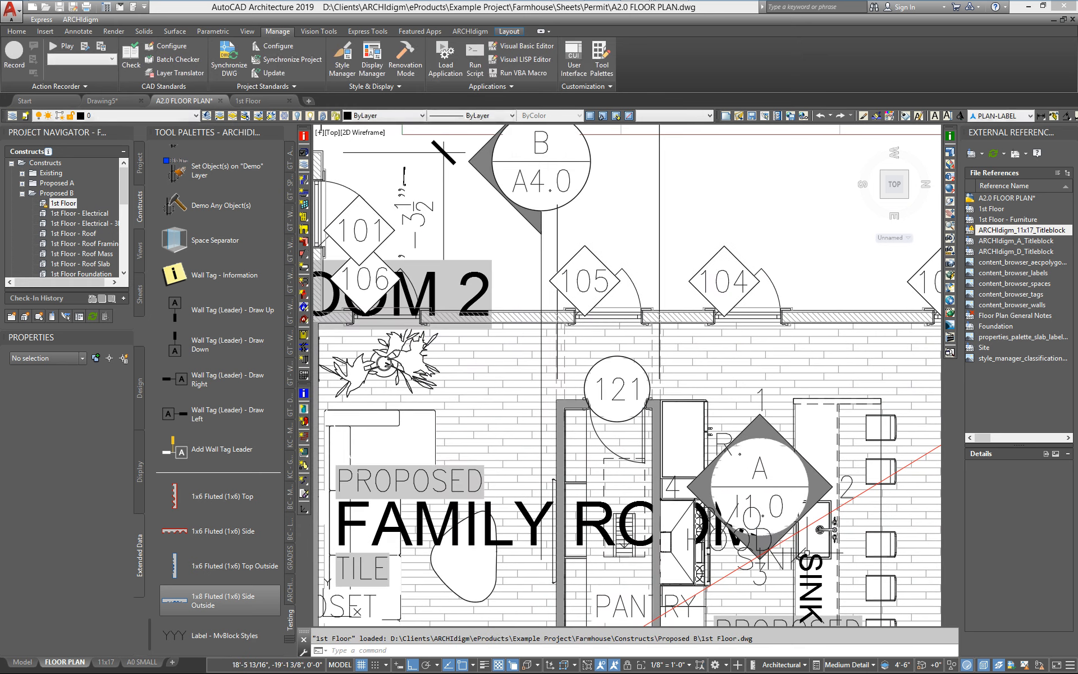
middle_click_drag(807, 542, 629, 395)
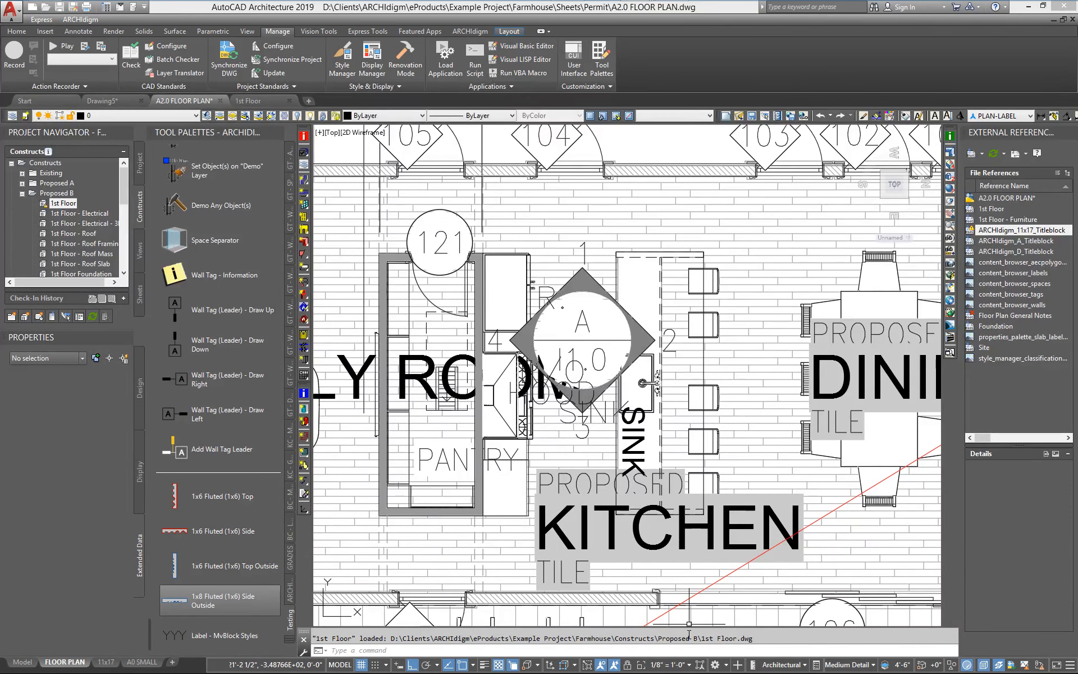
Undo the last three operations.
type("u")
key("Return")
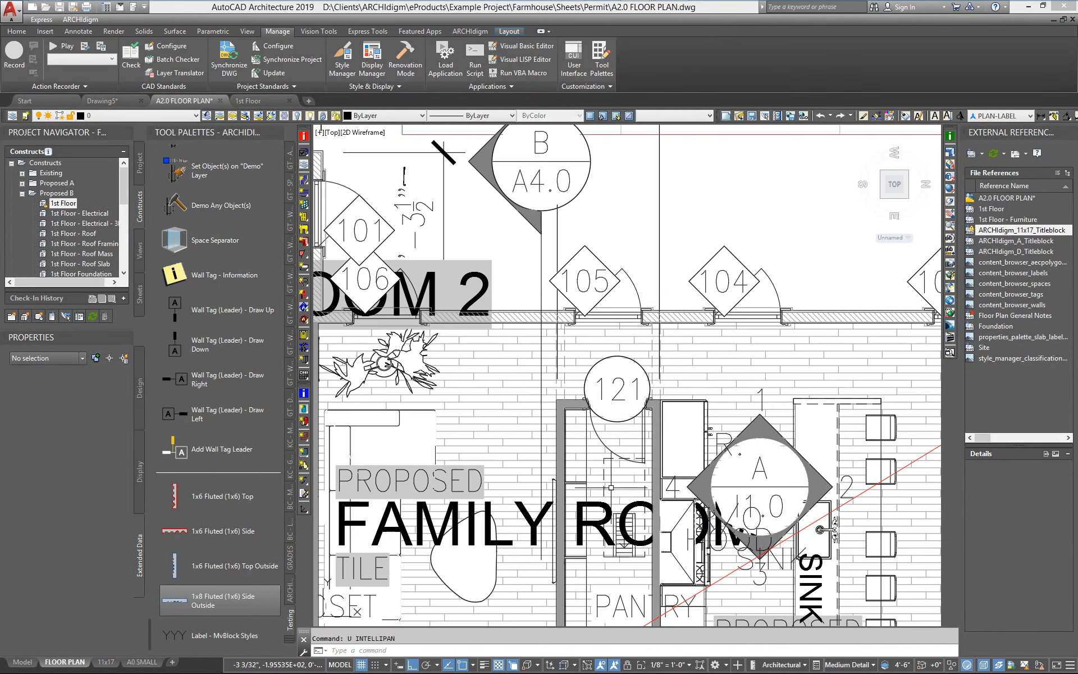
type("u")
key("Return")
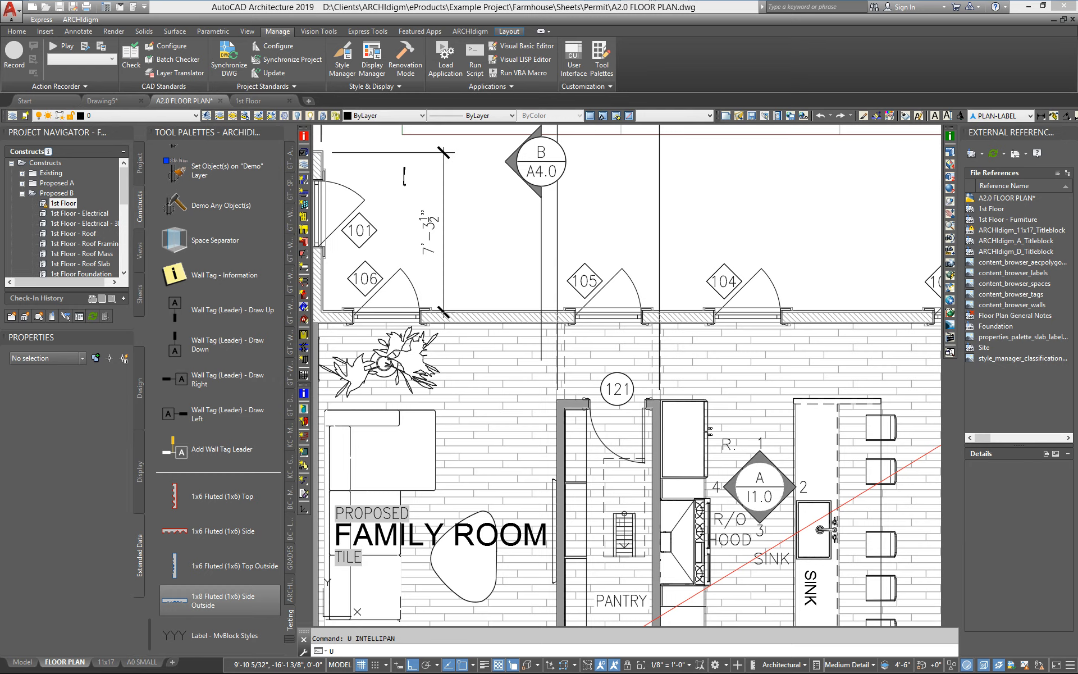
key("Return")
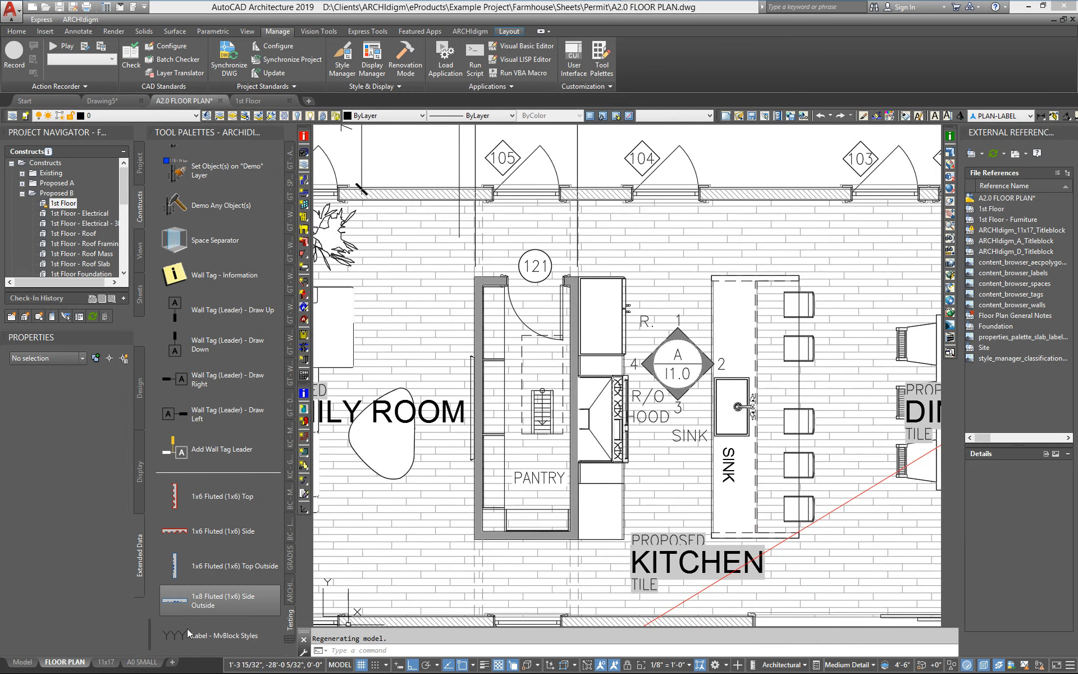
Review the Label - MvBlock Styles tool's properties, cancel, and switch back to the GT - ANNOTATION palette.
left_click(186, 635)
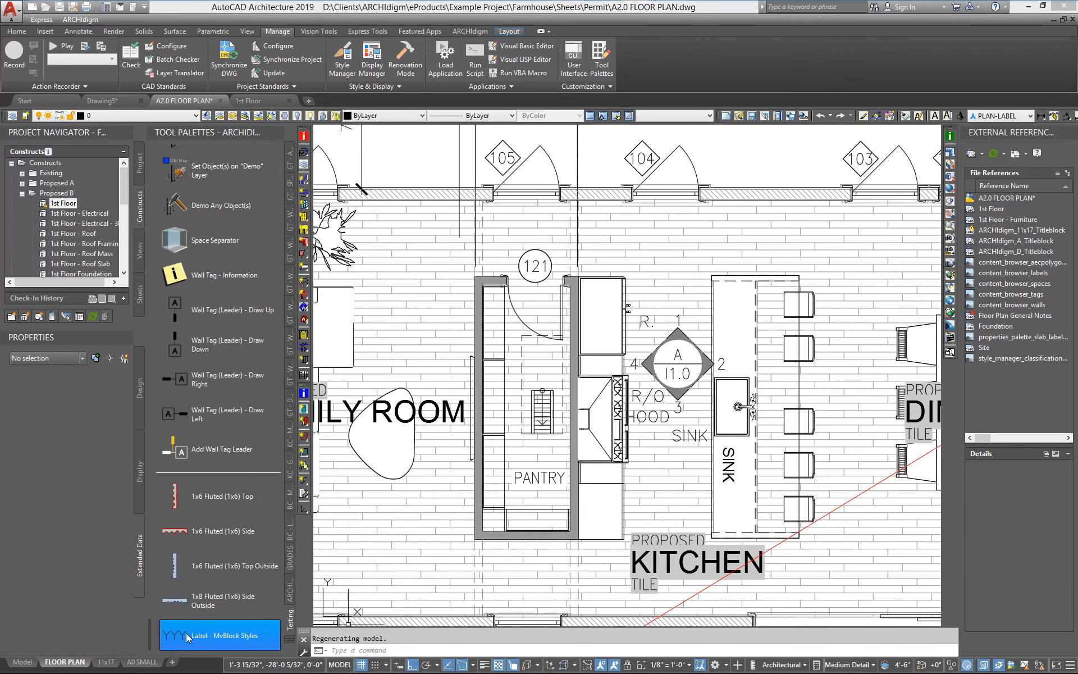
right_click(186, 632)
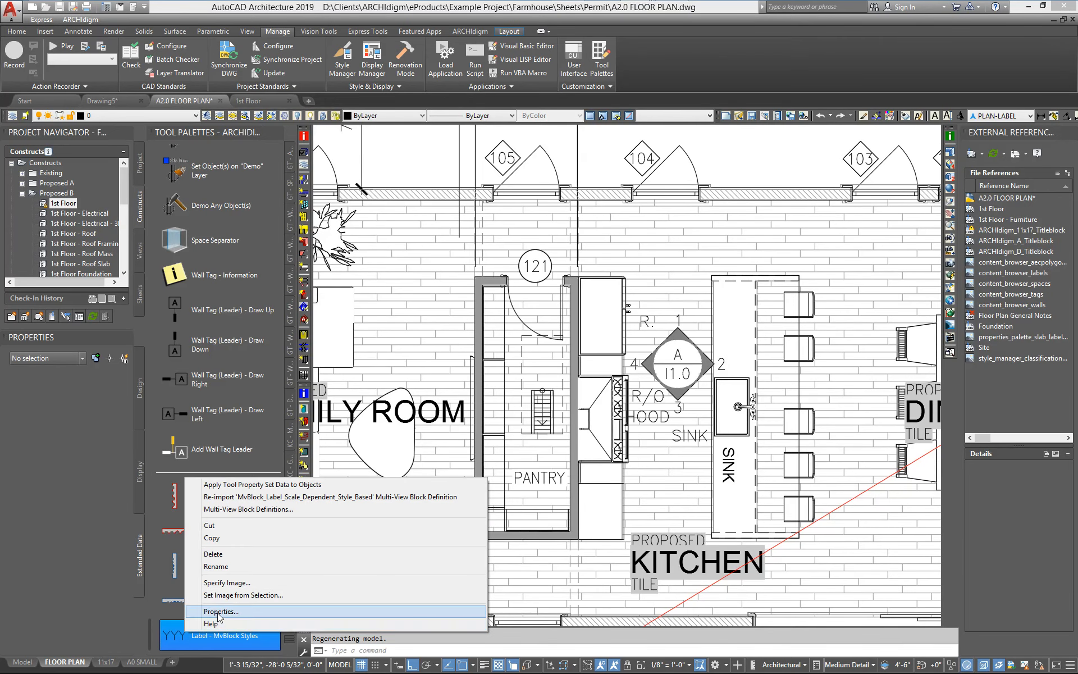
left_click(219, 613)
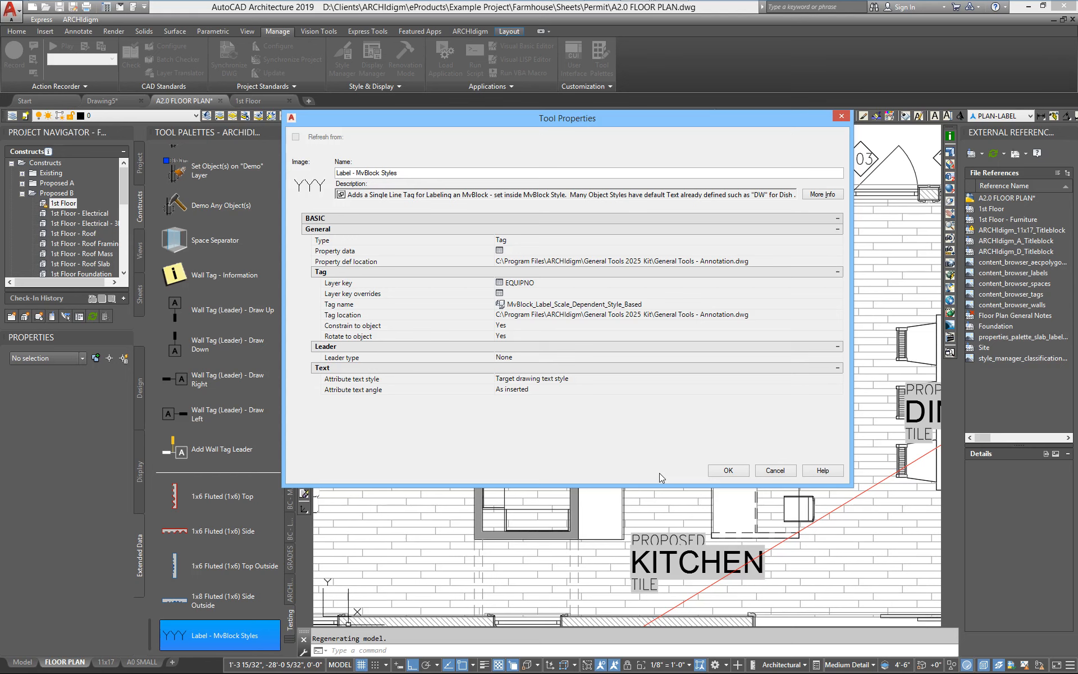
left_click(776, 471)
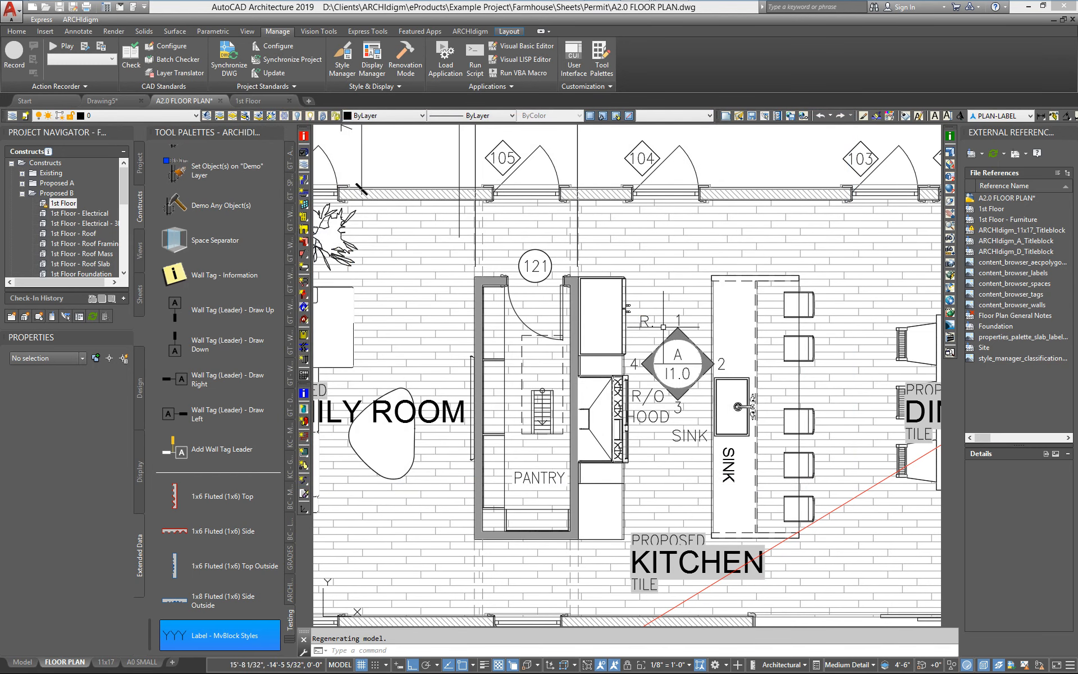
left_click(290, 641)
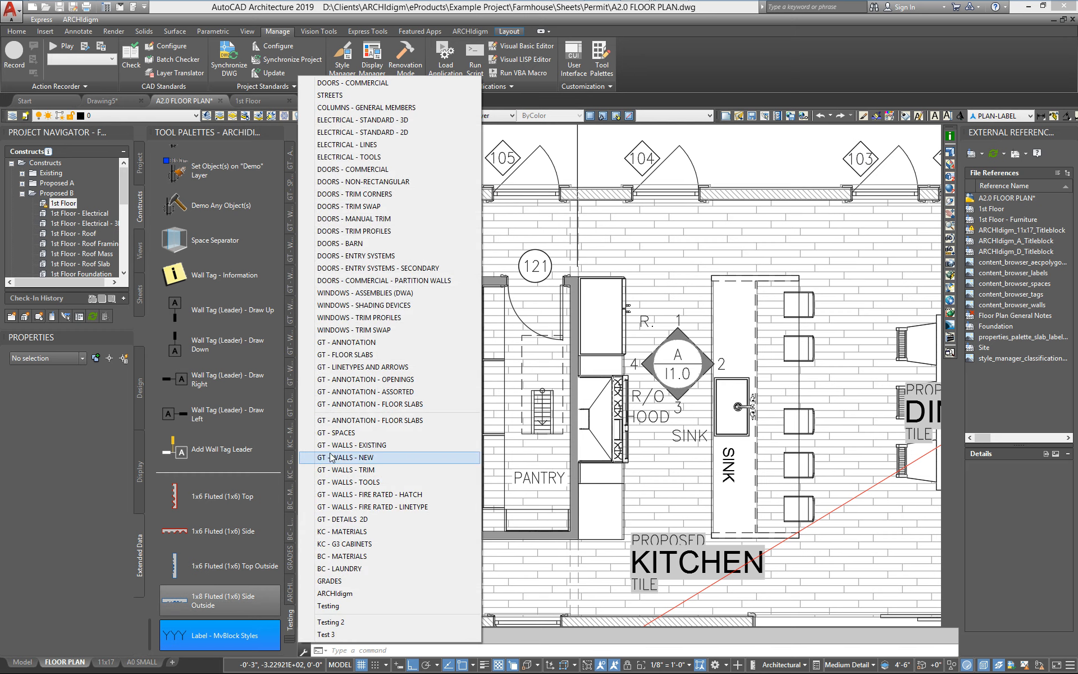
left_click(337, 342)
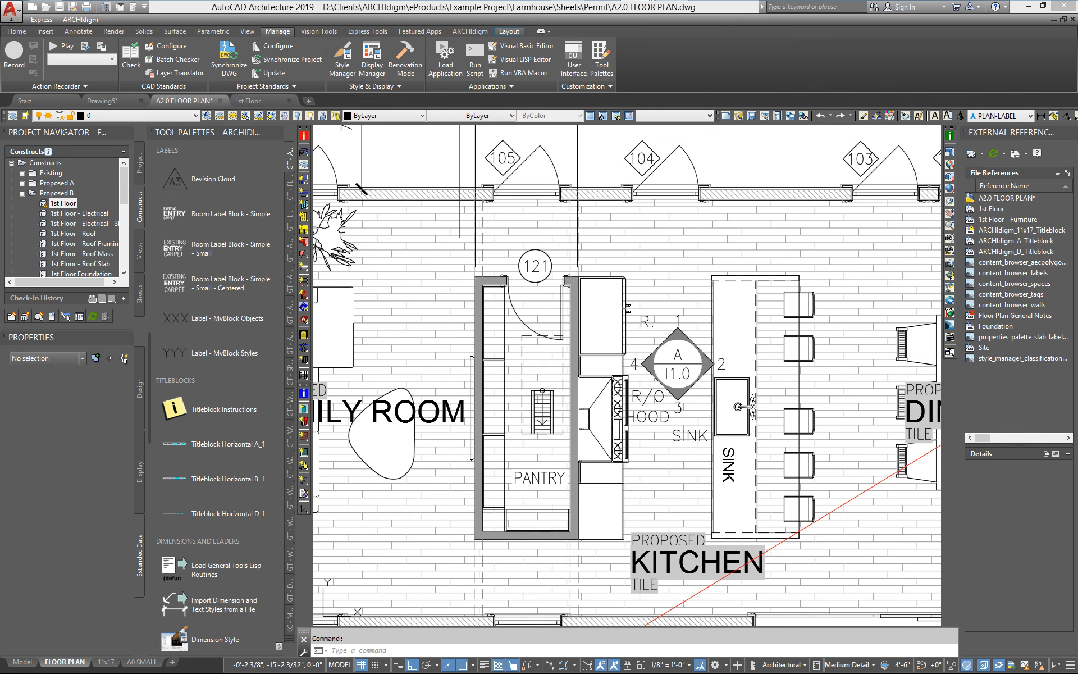
Tag the sink with the Label - MvBlock Objects tool, placing the label above it, then undo the tag.
scroll(745, 402, "up", 5)
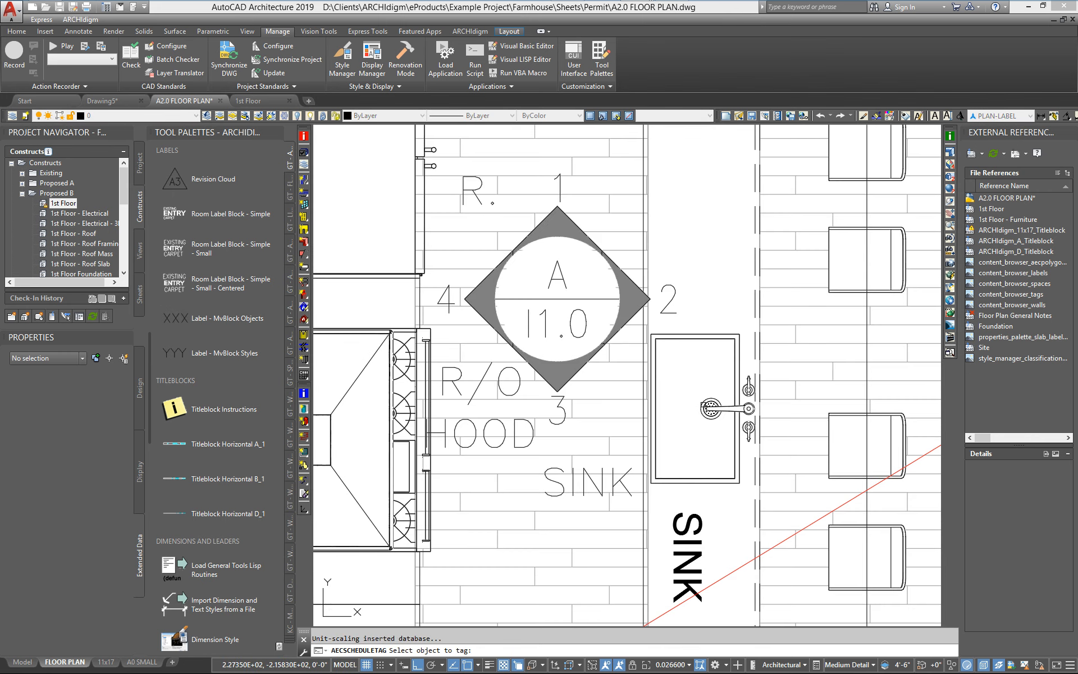
left_click(708, 408)
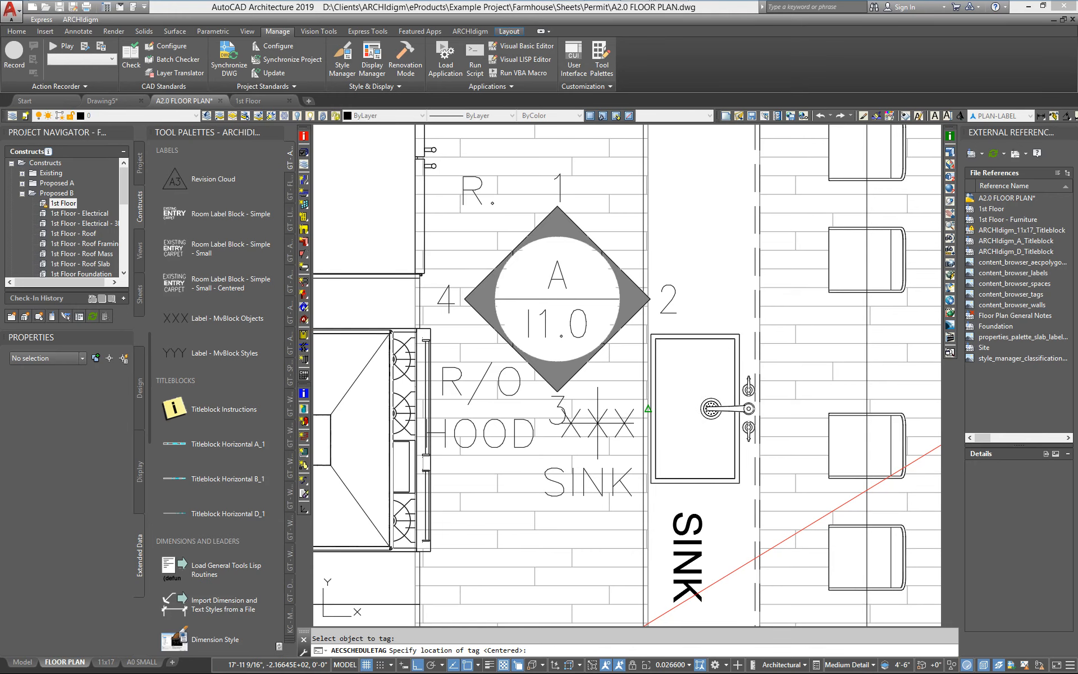
left_click(699, 258)
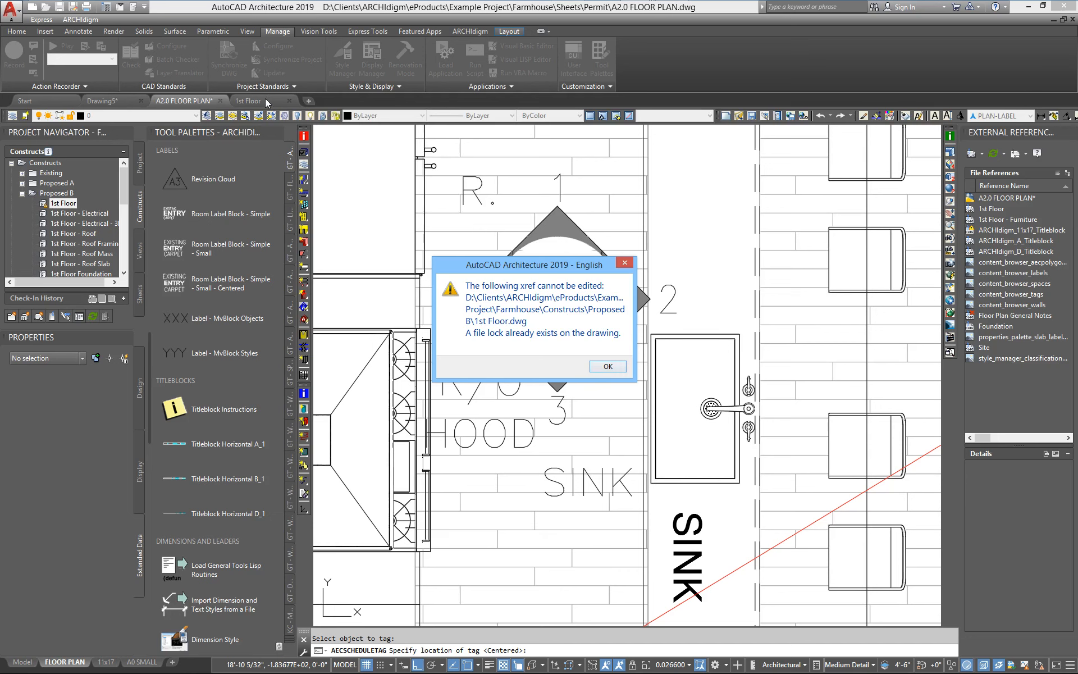
left_click(597, 366)
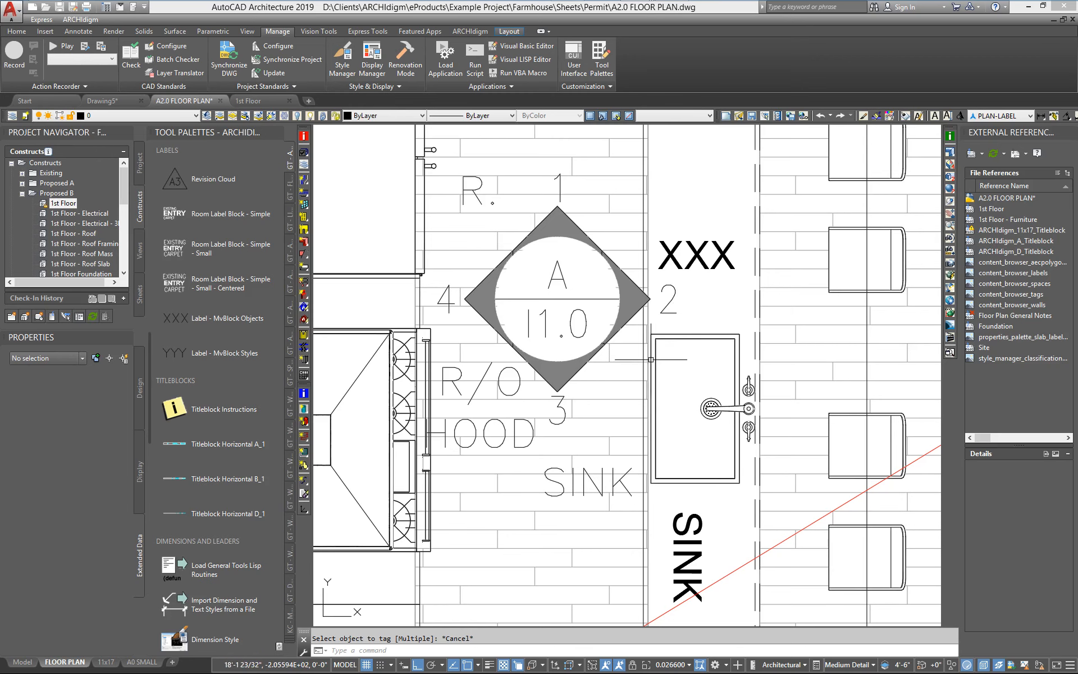
key("ctrl+z")
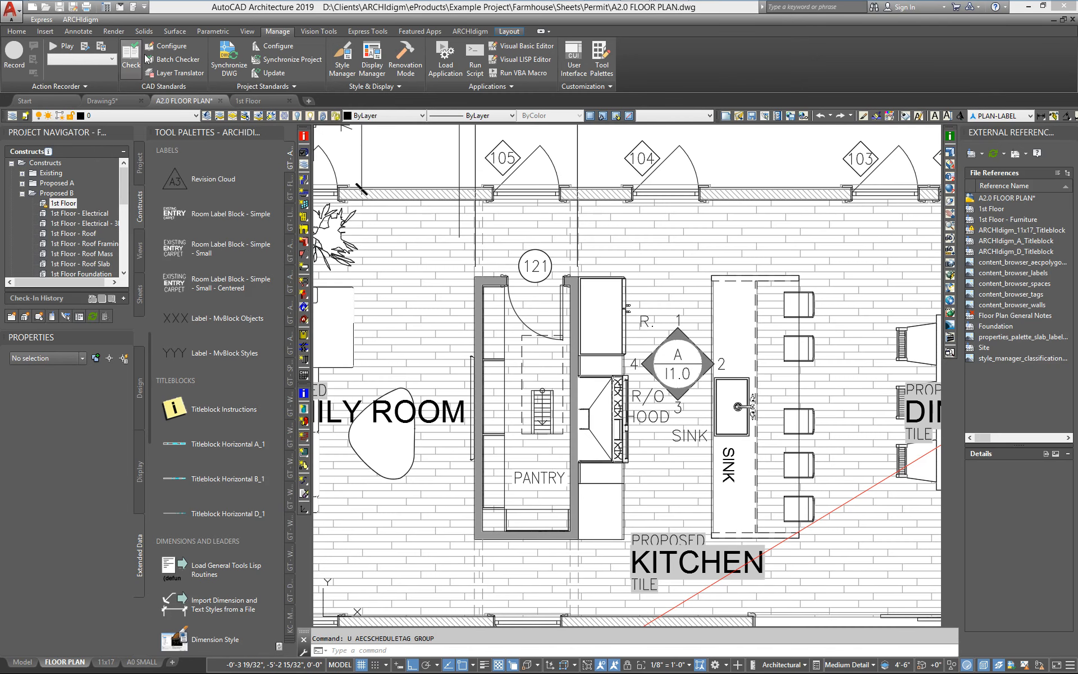
left_click(248, 102)
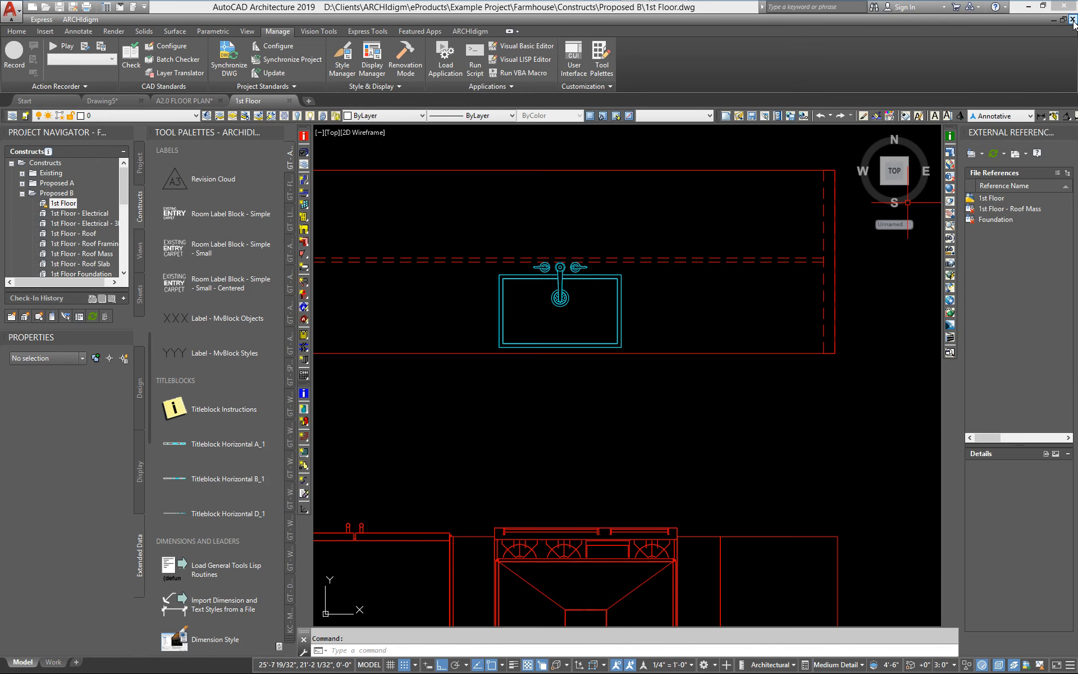
left_click(1072, 19)
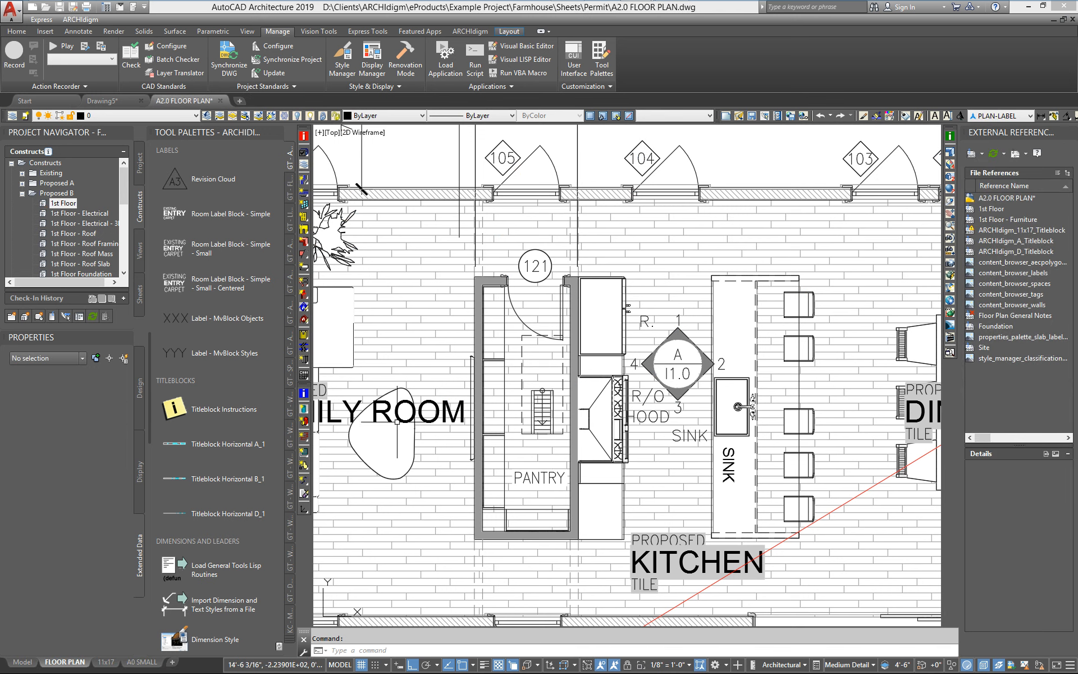
left_click(177, 319)
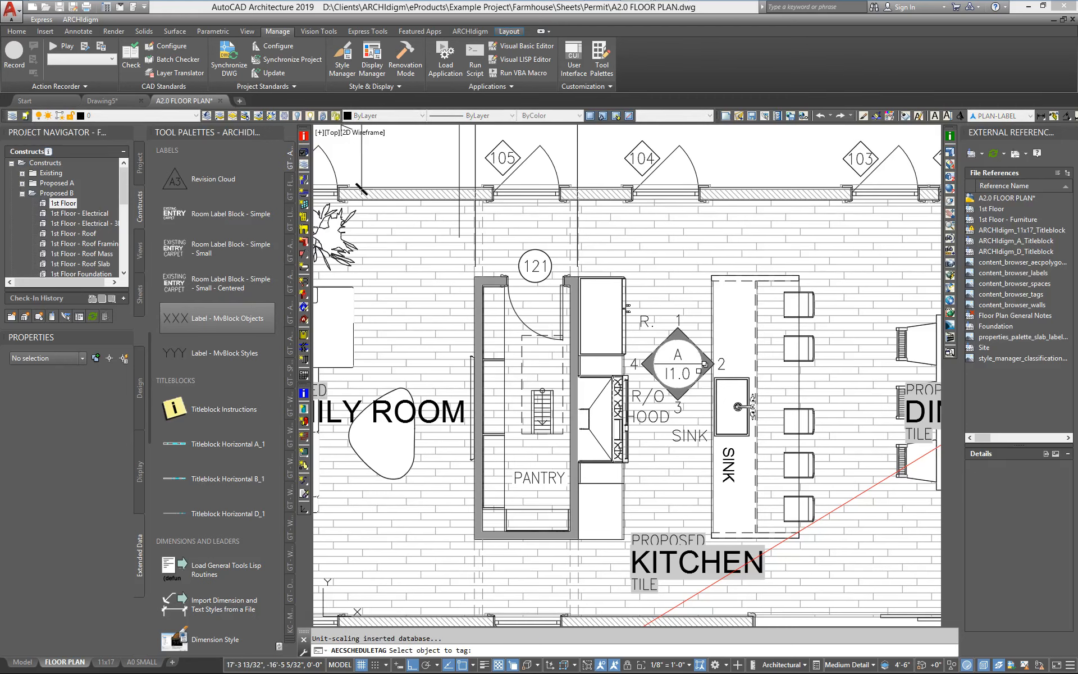
key("Escape")
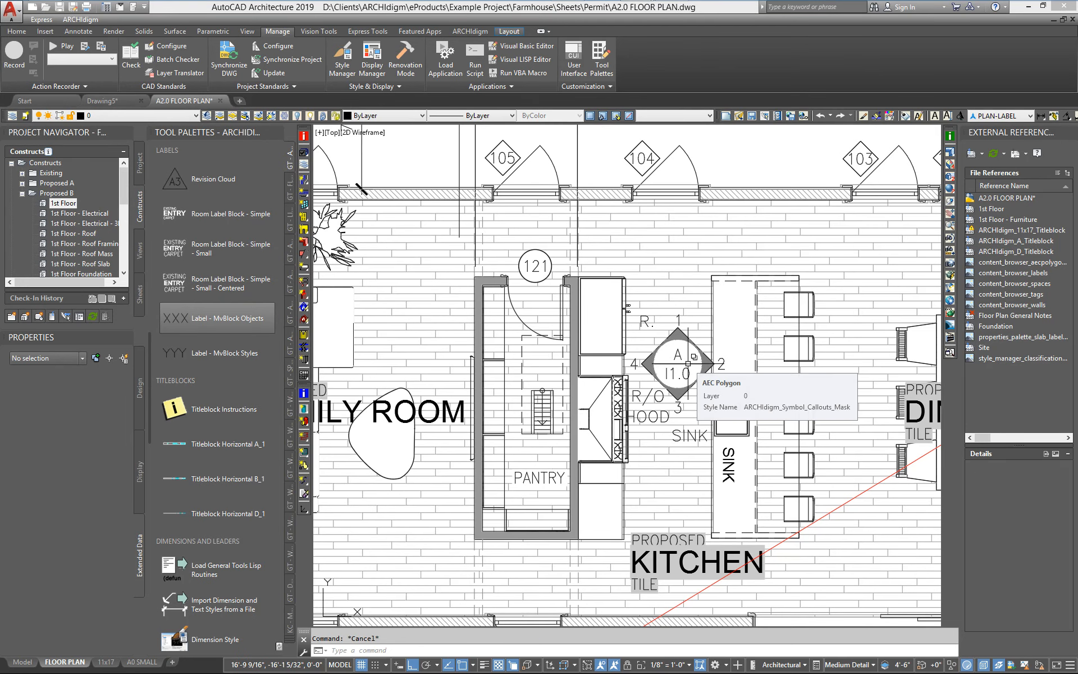
Make the RomanS text style current in the Text Style dialog and close it.
type("ST")
key("Return")
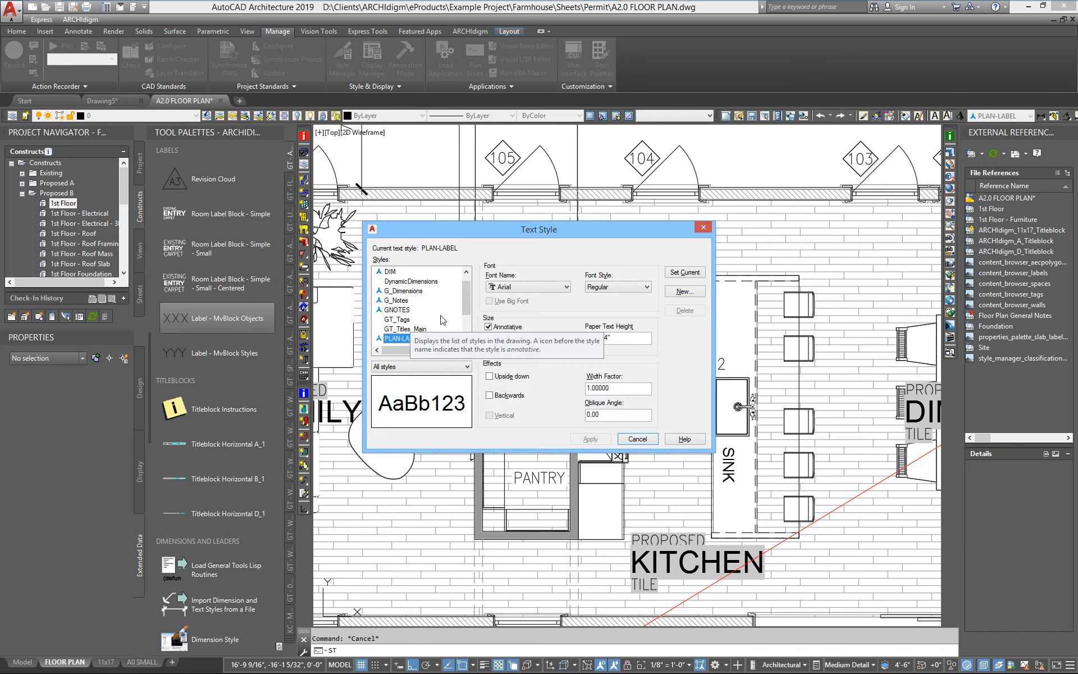
left_click_drag(467, 297, 467, 314)
left_click(399, 313)
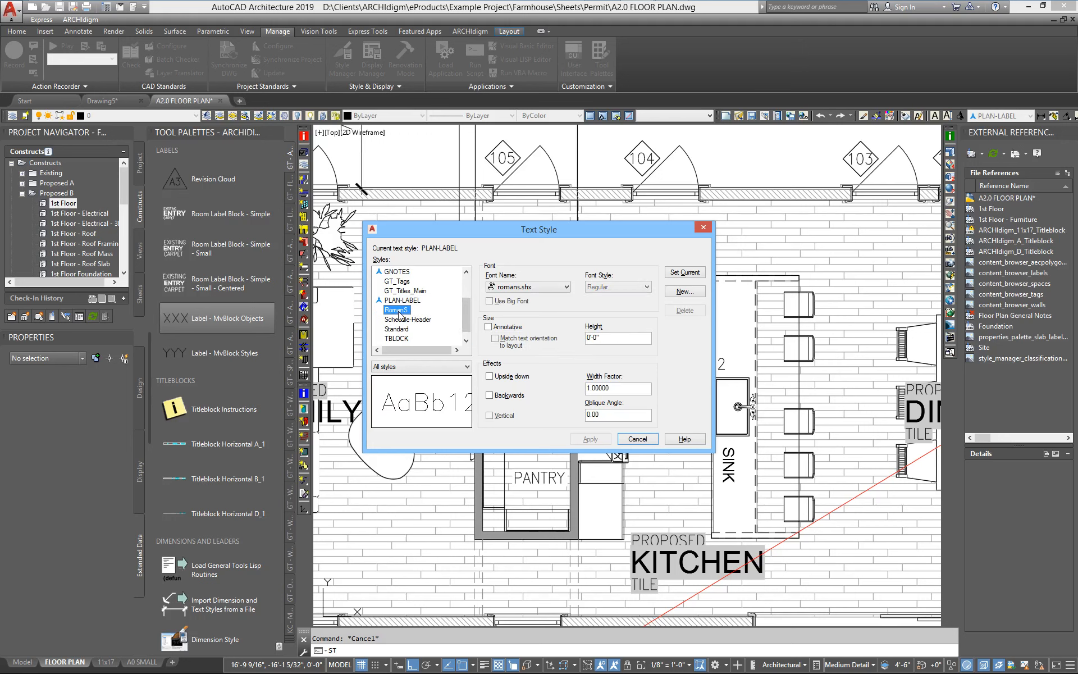
double_click(399, 313)
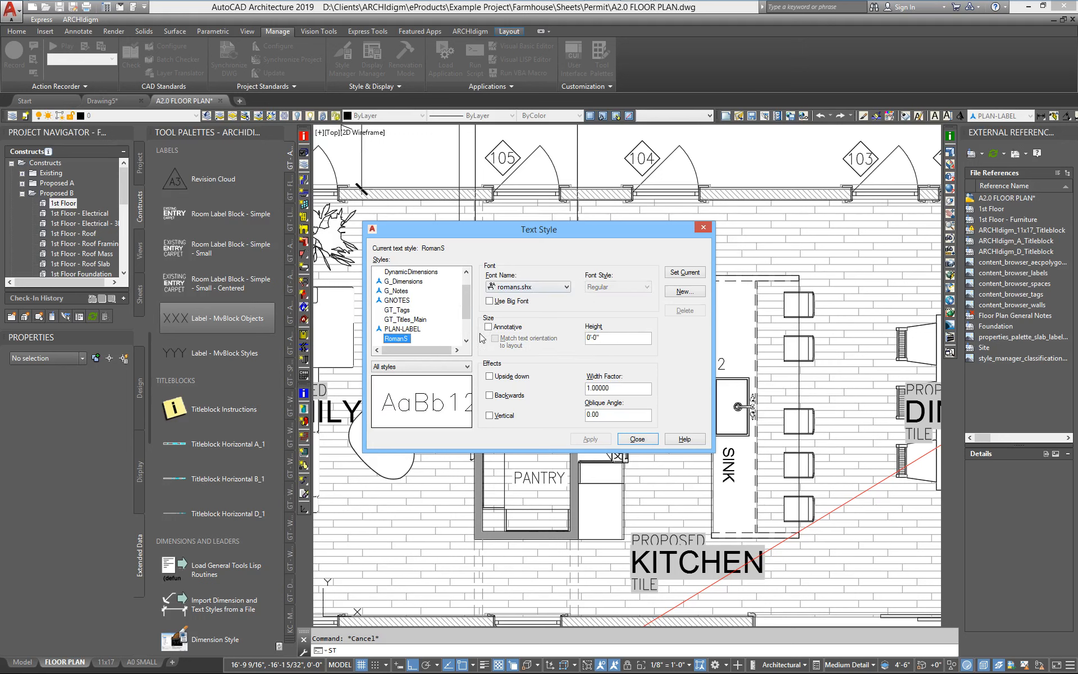
left_click(678, 274)
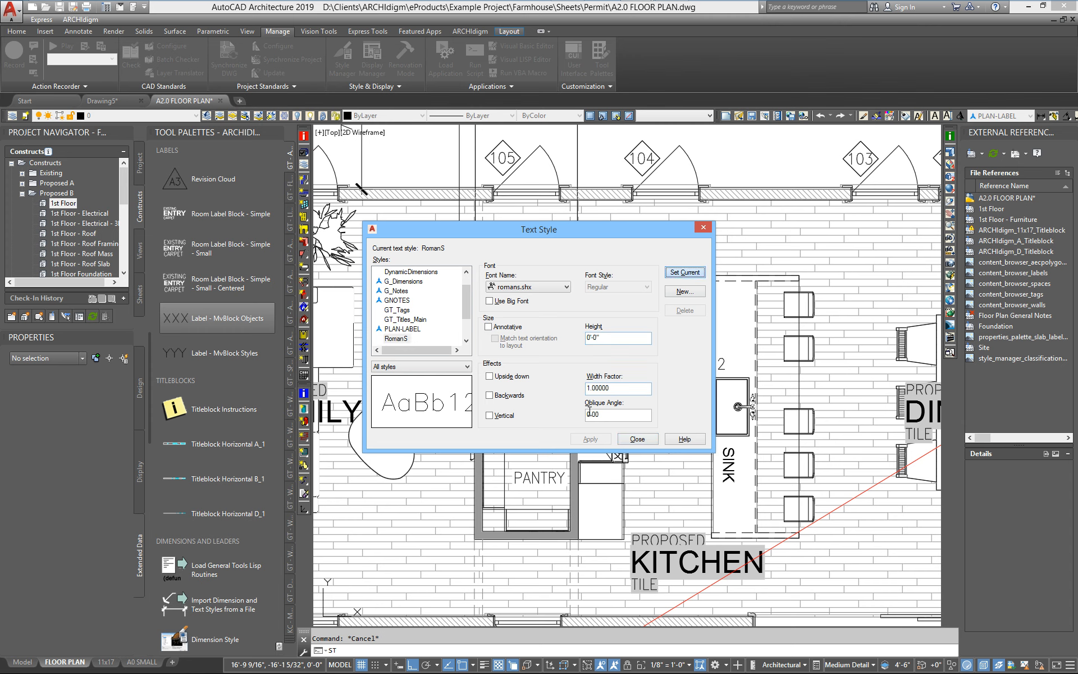
left_click(640, 443)
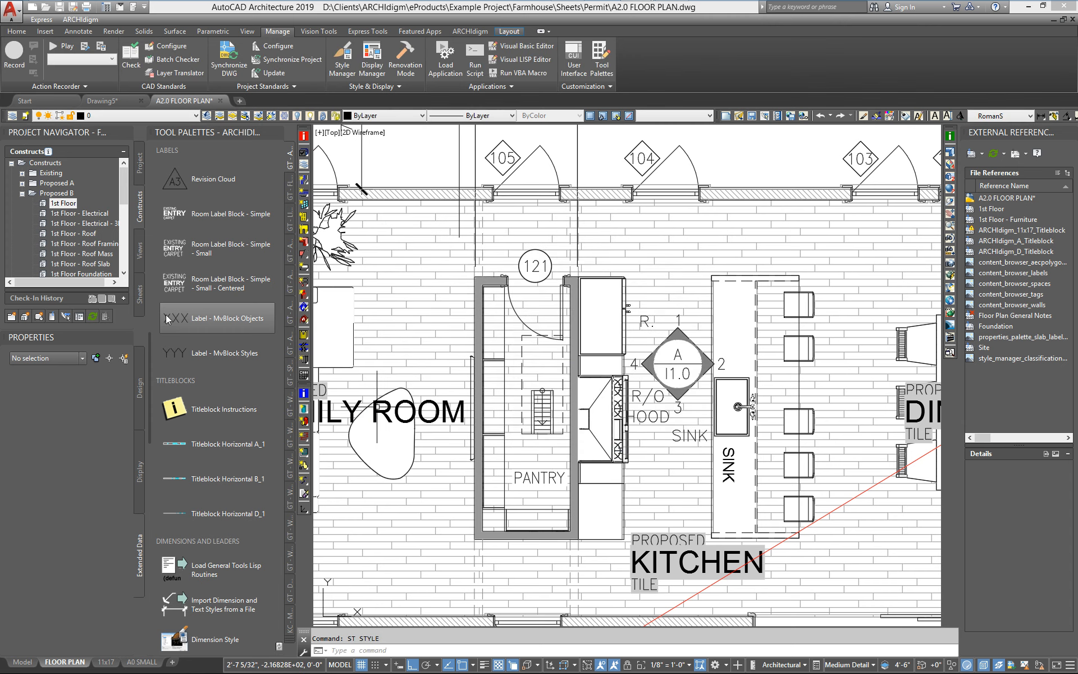
Tag the sink with the Label - MvBlock Objects tool, placing the label above the sink.
left_click(217, 318)
scroll(730, 381, "up", 6)
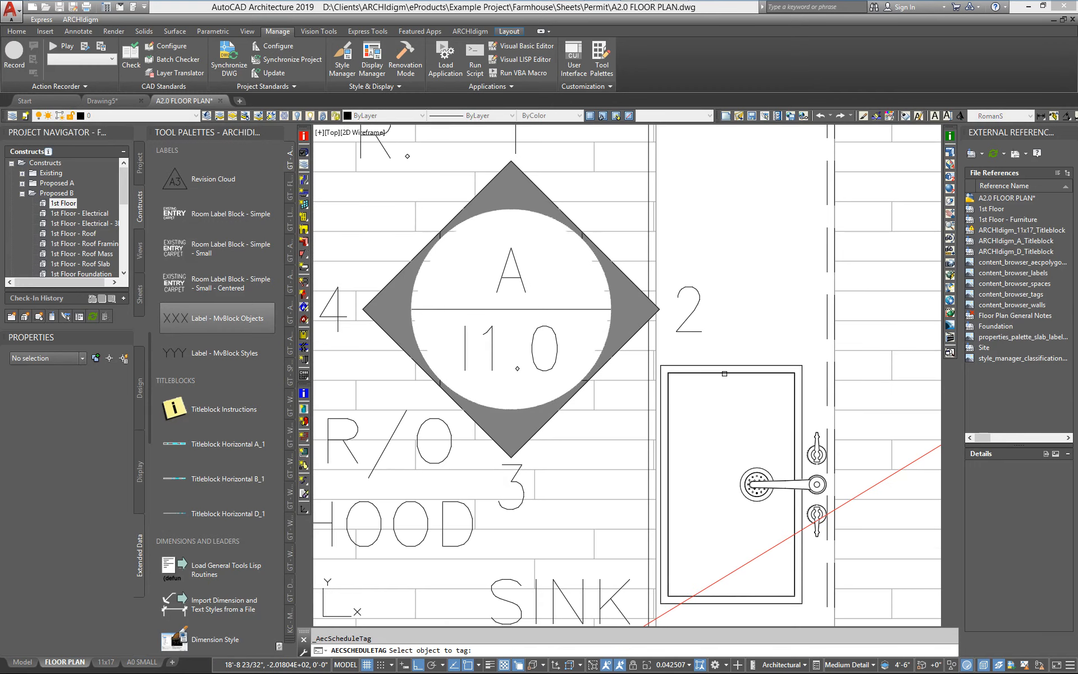
left_click(724, 373)
left_click(735, 230)
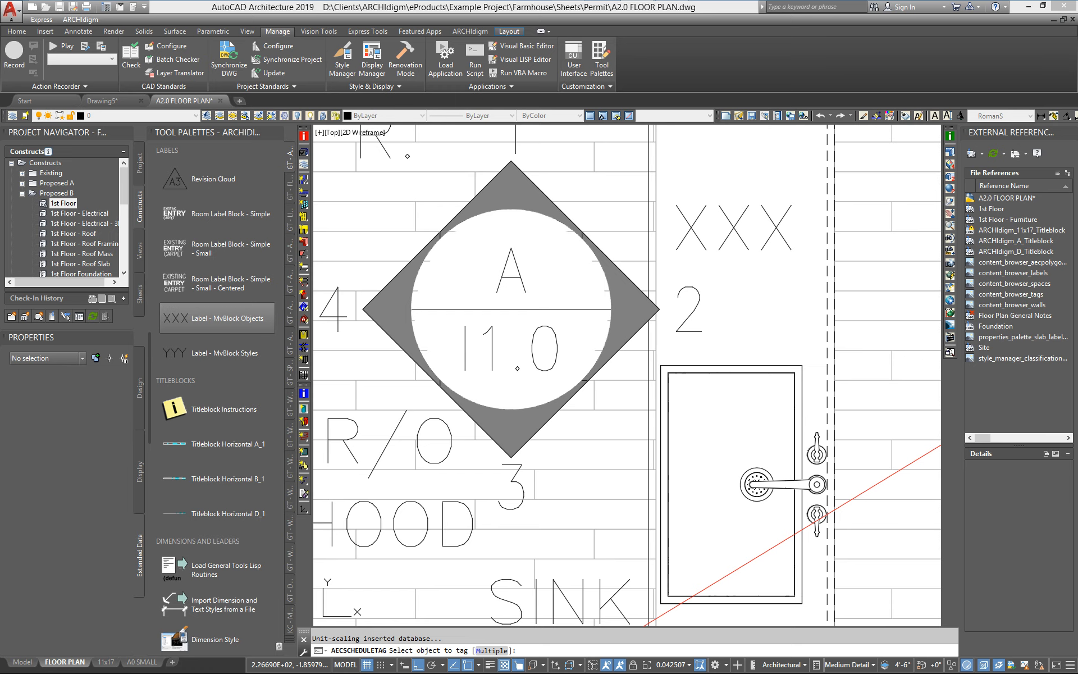
key("Return")
scroll(738, 252, "down", 4)
middle_click_drag(736, 258, 703, 284)
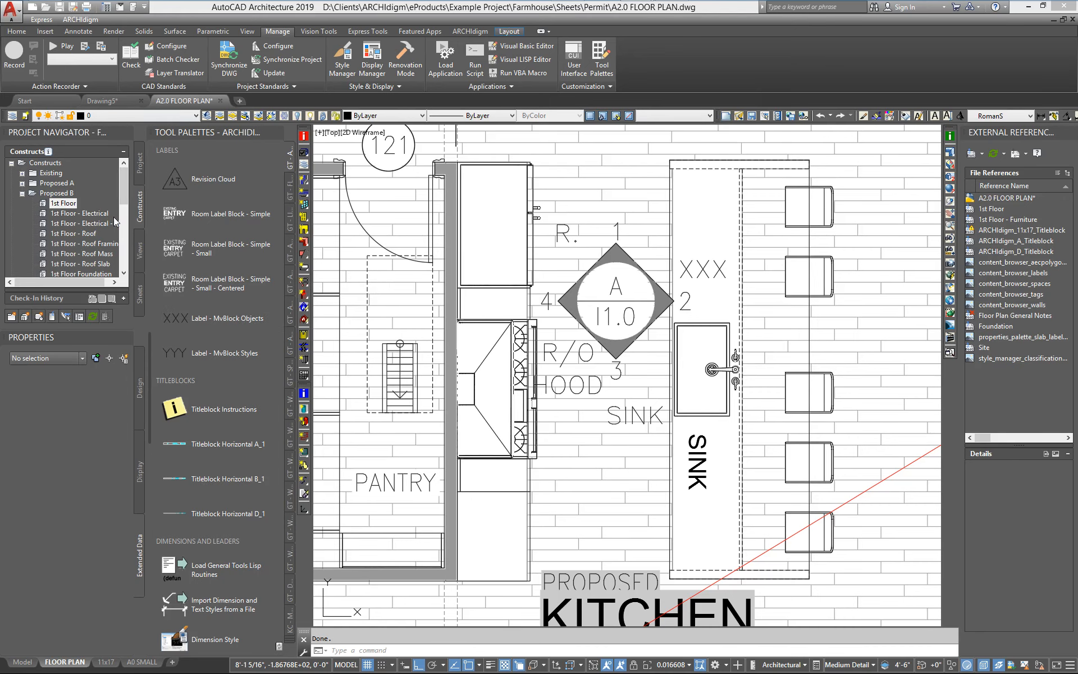
Open the 1st Floor construct and set the sink's LabelObjects Label property to G.D.
double_click(64, 204)
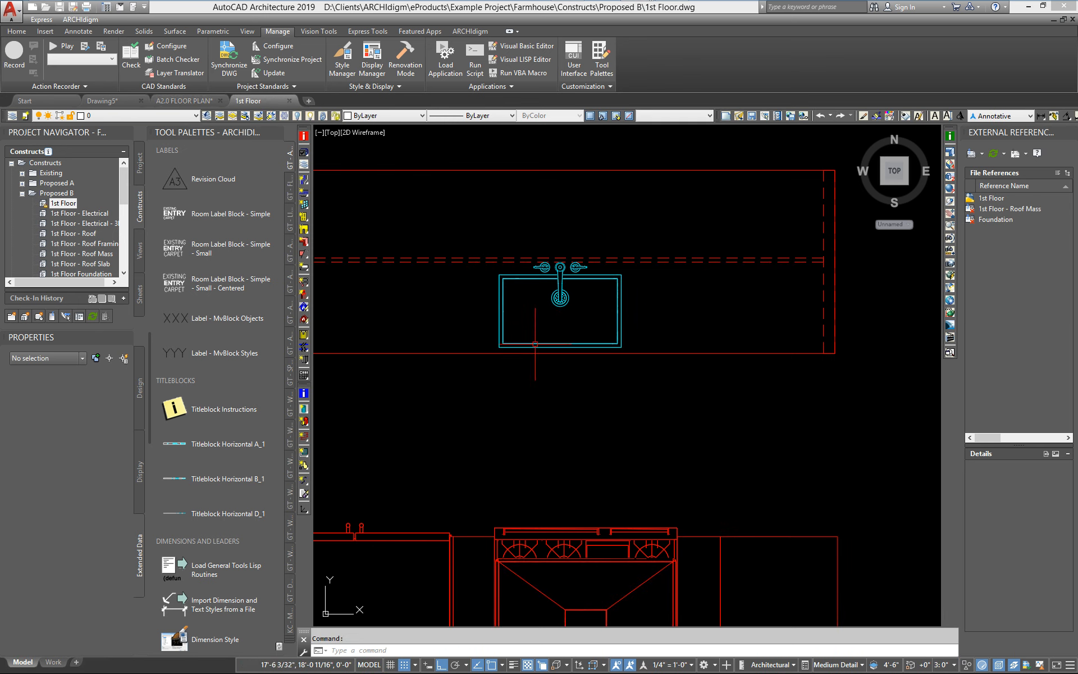
left_click(540, 343)
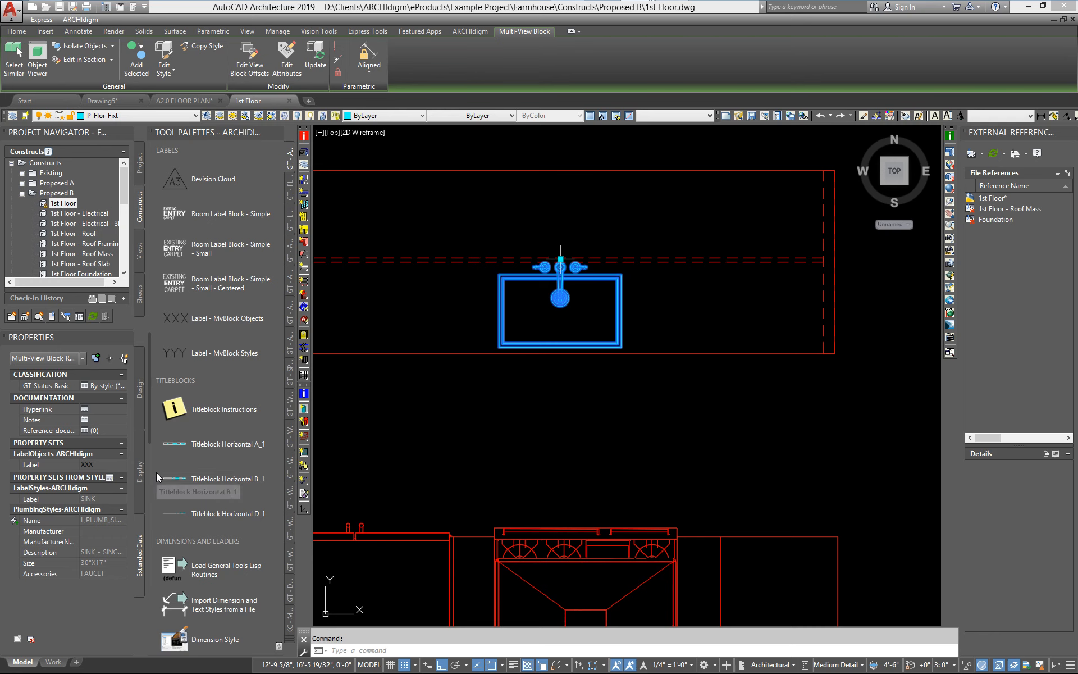
left_click(113, 466)
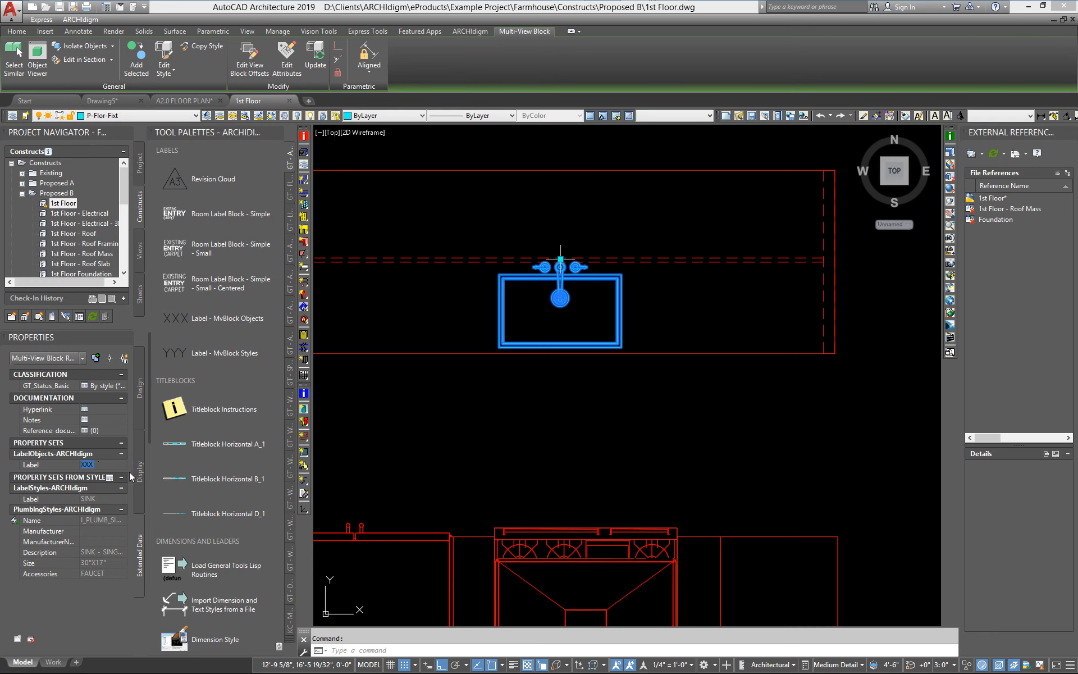
type("G.D.")
key("Escape")
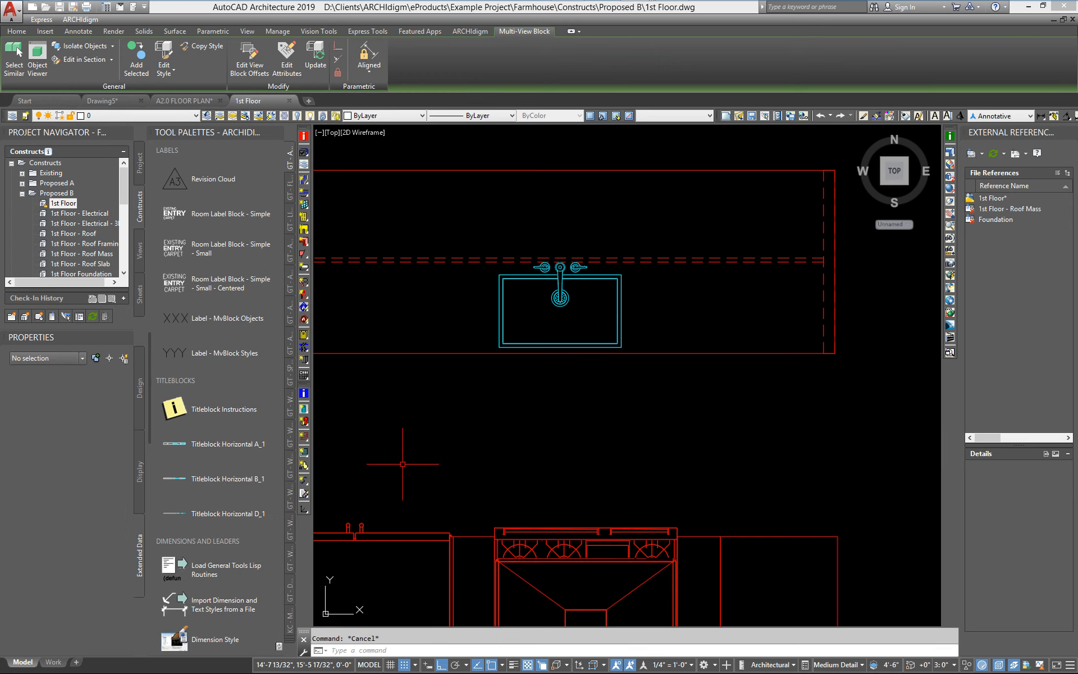
Copy the sink about 3'-6 1/2" to the left along the counter.
type("c")
key("Return")
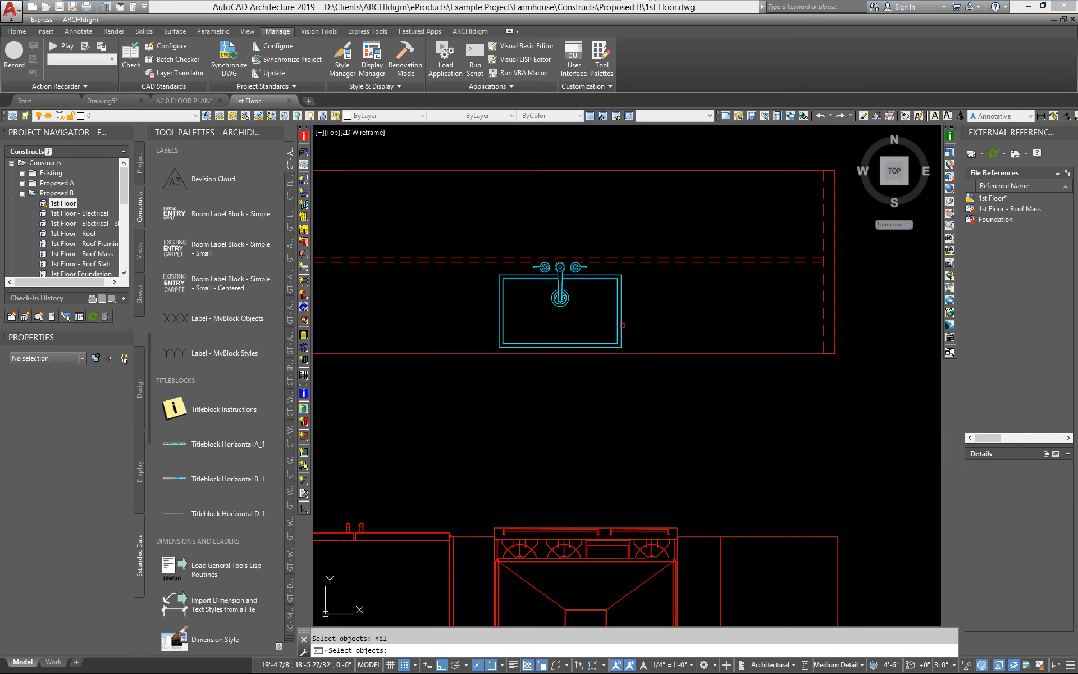
left_click(621, 324)
middle_click_drag(522, 528, 727, 538)
key("Return")
left_click(734, 447)
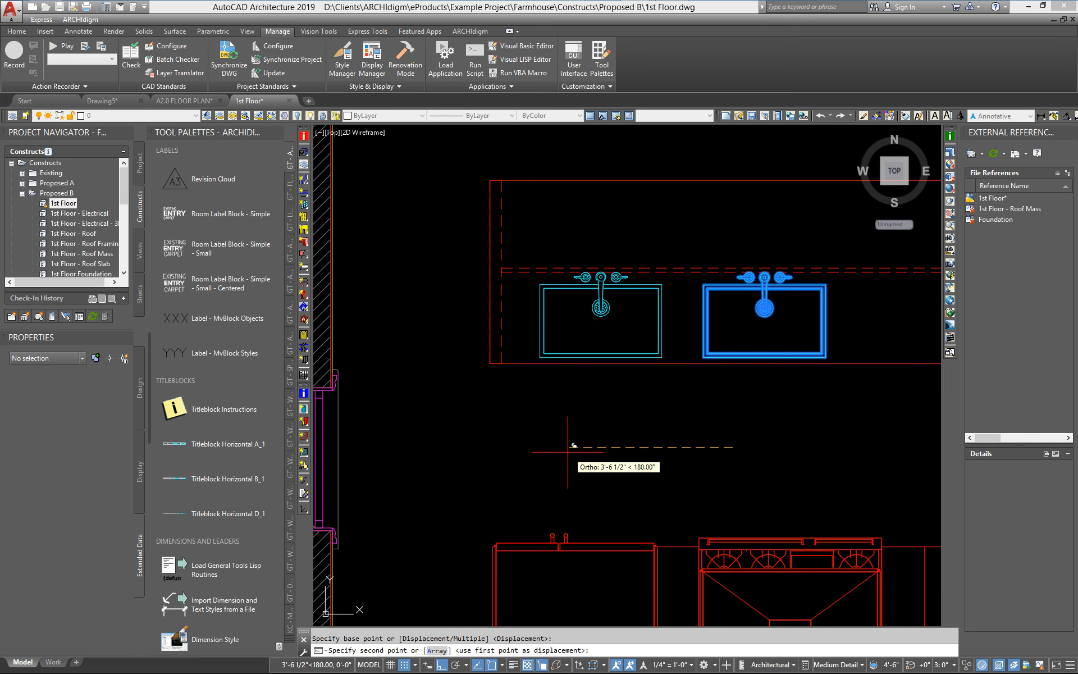
left_click(542, 454)
Set the copied sink's LabelObjects Label property to DBL and save the 1st Floor drawing.
left_click(515, 330)
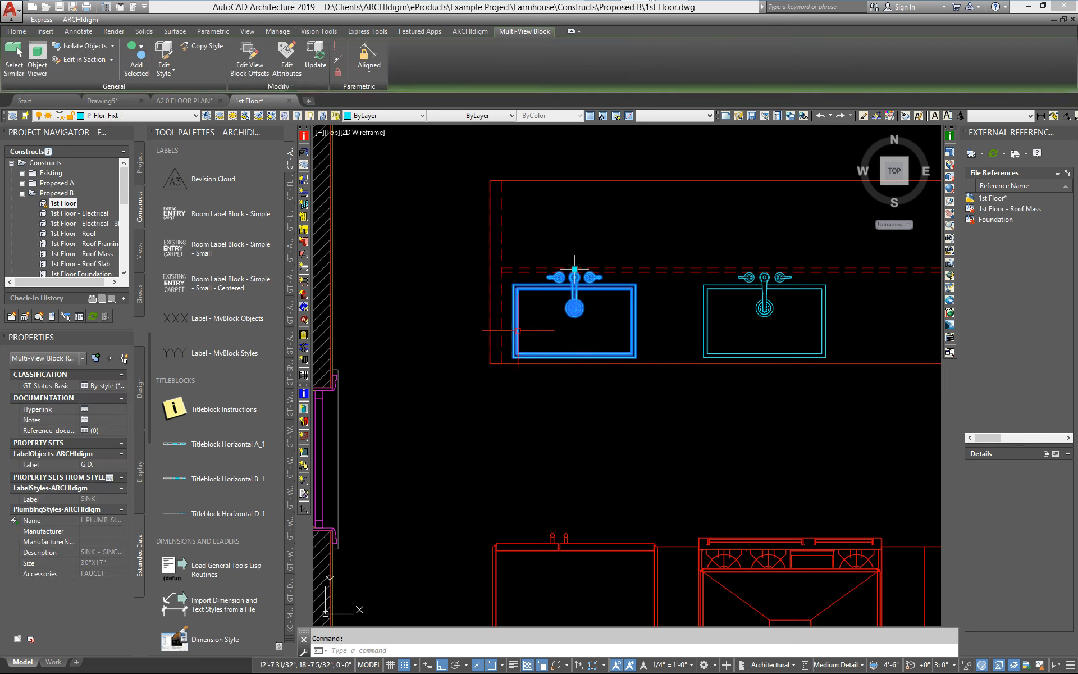
left_click(96, 464)
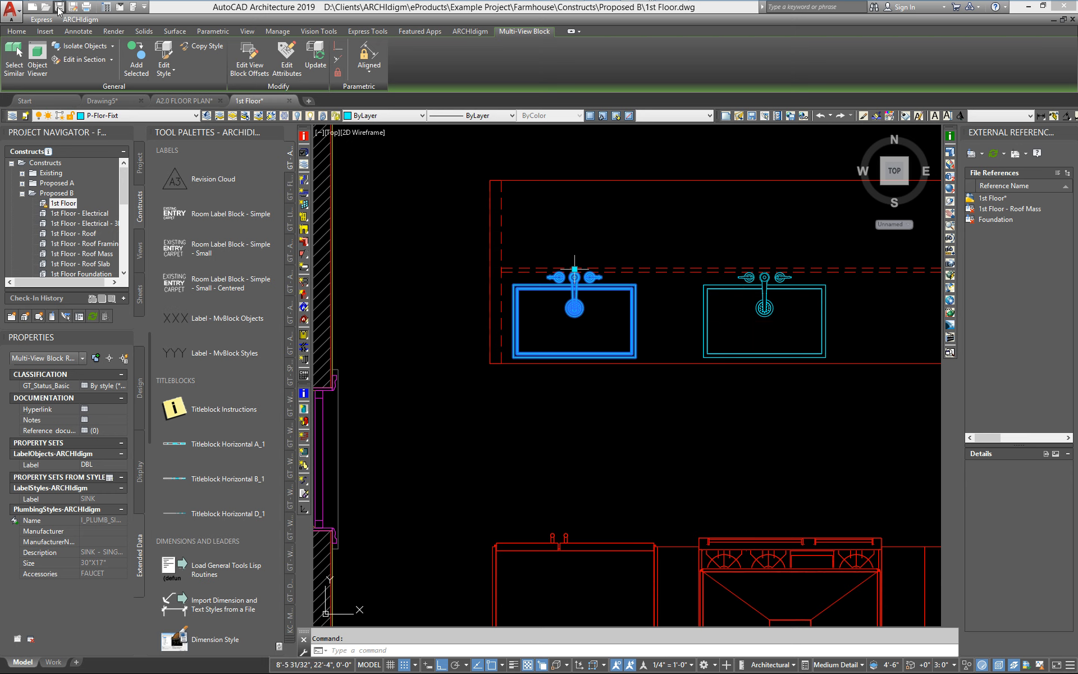
key("Escape")
key("ctrl+s")
Return to the A2.0 FLOOR PLAN sheet and move the G.D. tag onto the lower sink.
left_click(198, 102)
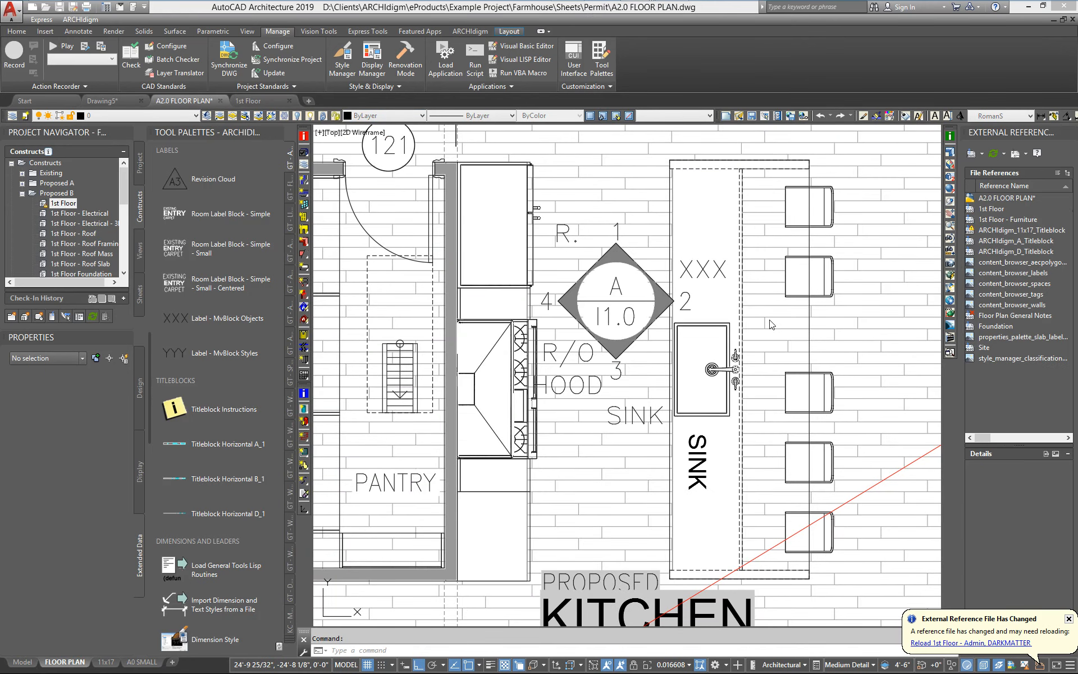
middle_click_drag(720, 281, 593, 298)
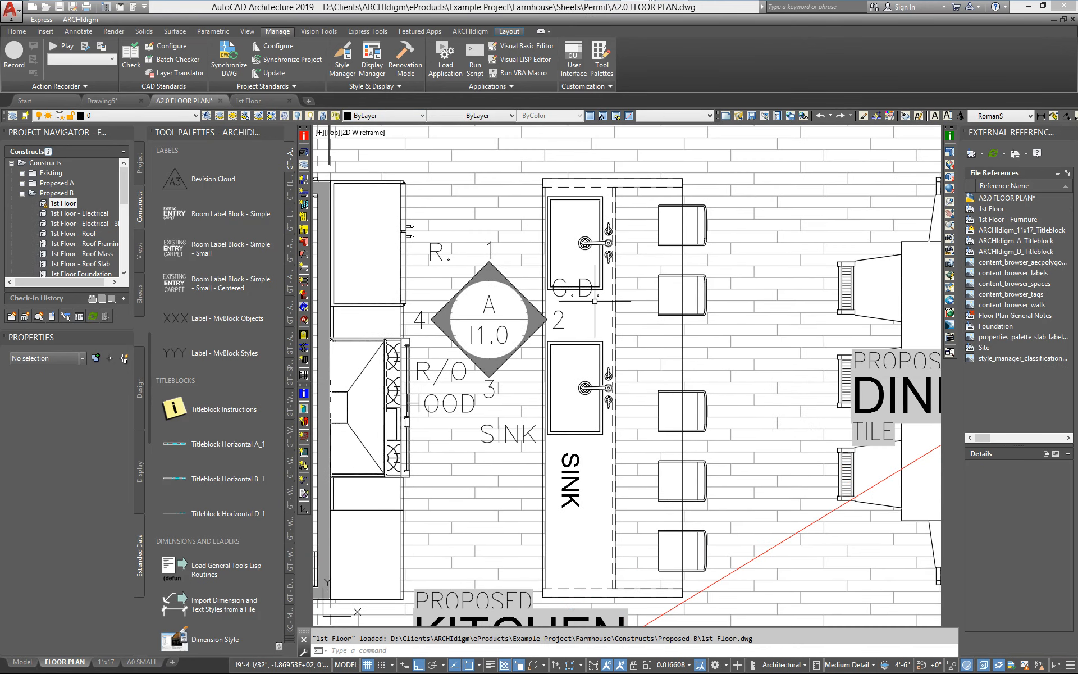
scroll(595, 298, "up", 2)
left_click(582, 294)
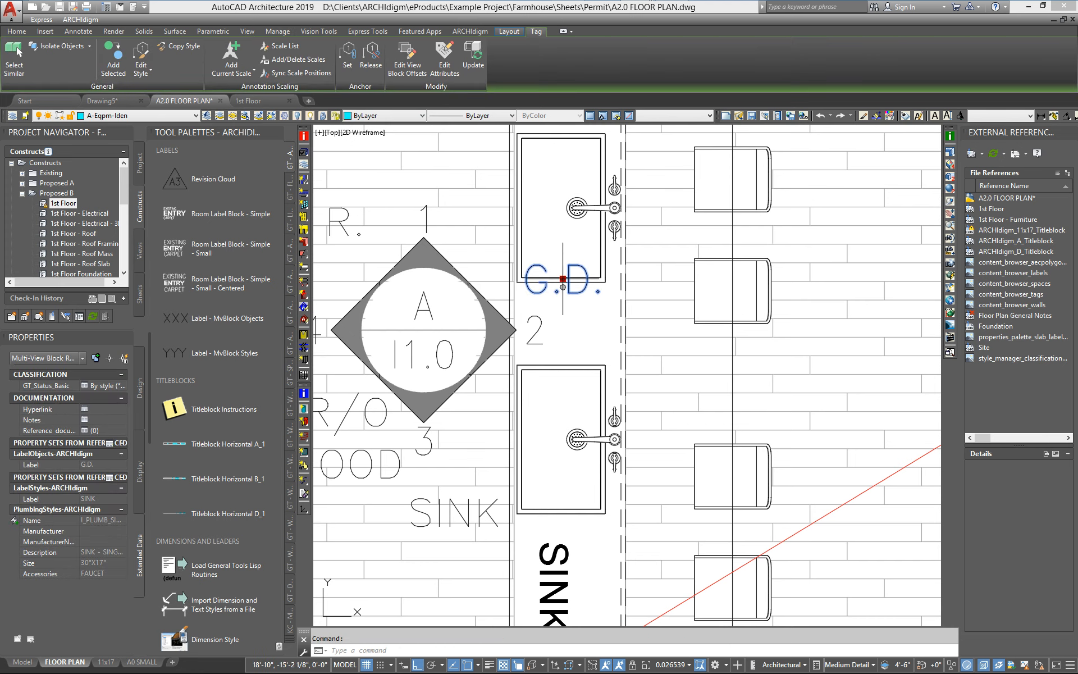
left_click(563, 287)
left_click(563, 336)
key("Escape")
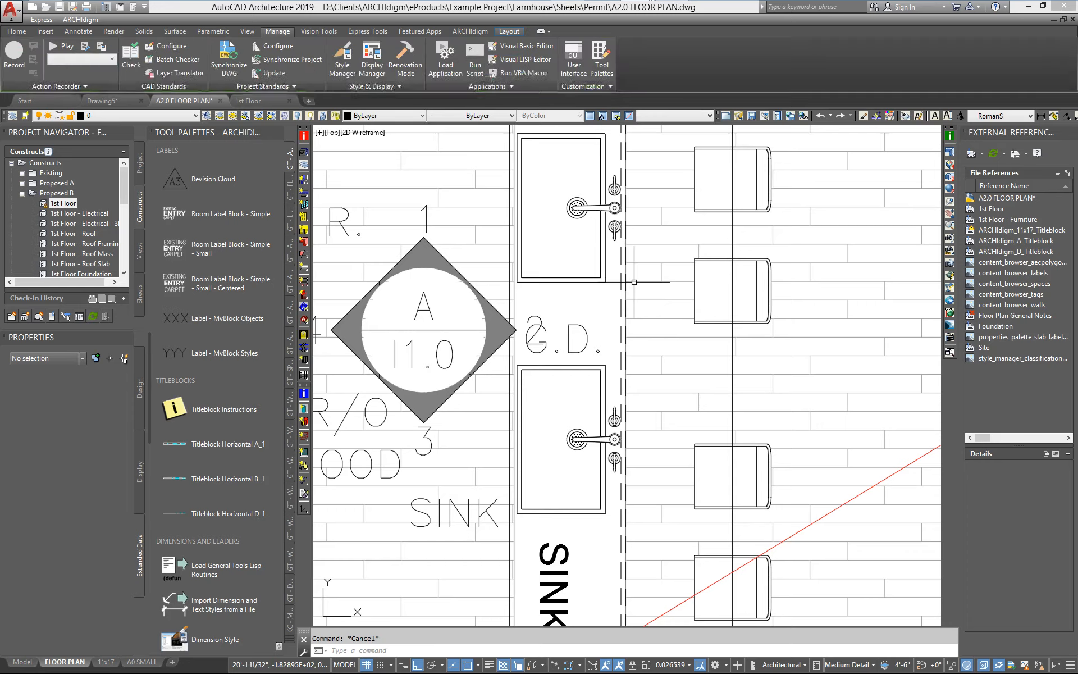
middle_click_drag(586, 282, 653, 395)
left_click(630, 451)
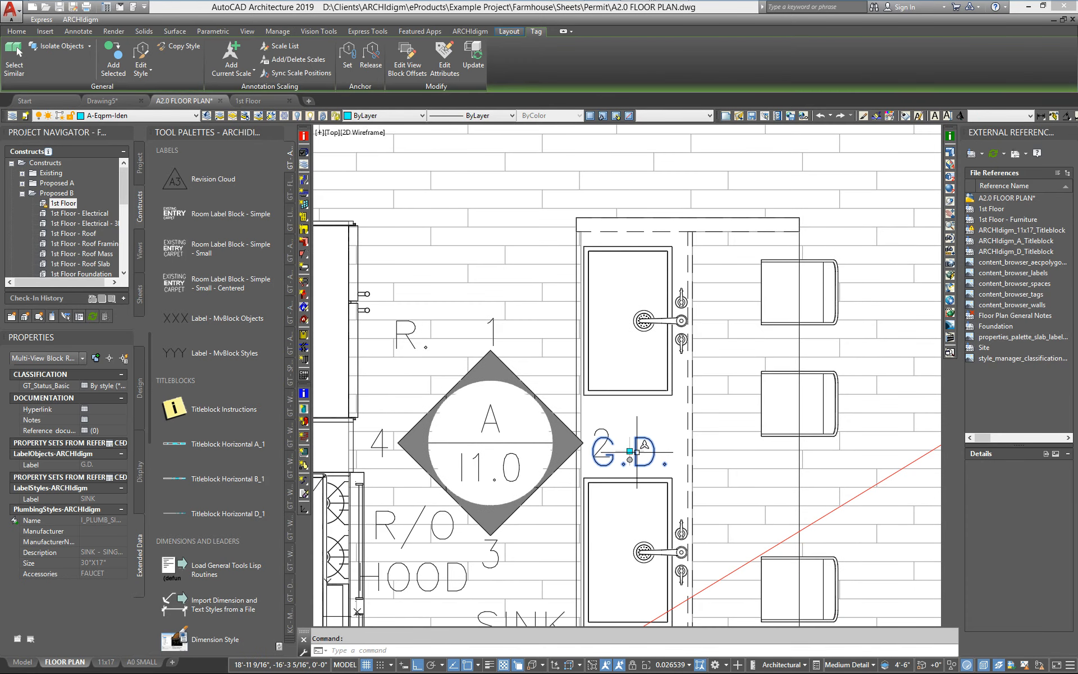
left_click(630, 451)
left_click(629, 514)
key("Escape")
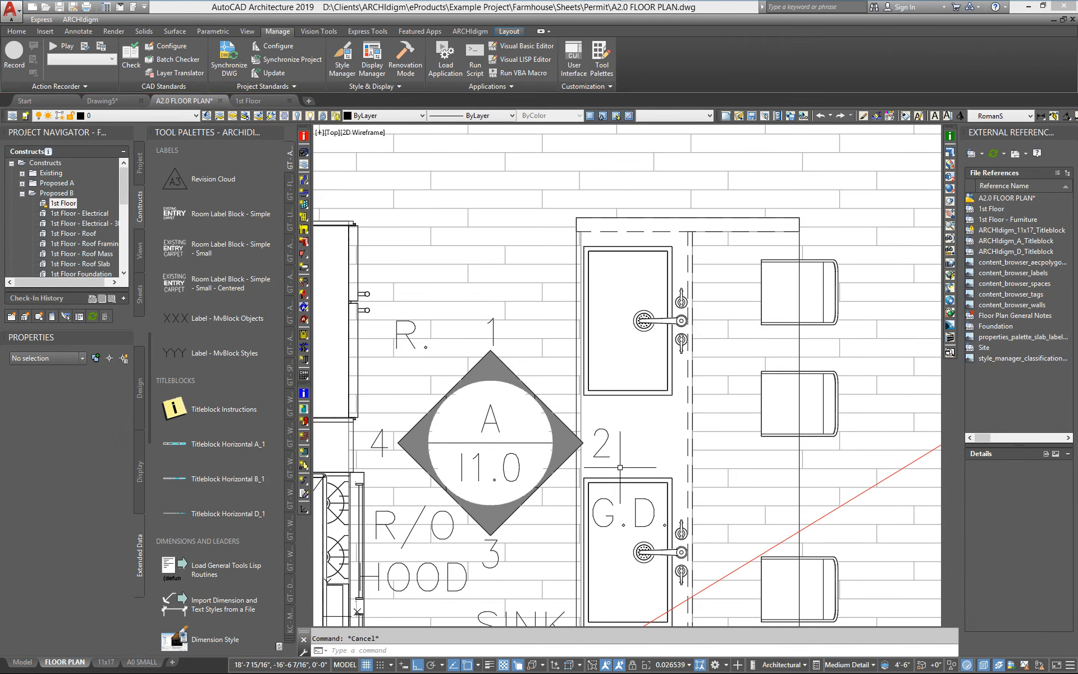
Tag the upper sink with the Label - MvBlock Objects tool, placing the label inside the sink.
middle_click_drag(558, 510, 577, 411)
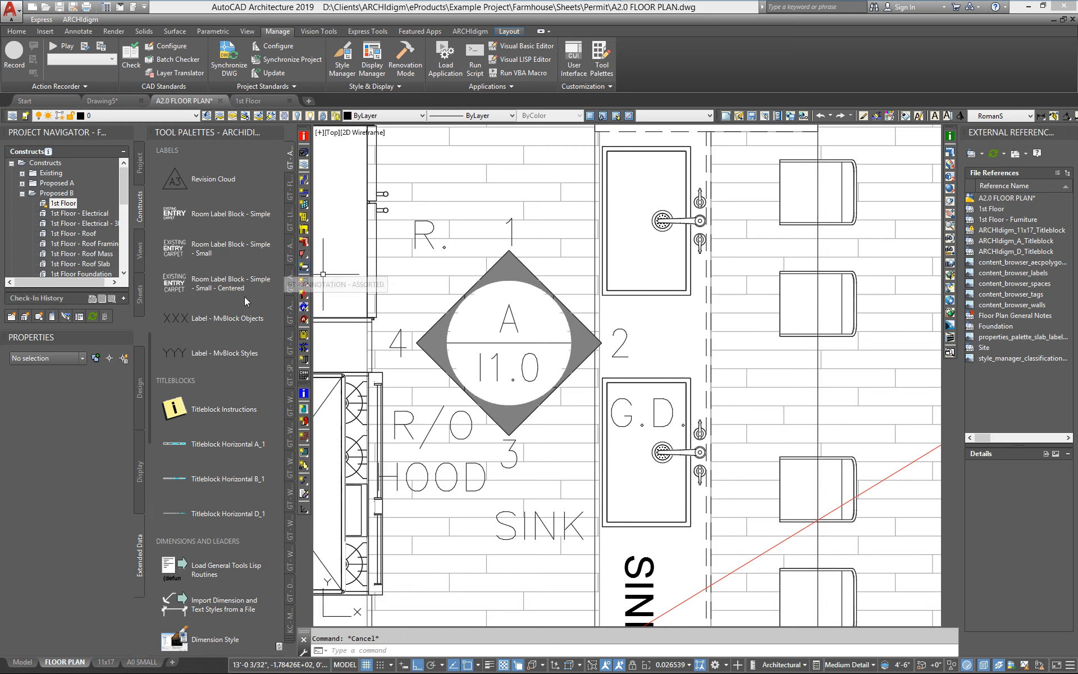
left_click(179, 319)
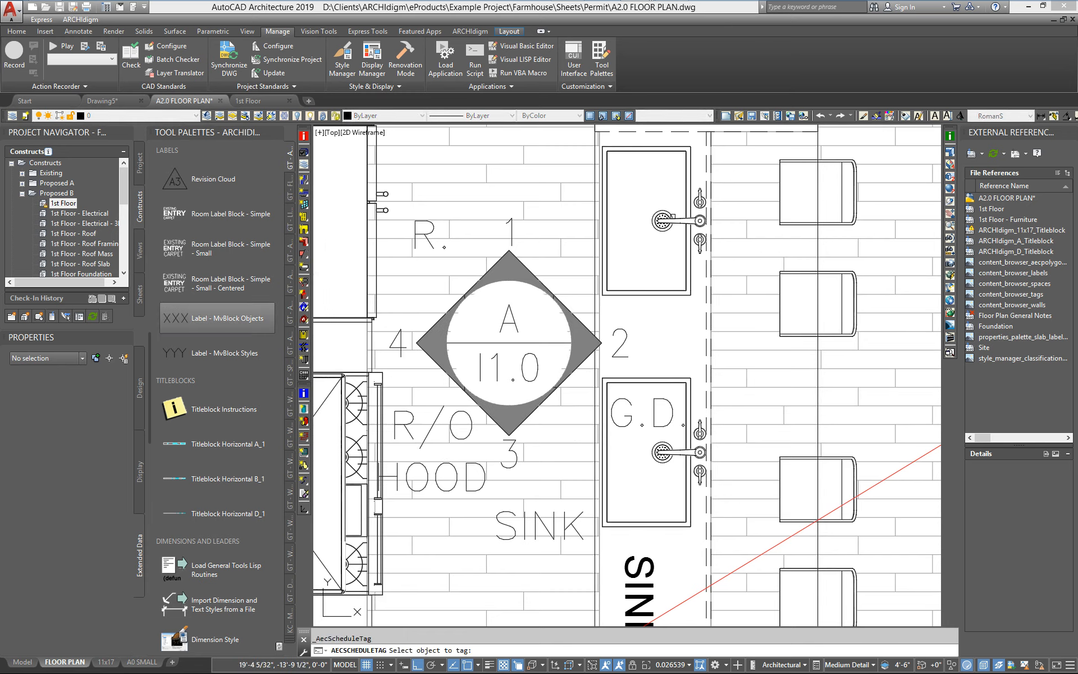
left_click(654, 215)
left_click(647, 179)
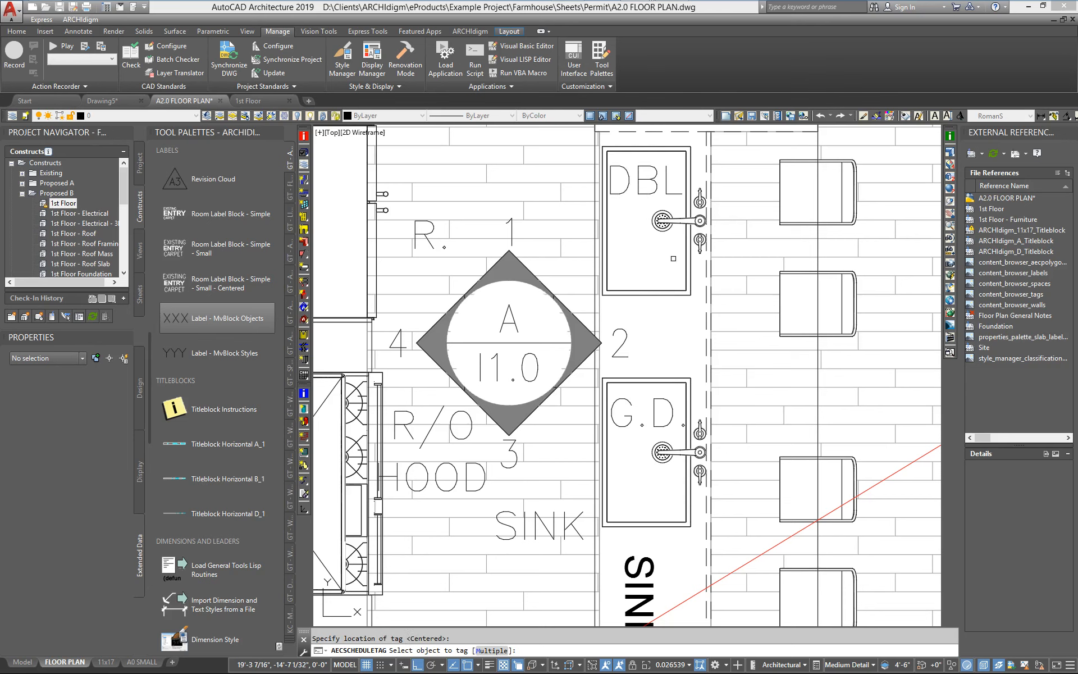
key("Return")
Tag the upper sink with the Label - MvBlock Styles tool, placing the label at its default centred location.
left_click(214, 353)
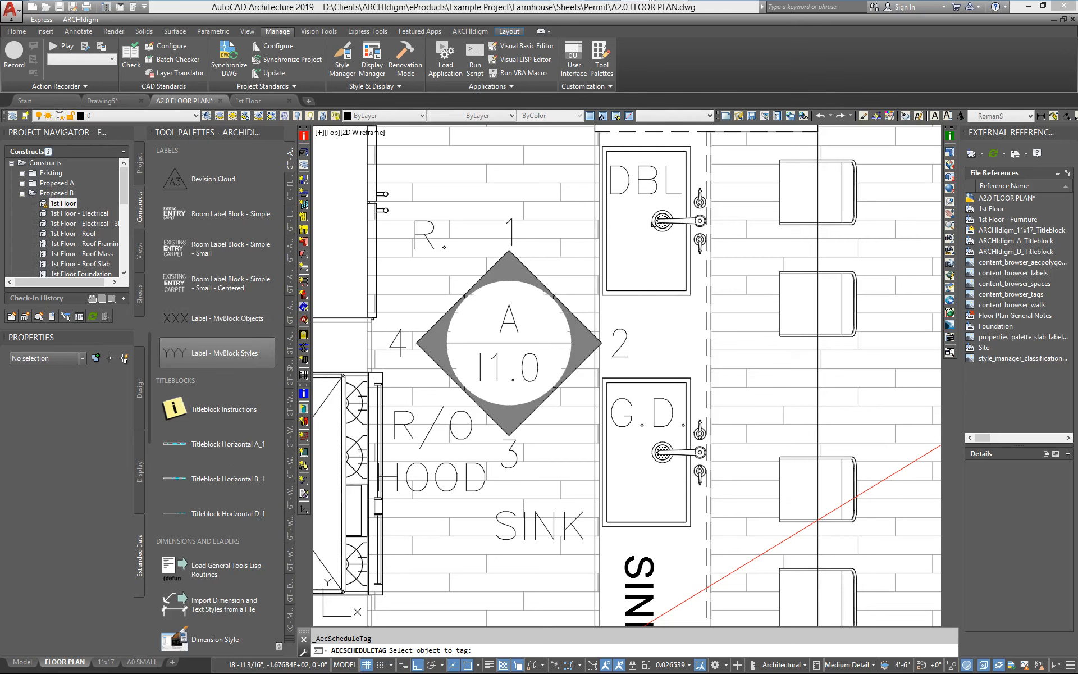
left_click(658, 222)
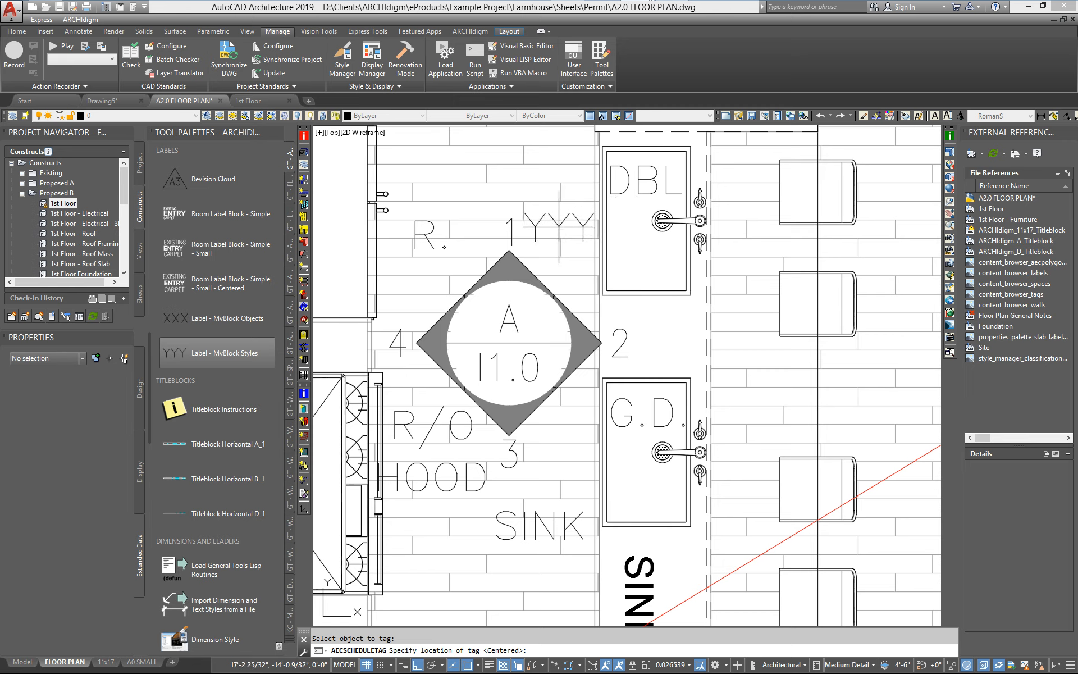
key("Return")
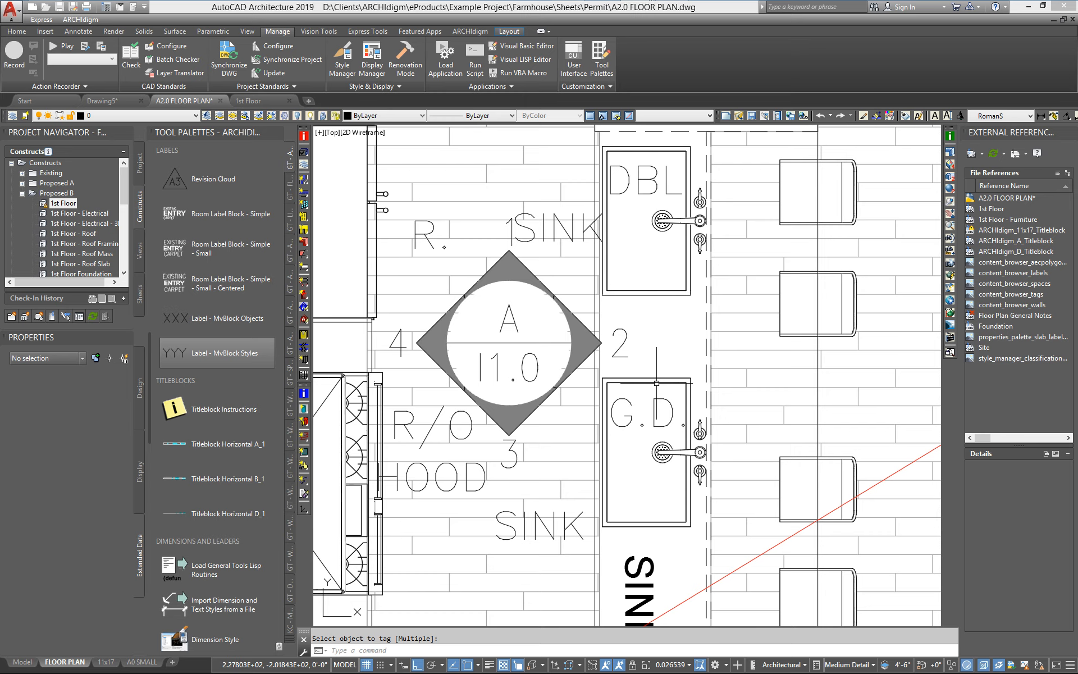
Open Style Manager and examine the Label property definition of the LabelStyles-ARCHIdigm property set in the A2.0 FLOOR PLAN drawing.
scroll(601, 495, "down", 2)
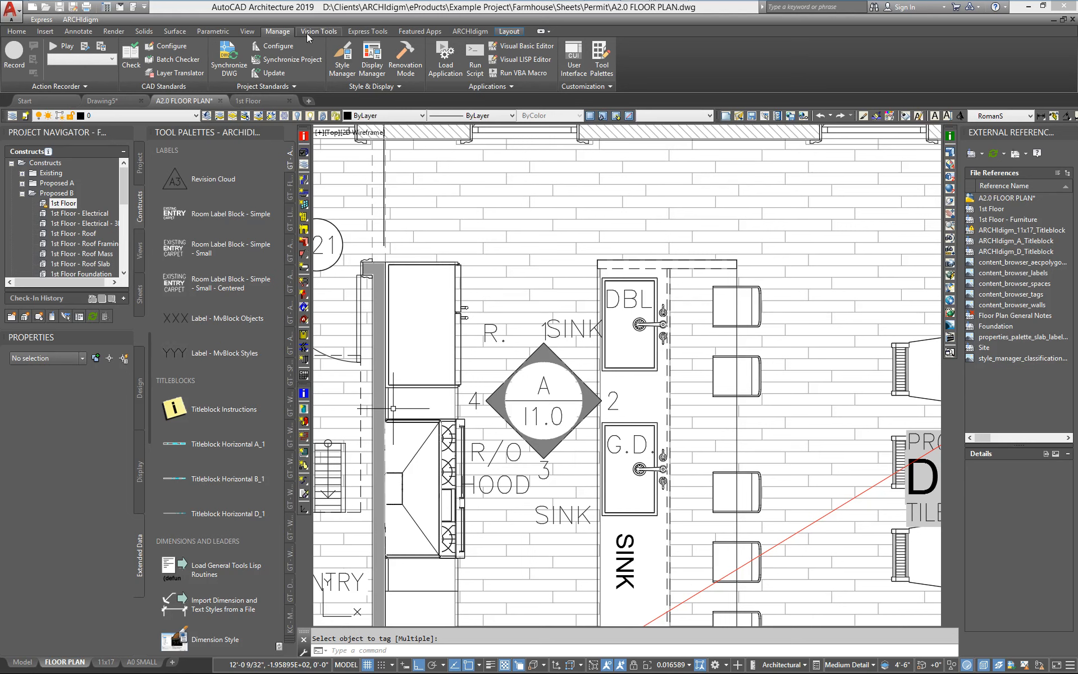
left_click(329, 48)
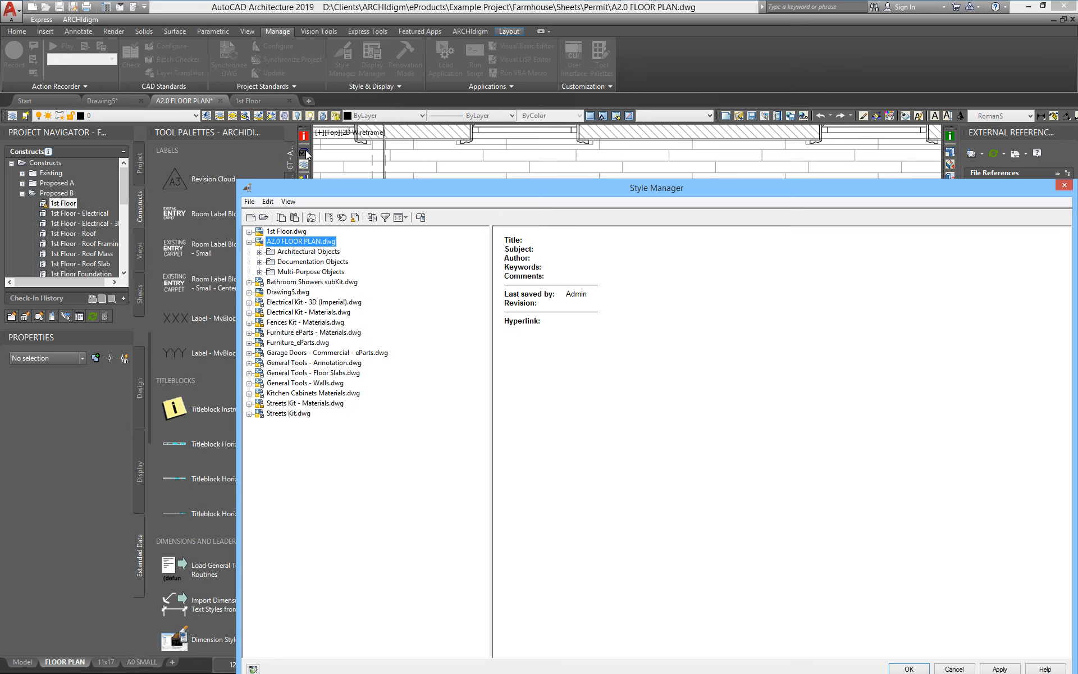
left_click_drag(321, 188, 259, 128)
left_click(199, 201)
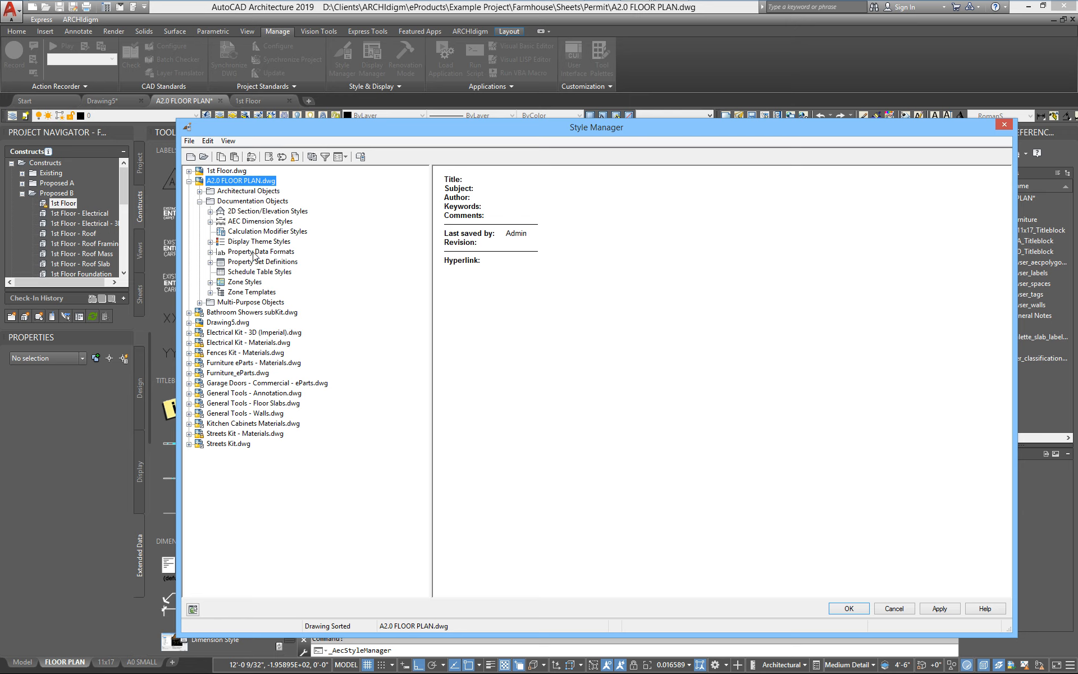
left_click(257, 264)
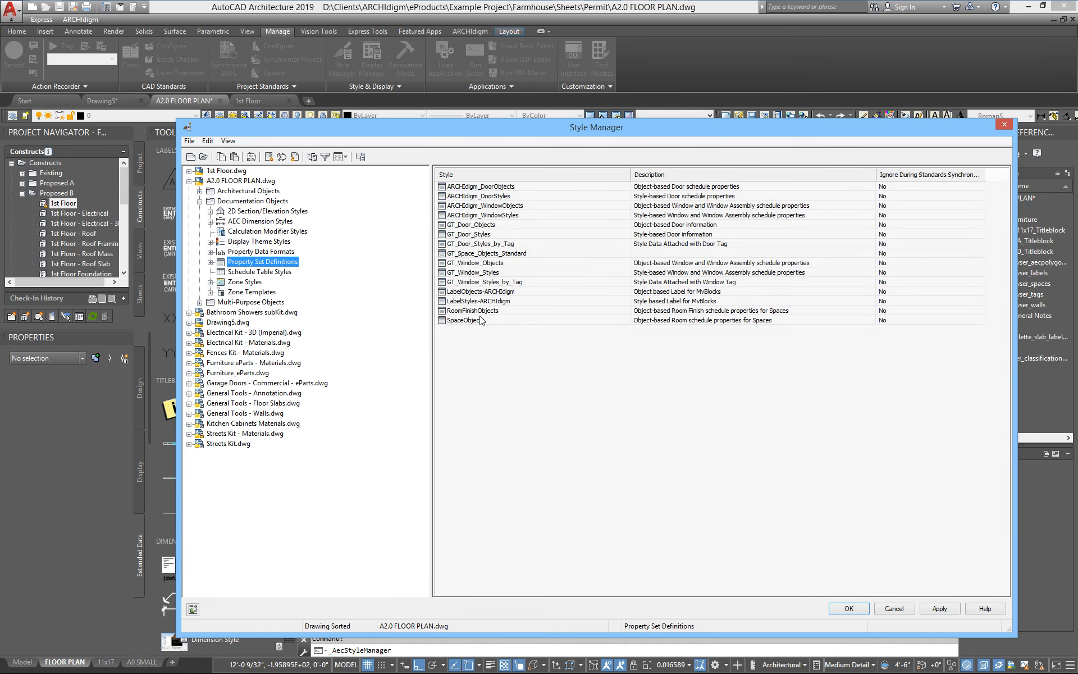
left_click(472, 301)
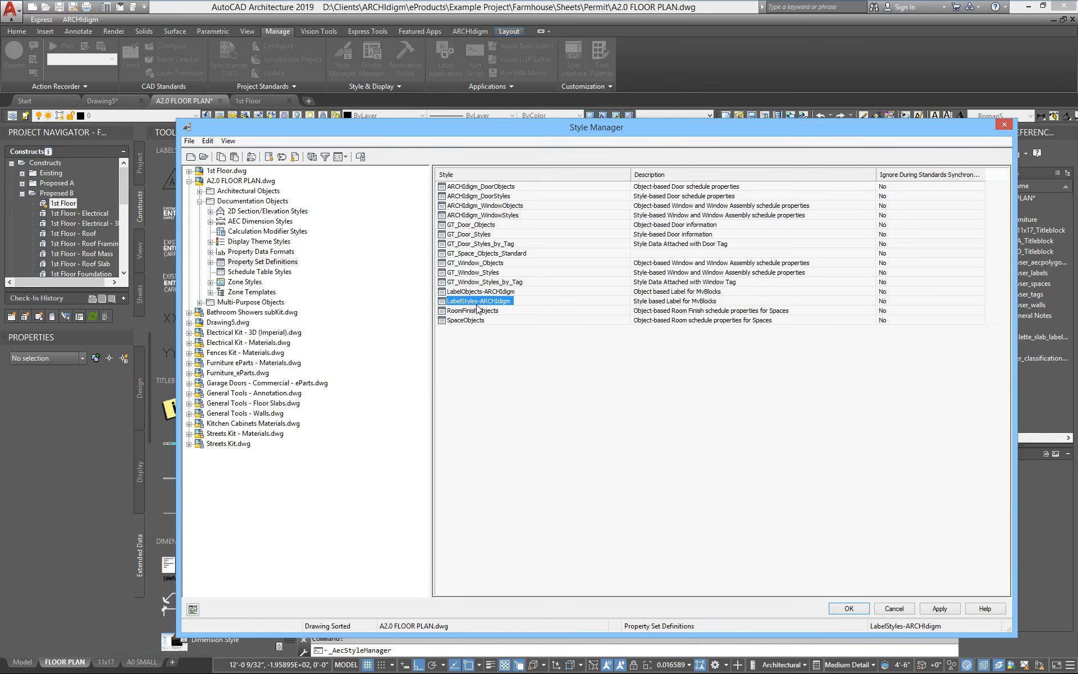
double_click(473, 302)
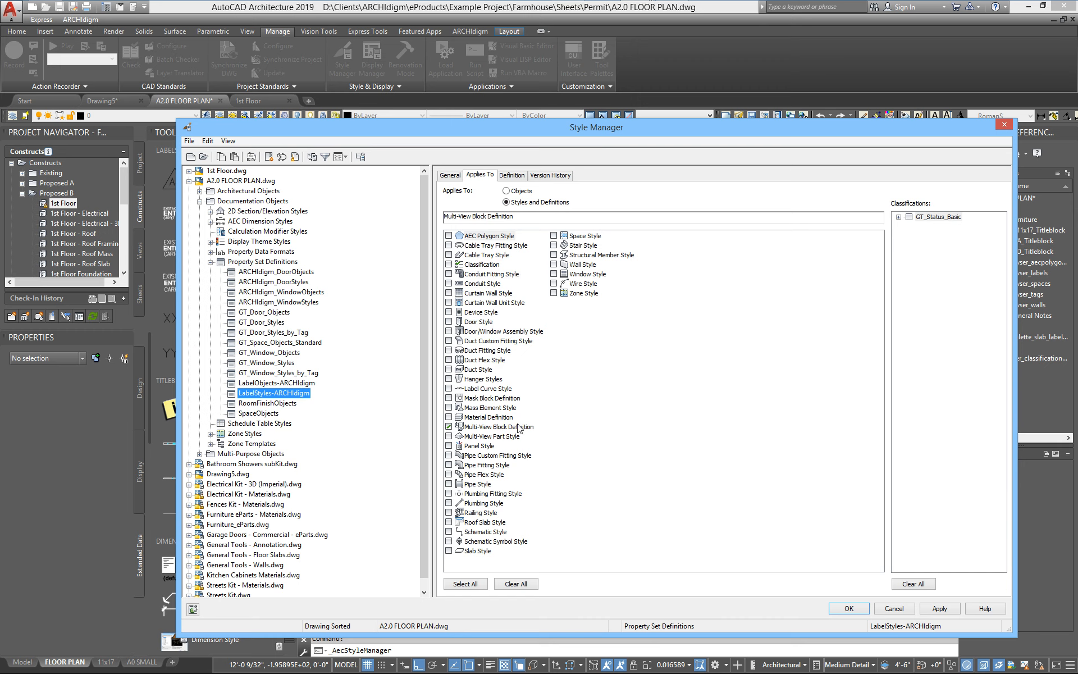
left_click(512, 175)
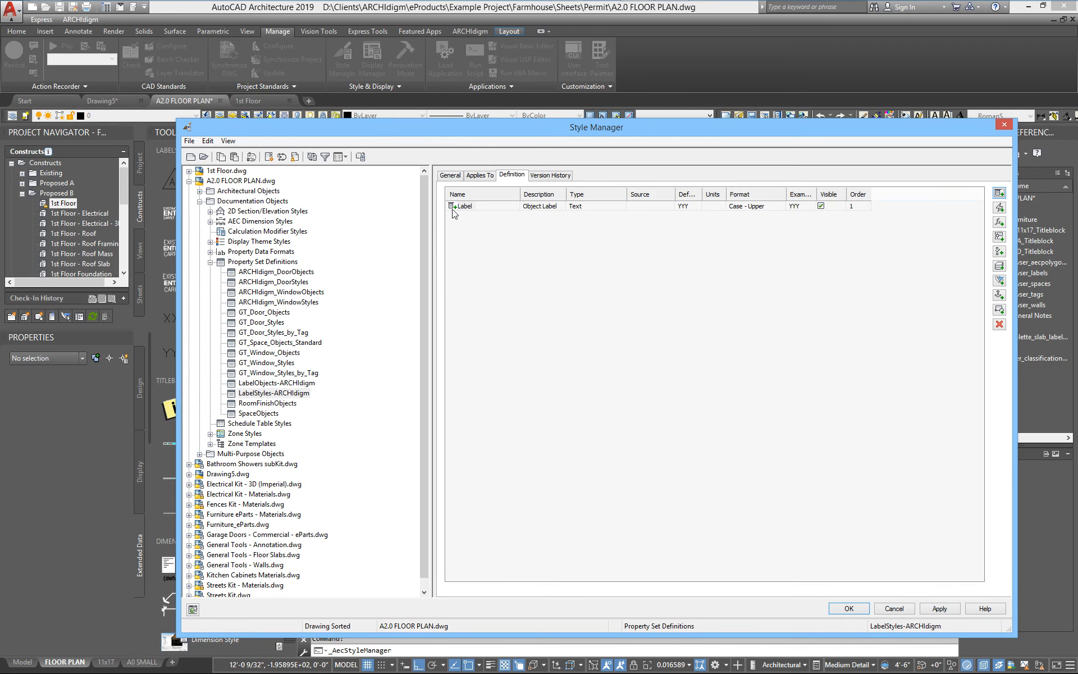
left_click_drag(750, 131, 669, 126)
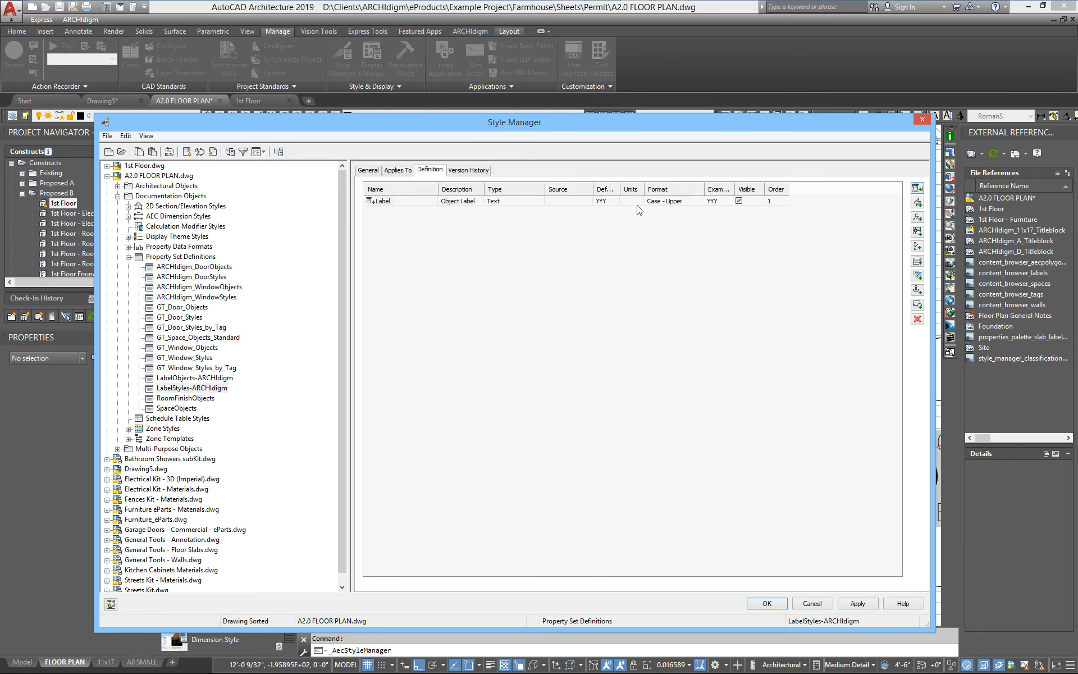
left_click_drag(620, 187, 638, 188)
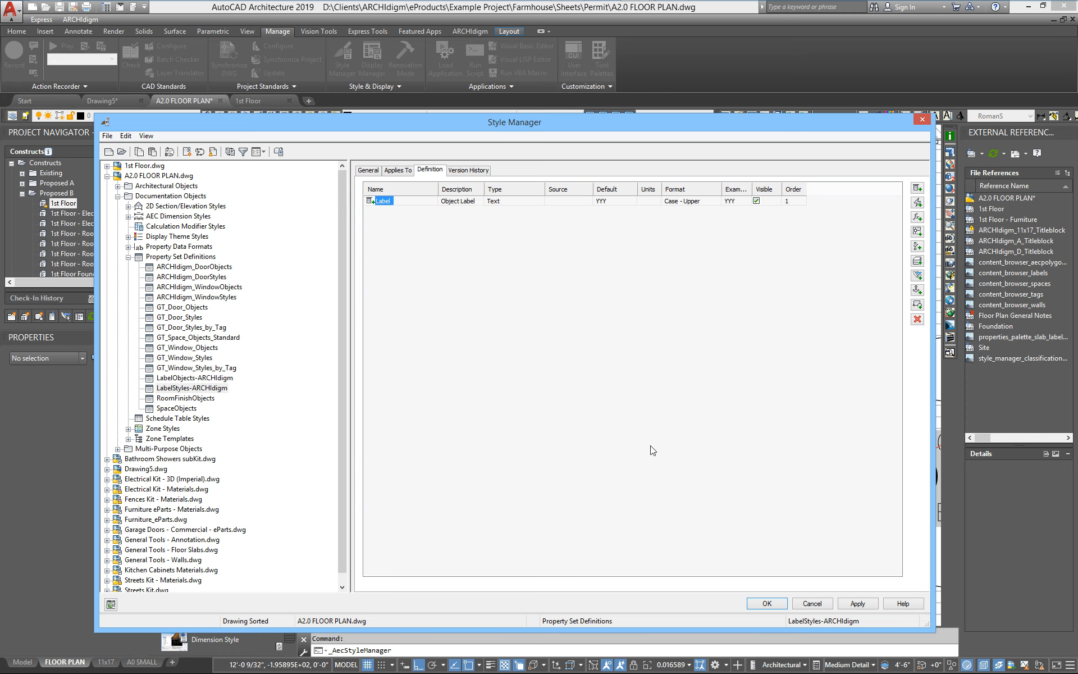
left_click(768, 603)
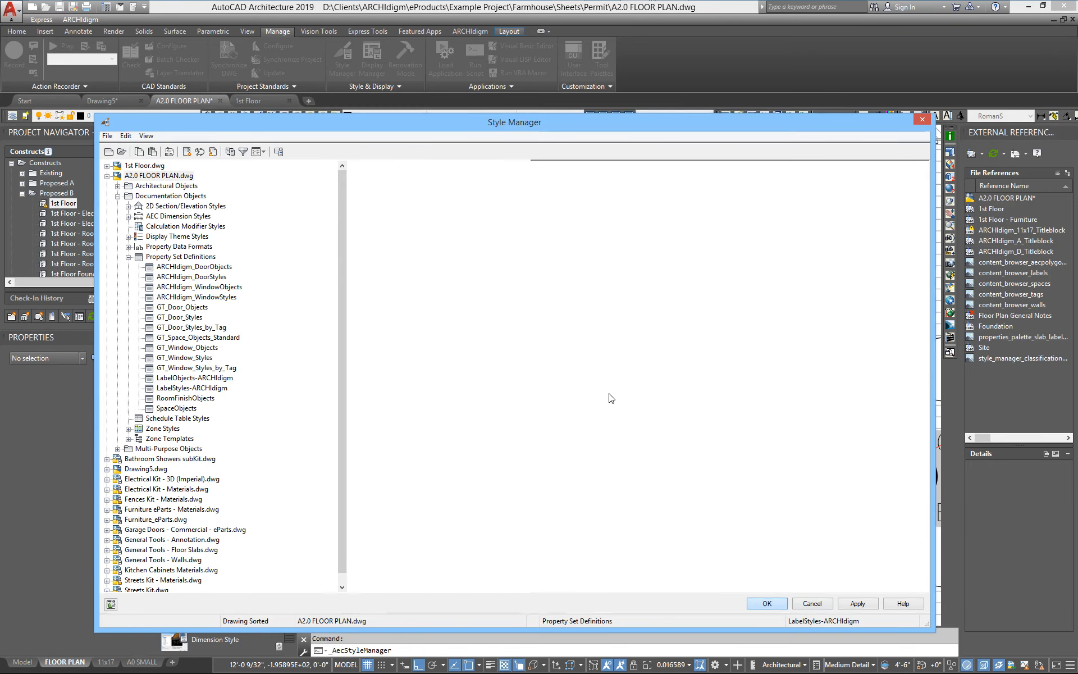